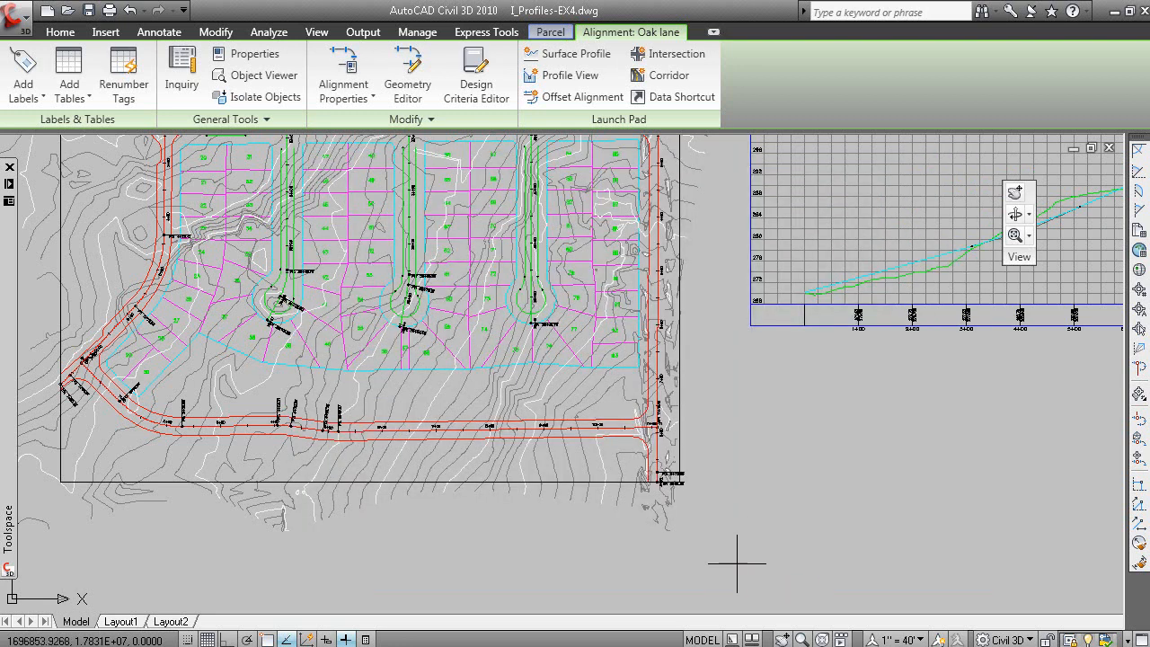
# - Inspect the Oak lane profile view and its existing ground profile by selecting each one and clearing the selection
pyautogui.click(737, 564)
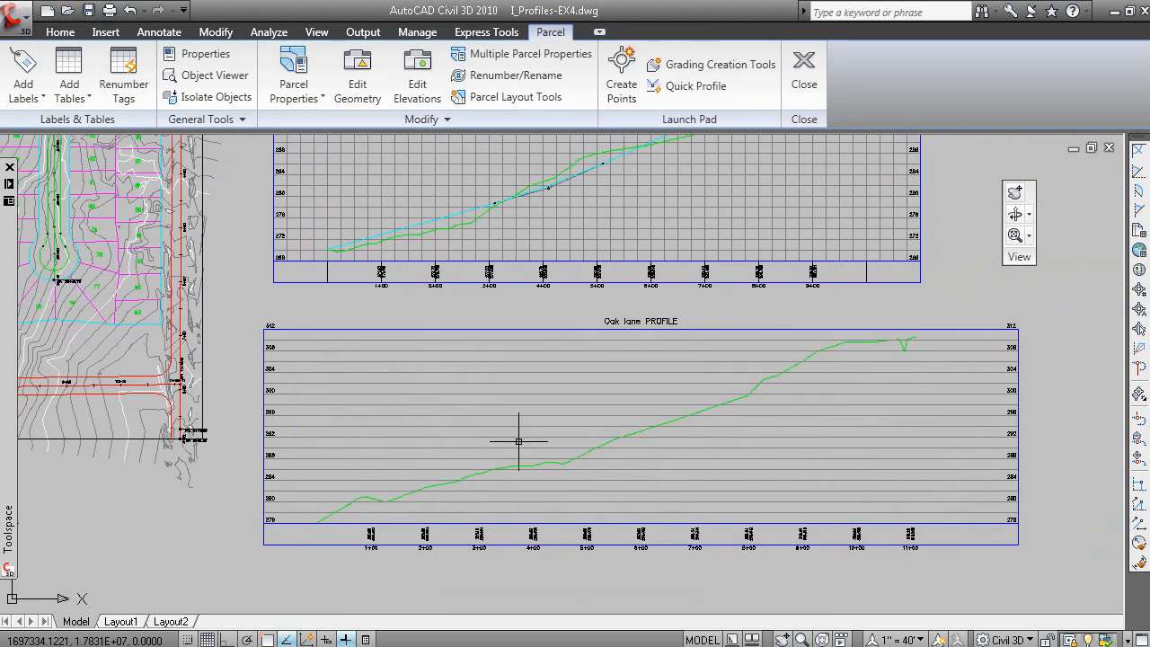
pyautogui.moveTo(467, 468); pyautogui.dragTo(550, 465, button='middle')
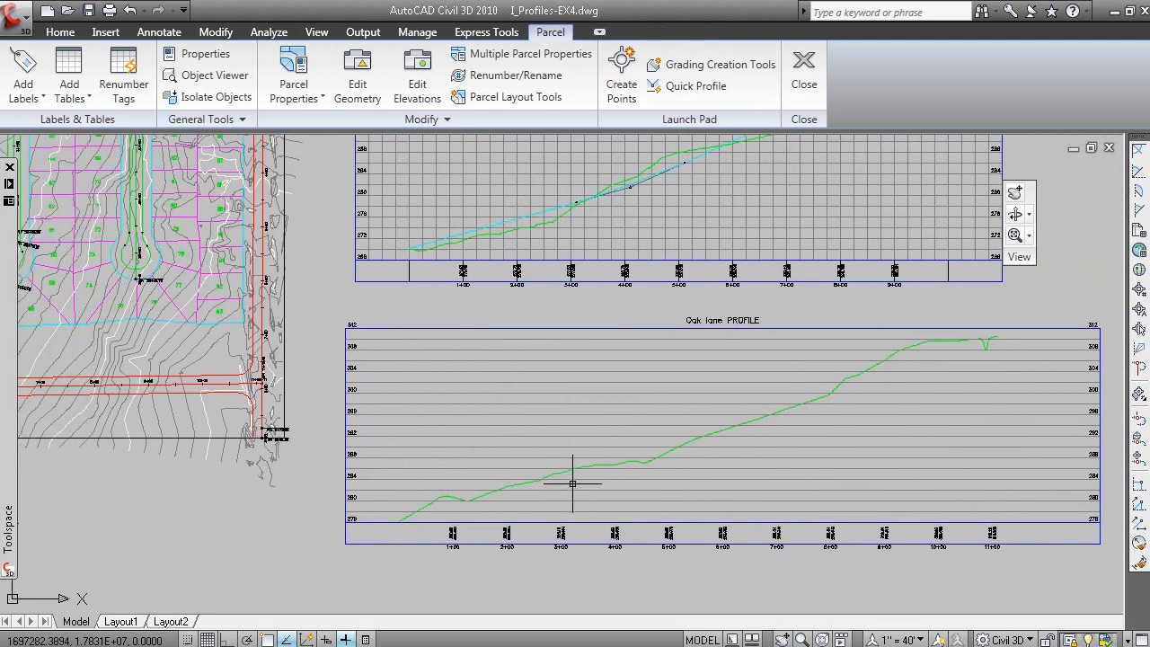
pyautogui.click(650, 494)
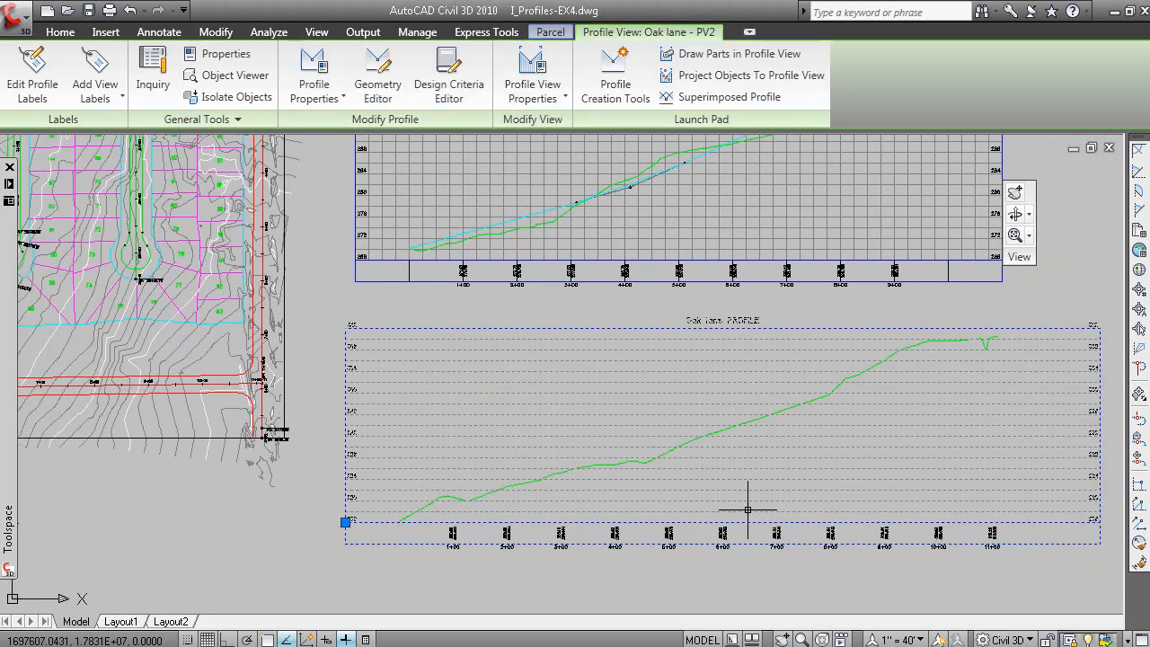
pyautogui.press('Escape')
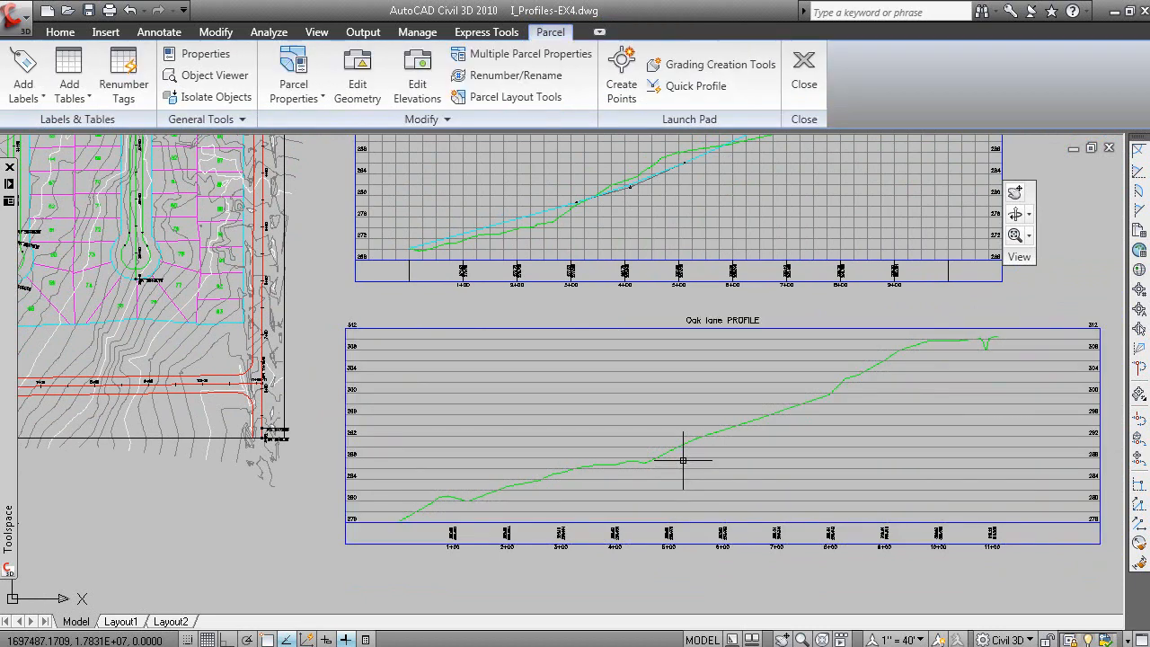
pyautogui.click(686, 441)
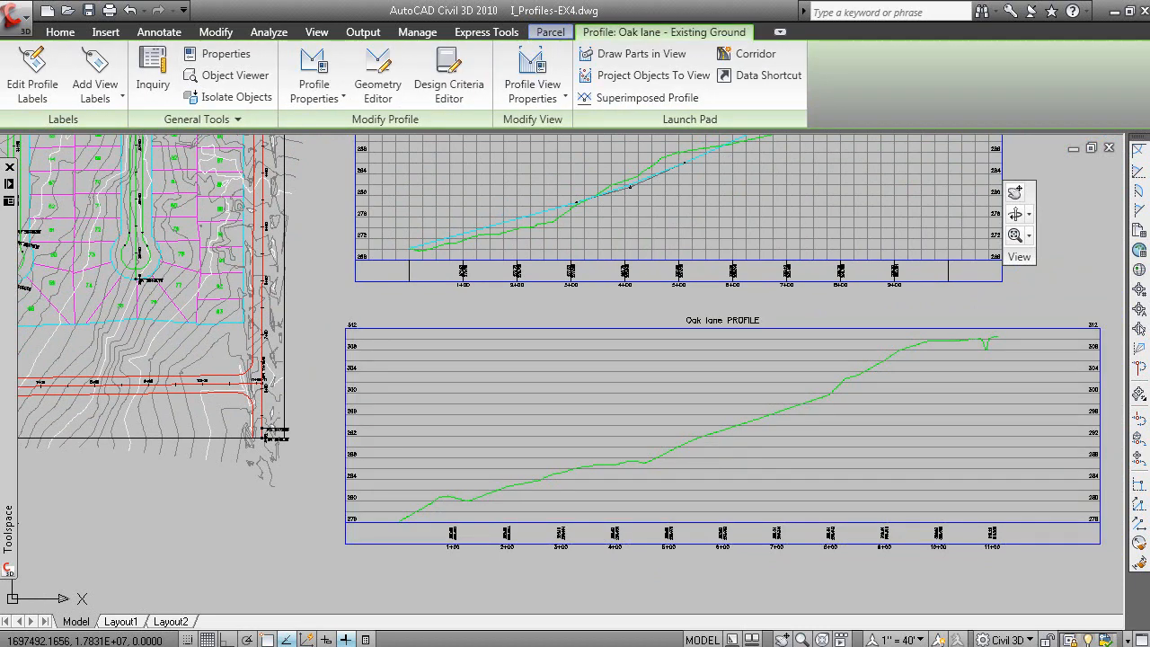
pyautogui.press('Escape')
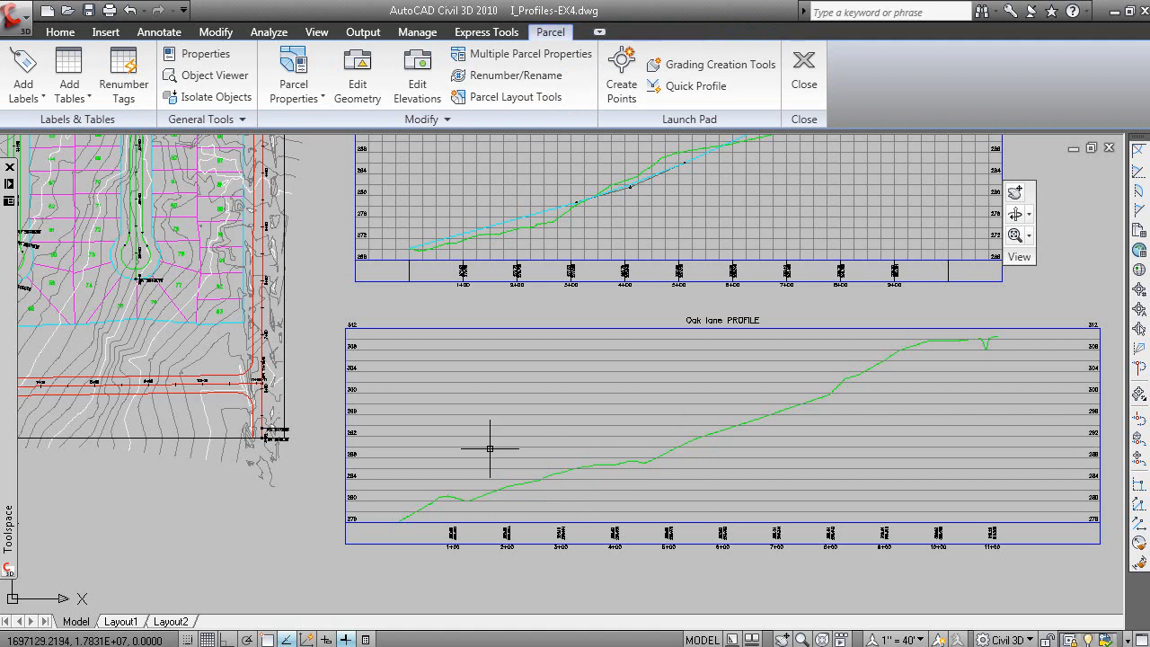
pyautogui.click(939, 332)
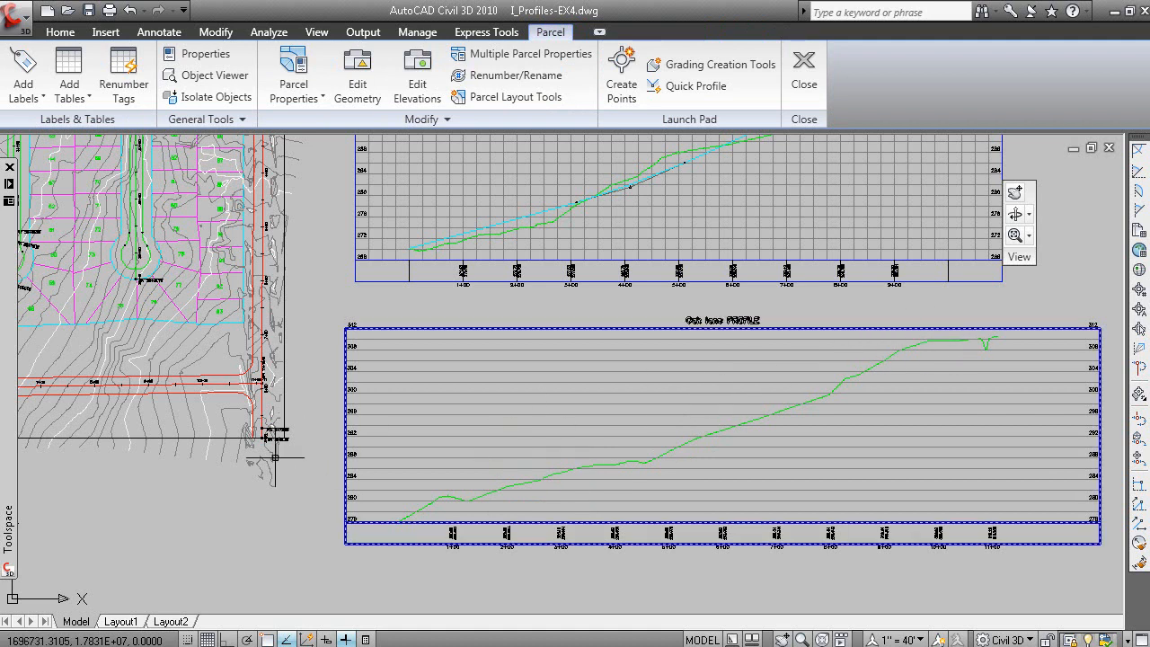
pyautogui.press('Escape')
# - Try relocating the Oak lane alignment's eastern endpoint, first back to about station 9+15, to test how its profile responds
pyautogui.click(218, 388)
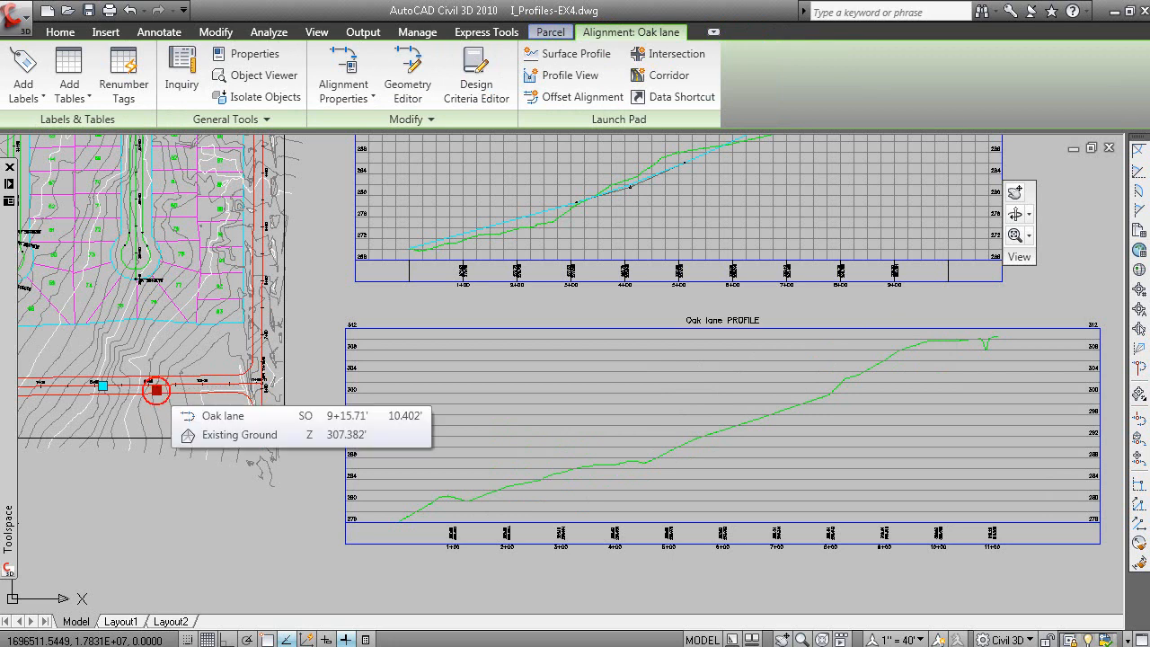
pyautogui.click(155, 388)
pyautogui.click(156, 388)
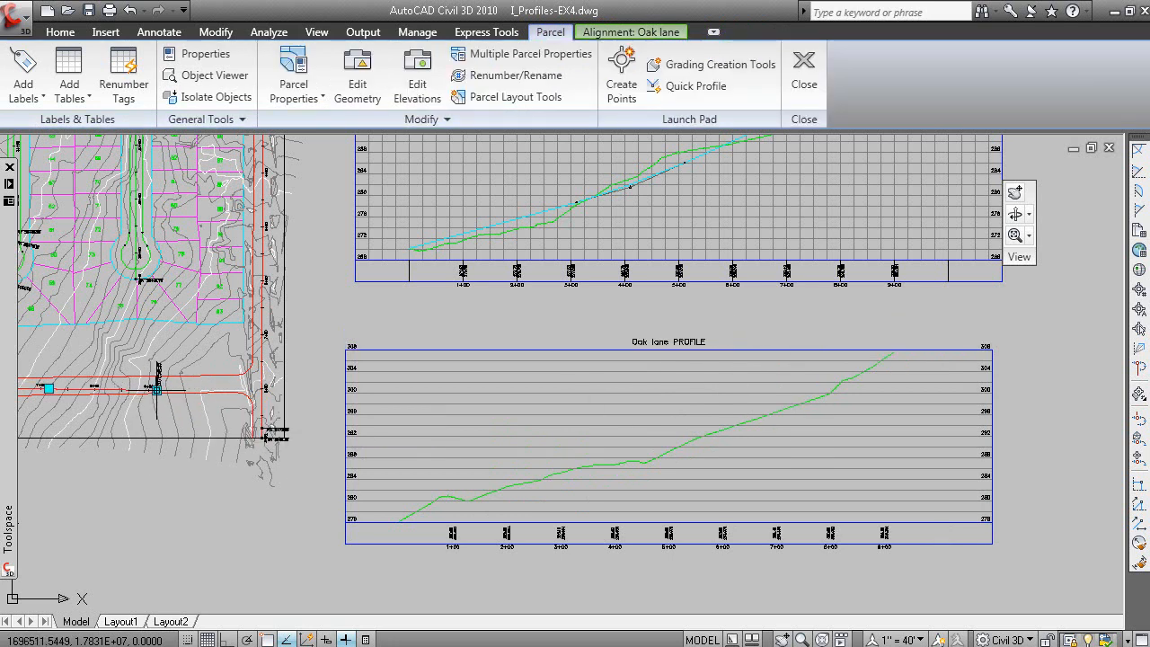
pyautogui.click(202, 372)
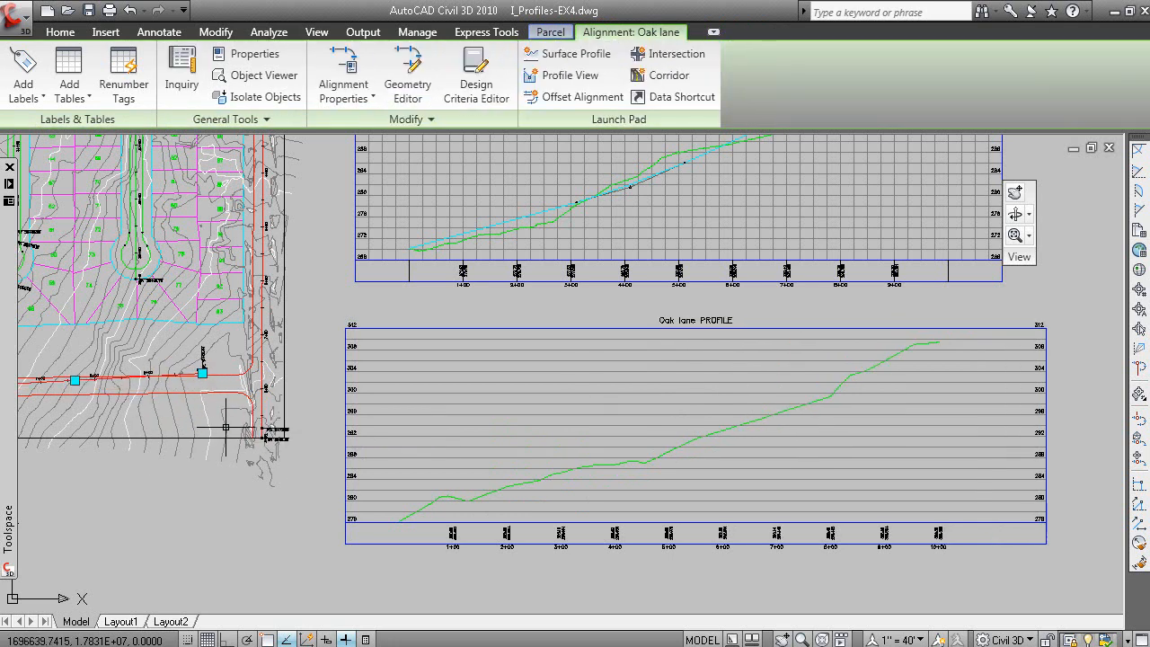
pyautogui.click(249, 444)
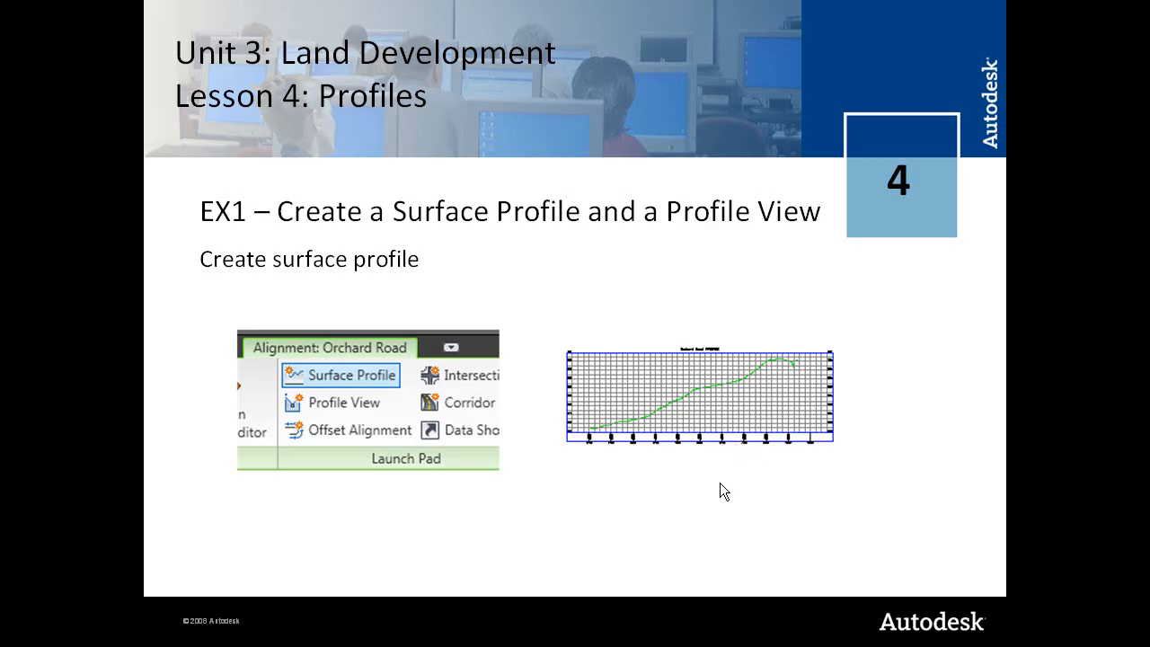
pyautogui.click(625, 489)
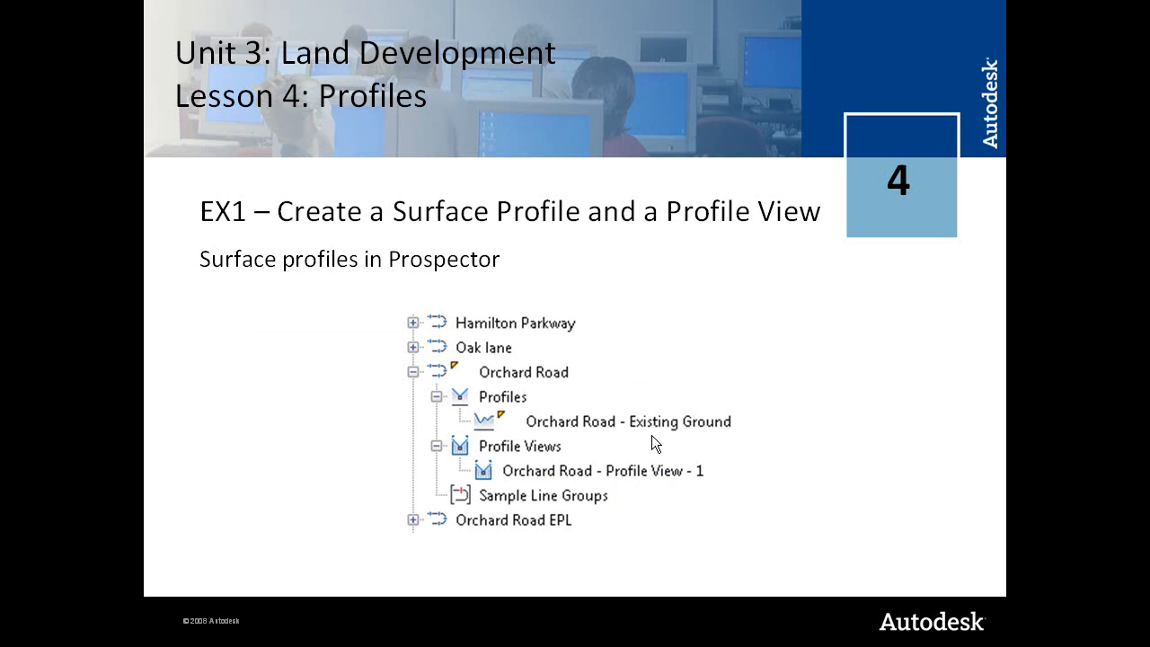
pyautogui.hotkey('alt', 'Tab')
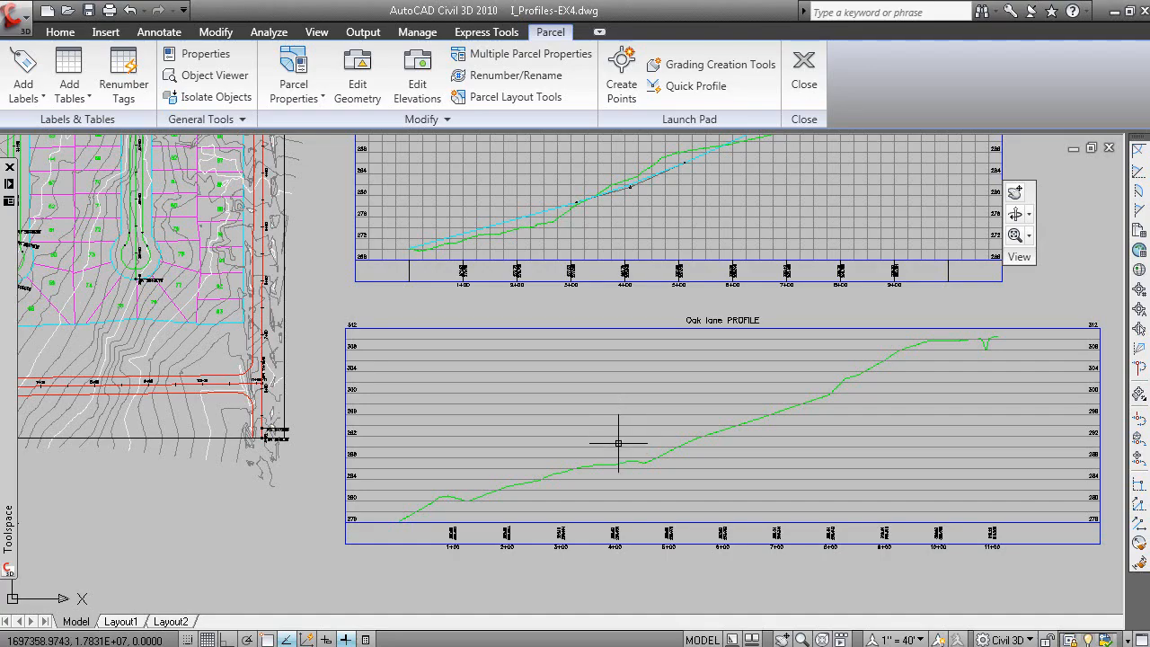
pyautogui.hotkey('alt', 'Tab')
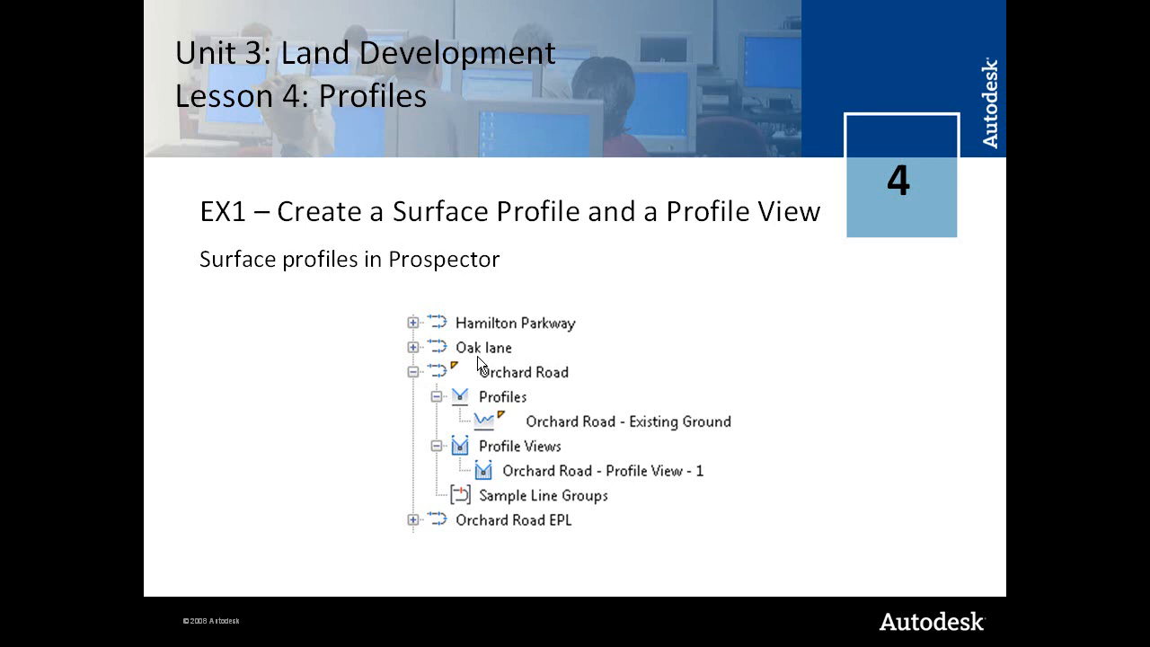
pyautogui.click(503, 396)
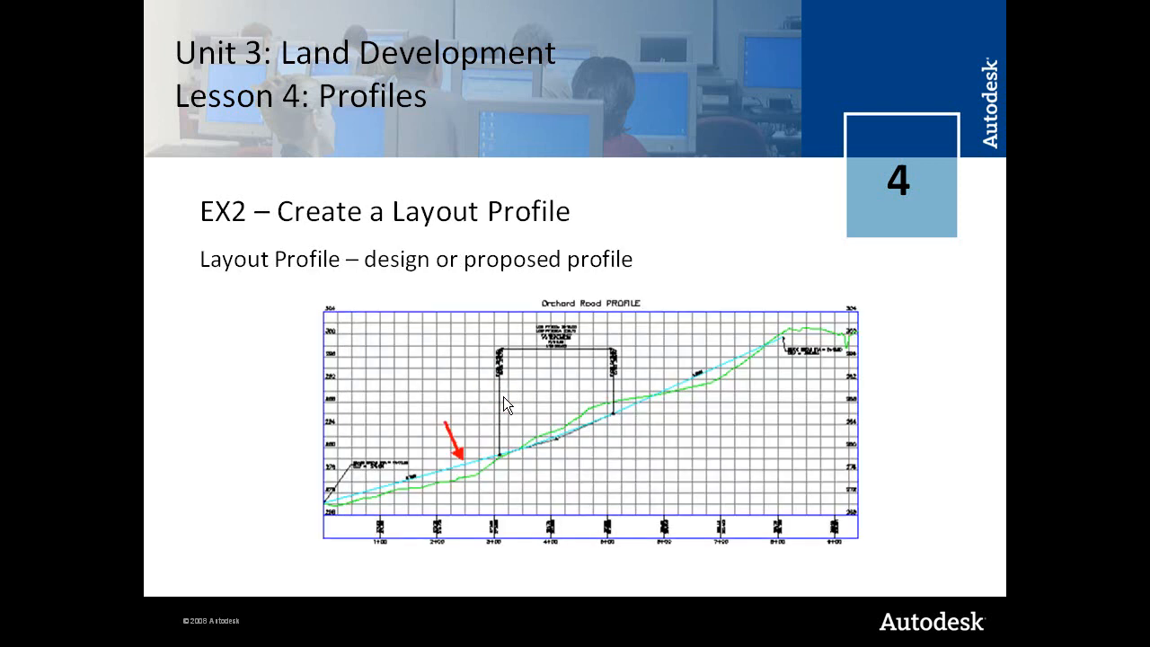
pyautogui.press('pageup')
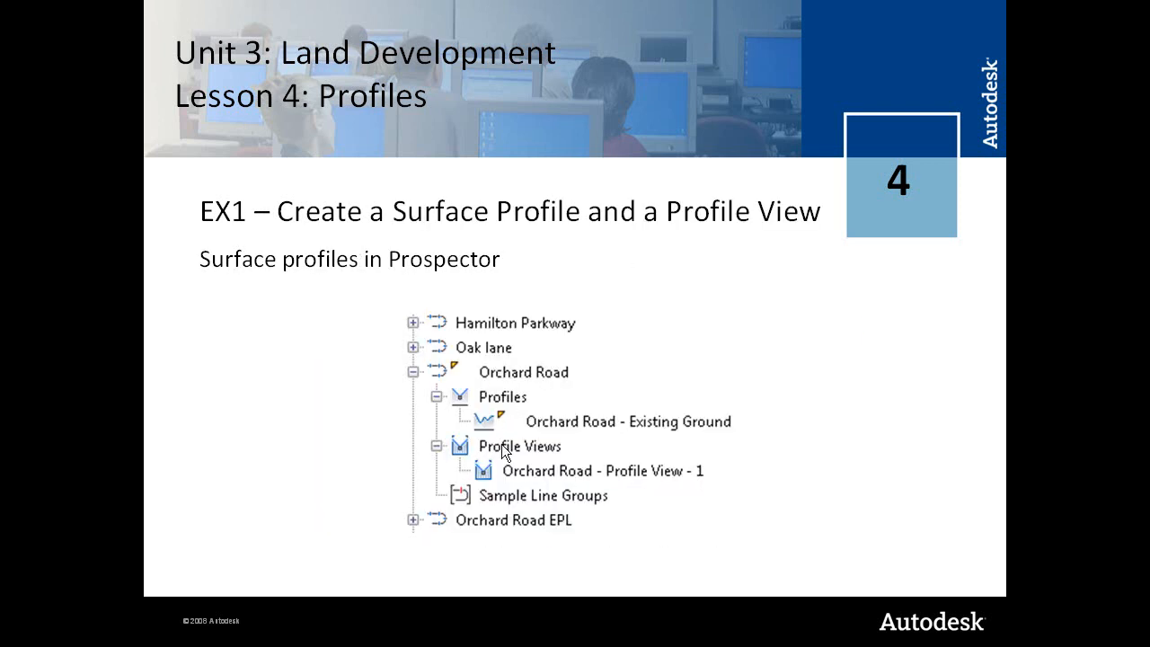
pyautogui.hotkey('alt', 'Tab')
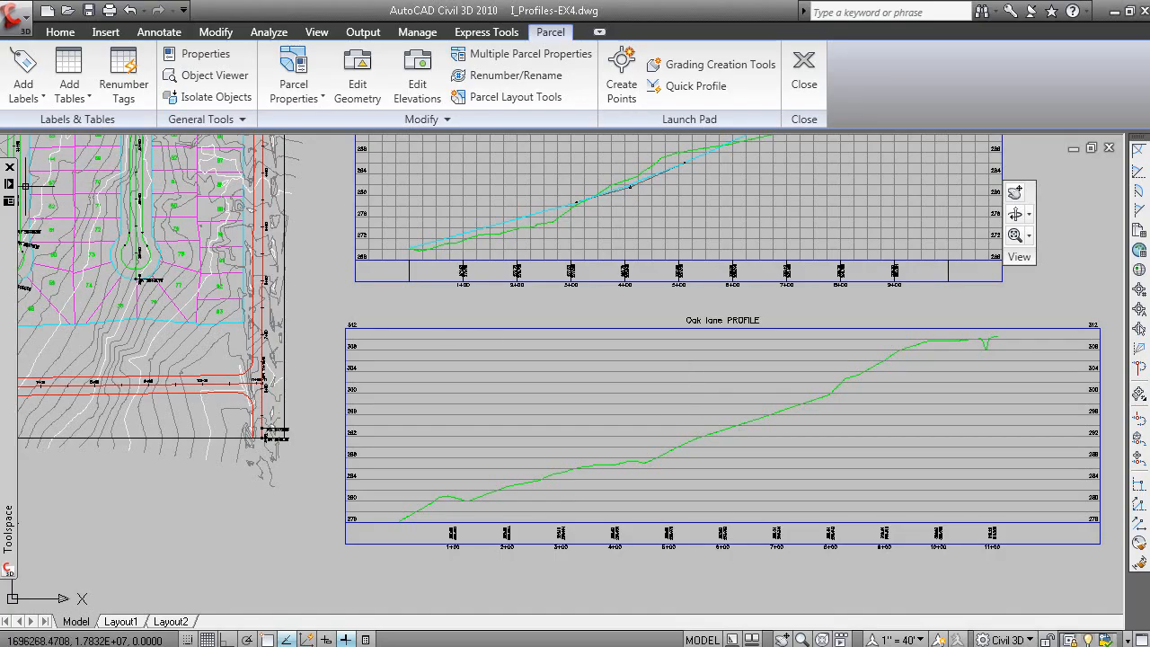
# - Expand the centerline alignments in Prospector down to Oak lane's profiles and select the Existing Ground profile
pyautogui.moveTo(8, 196)
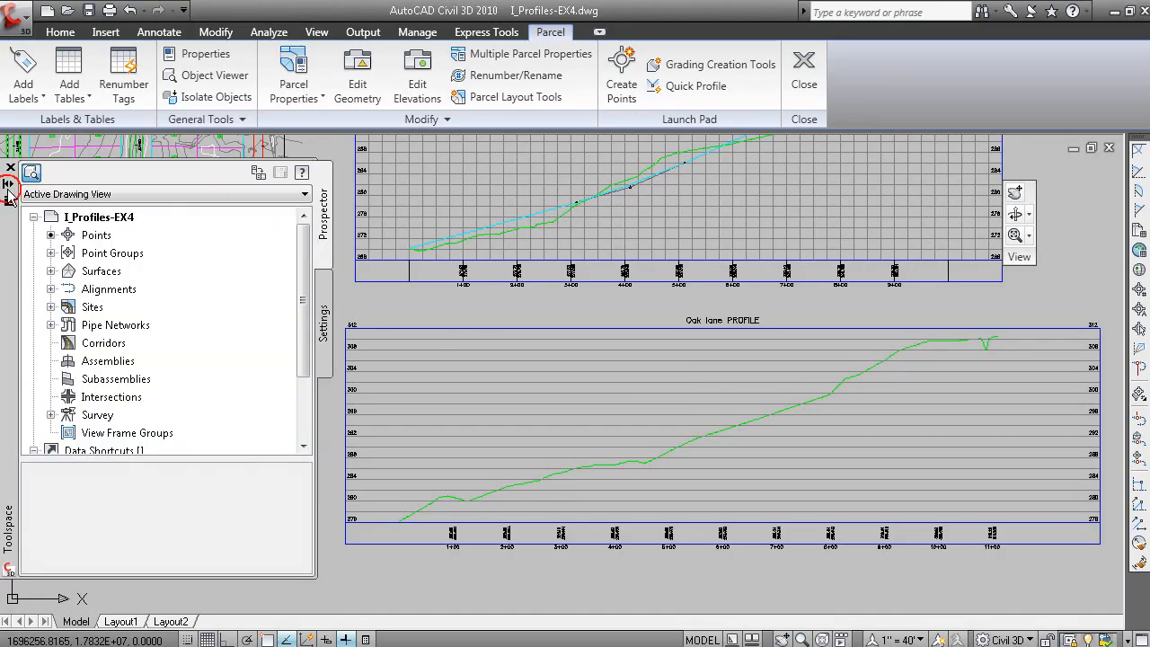
pyautogui.click(52, 289)
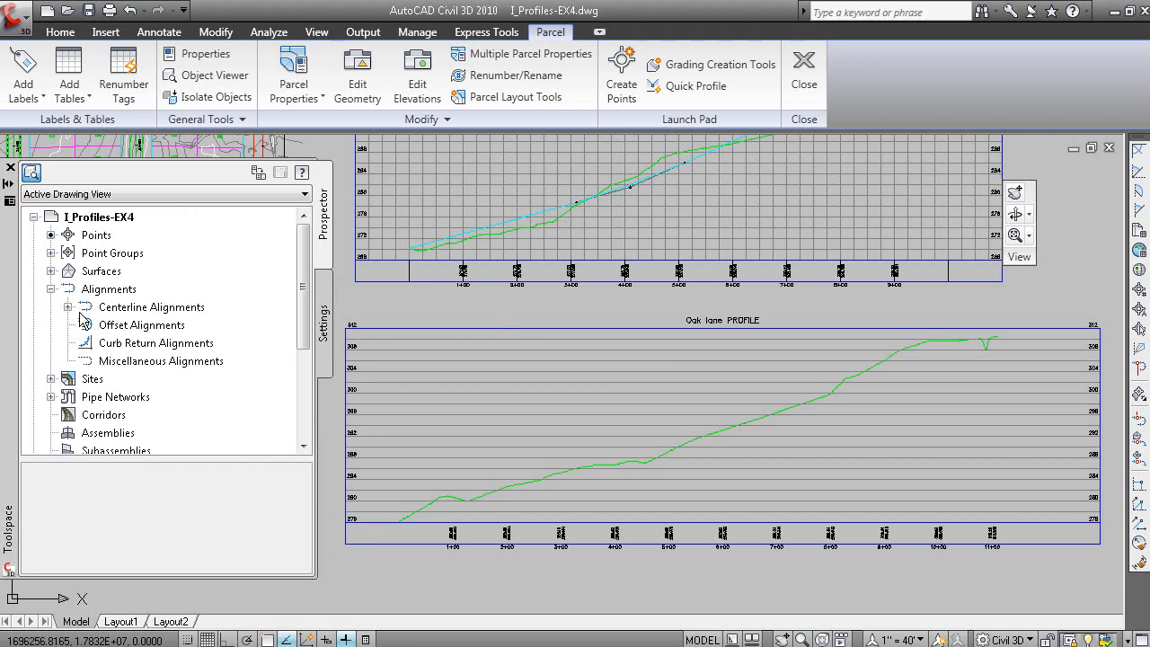
pyautogui.click(67, 307)
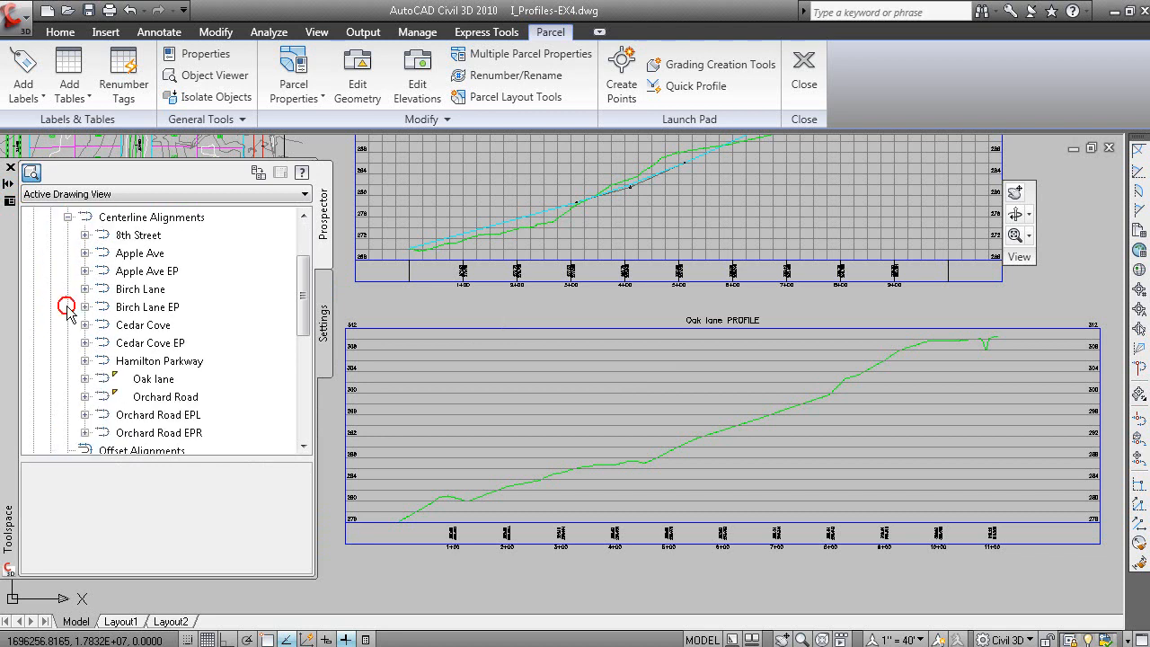
pyautogui.click(152, 379)
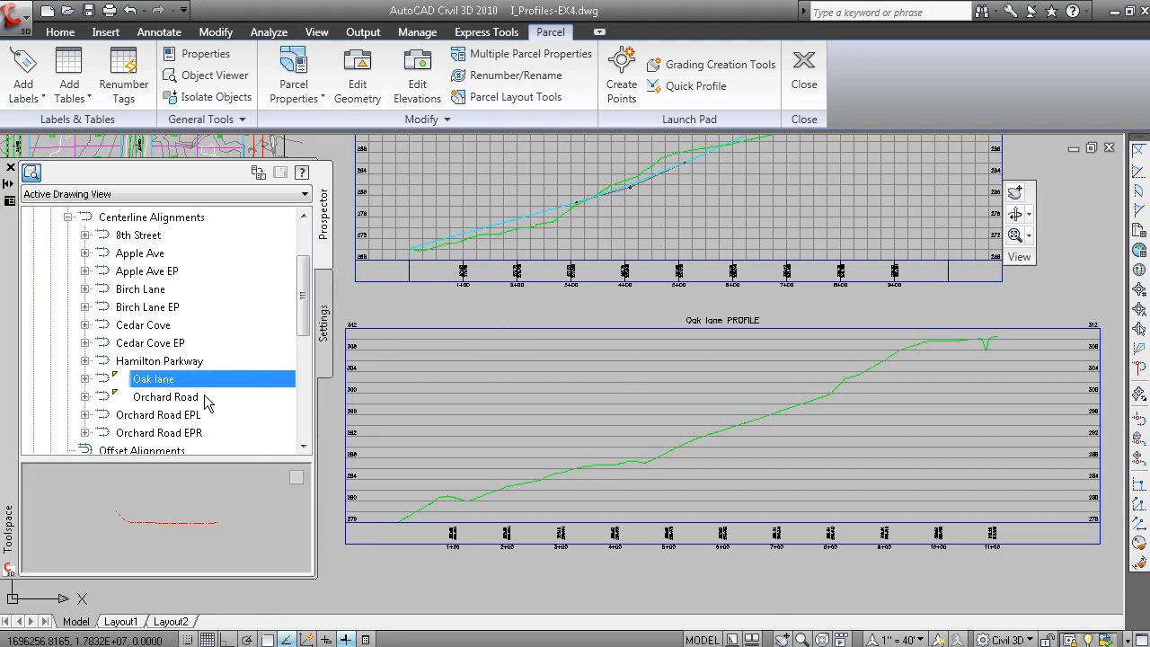
pyautogui.click(85, 384)
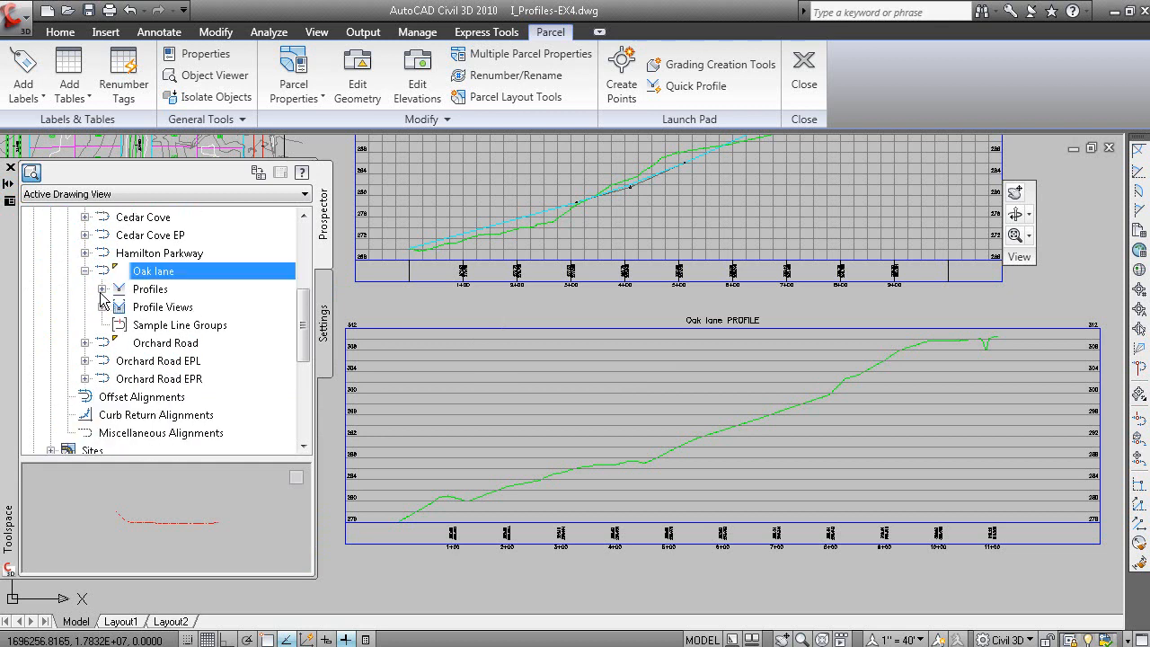
pyautogui.click(101, 290)
pyautogui.click(216, 307)
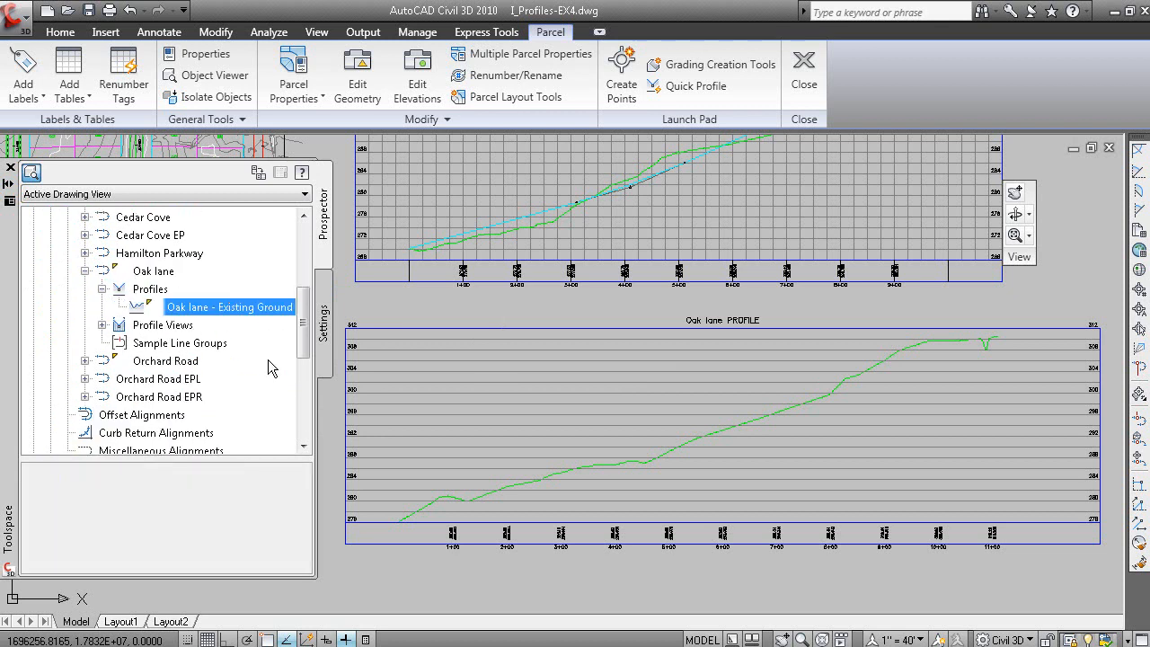
# - Rename Oak lane's profile view from Prospector as "Oak lane - PV1"
pyautogui.click(102, 326)
pyautogui.click(170, 343)
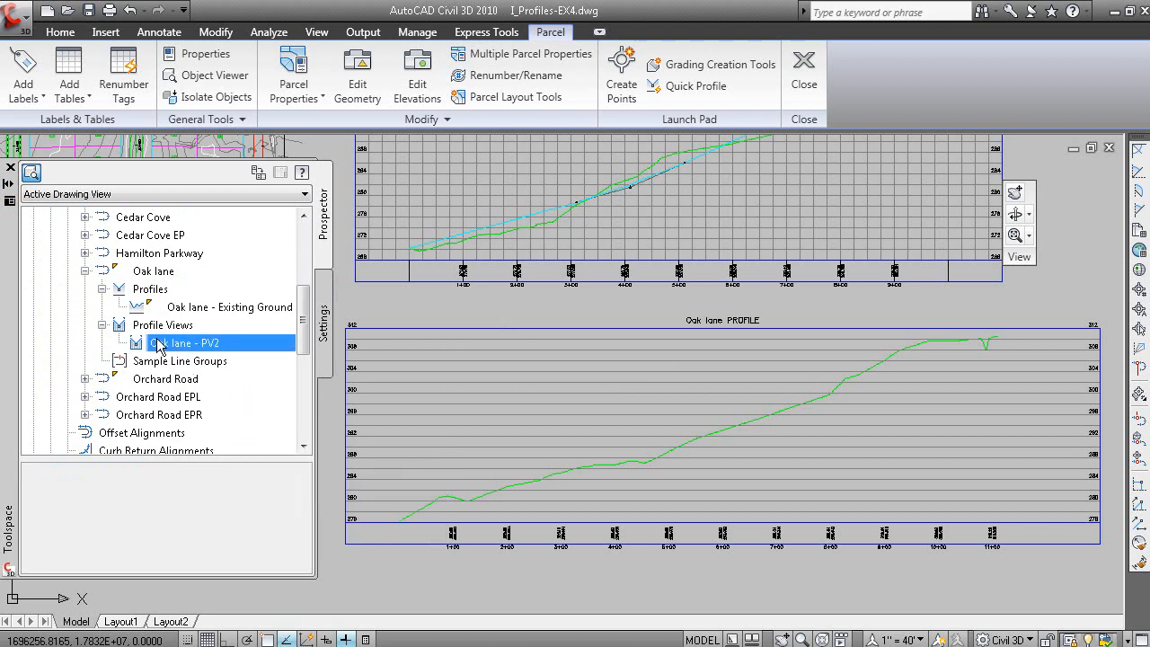
pyautogui.rightClick(246, 351)
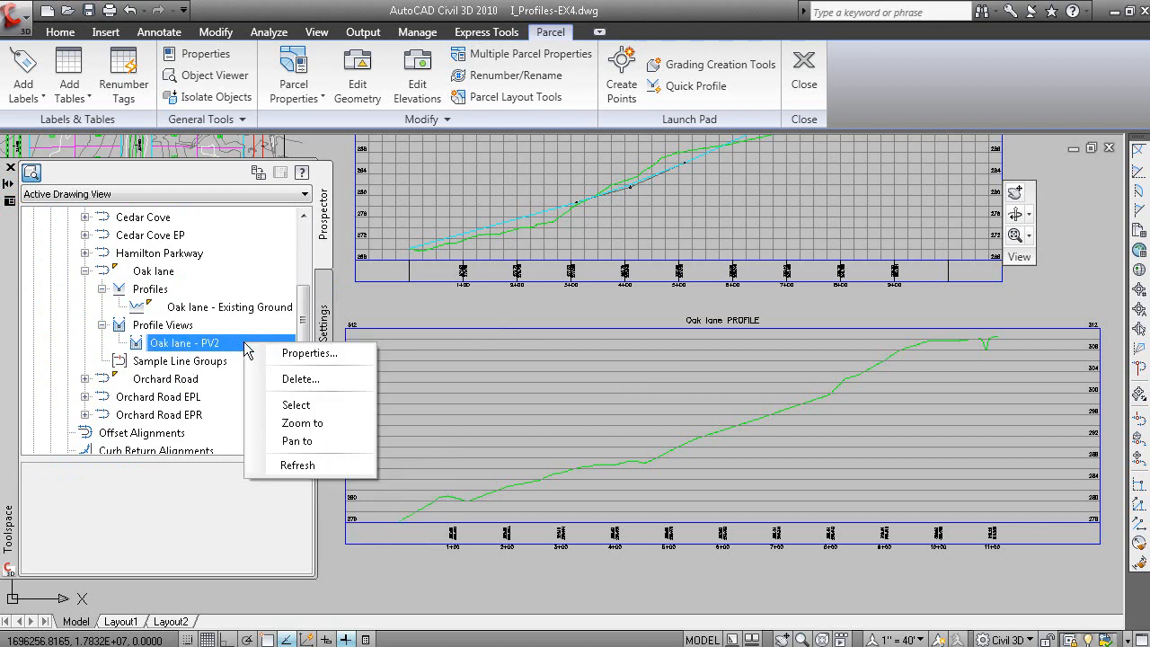
pyautogui.click(343, 353)
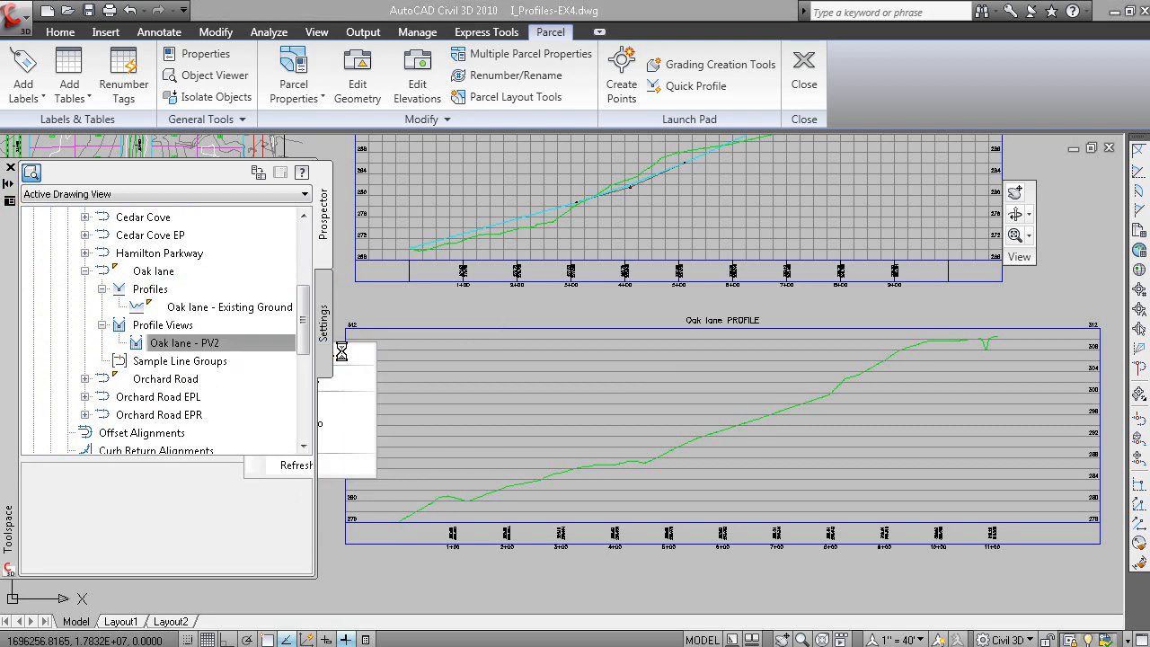
pyautogui.click(214, 239)
pyautogui.click(294, 252)
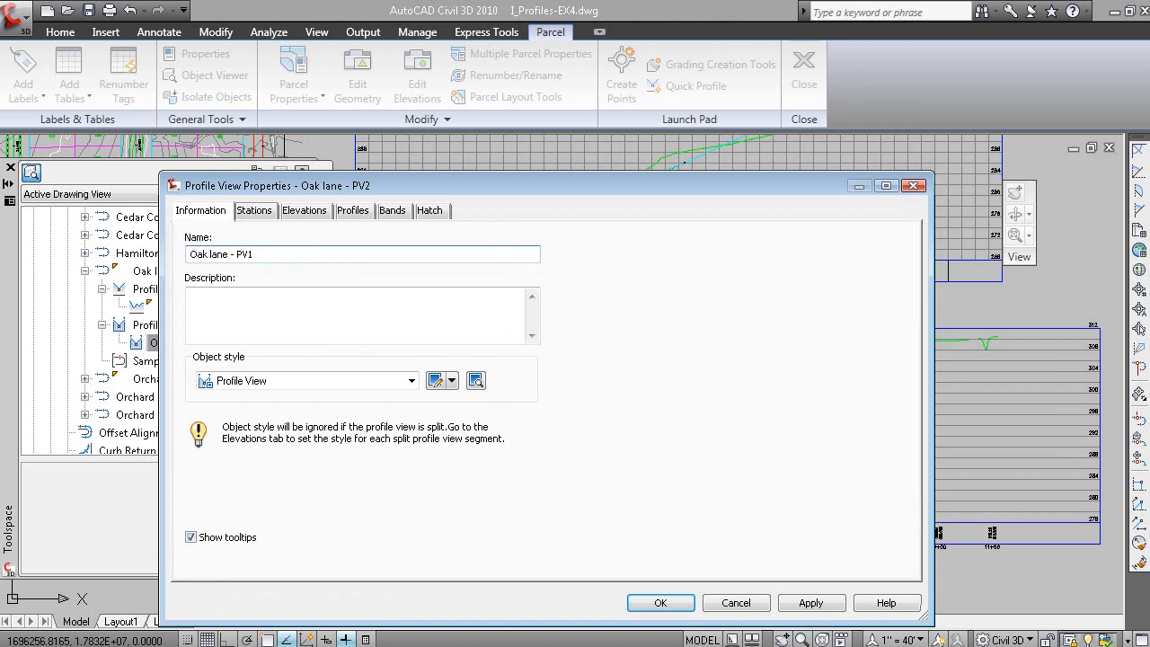
pyautogui.click(656, 603)
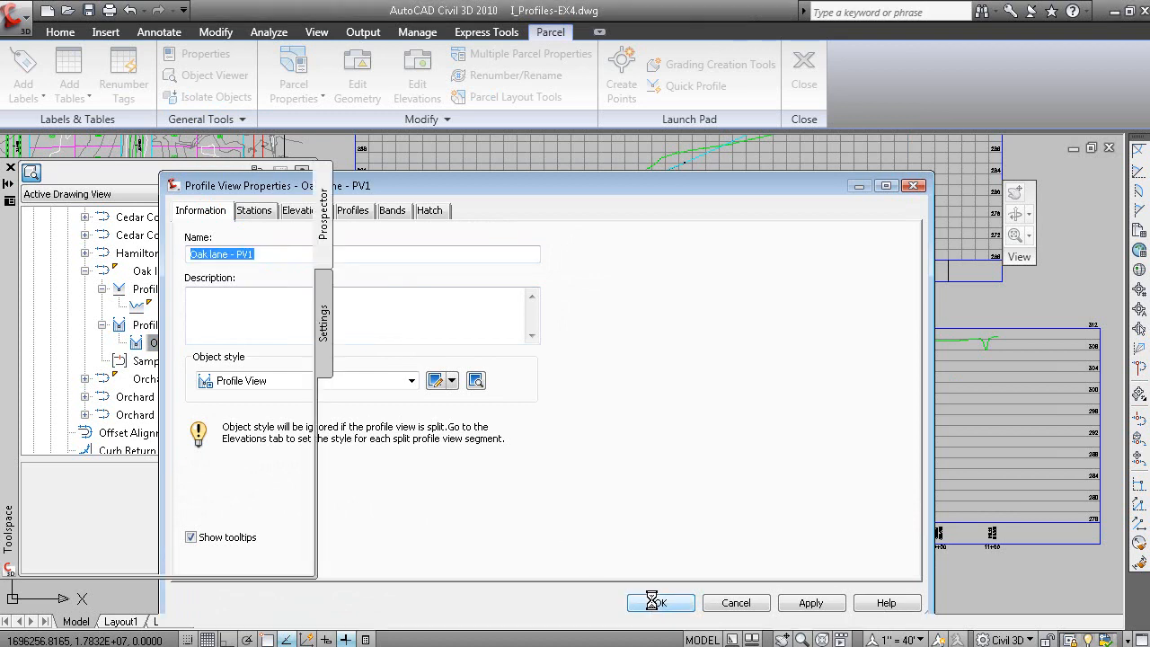
# - Zoom the drawing to the Oak lane - PV1 profile view using its entry in Prospector
pyautogui.scroll(-3, 495, 393)
pyautogui.scroll(-2, 548, 375)
pyautogui.moveTo(541, 364); pyautogui.dragTo(693, 419, button='middle')
pyautogui.scroll(3, 683, 411)
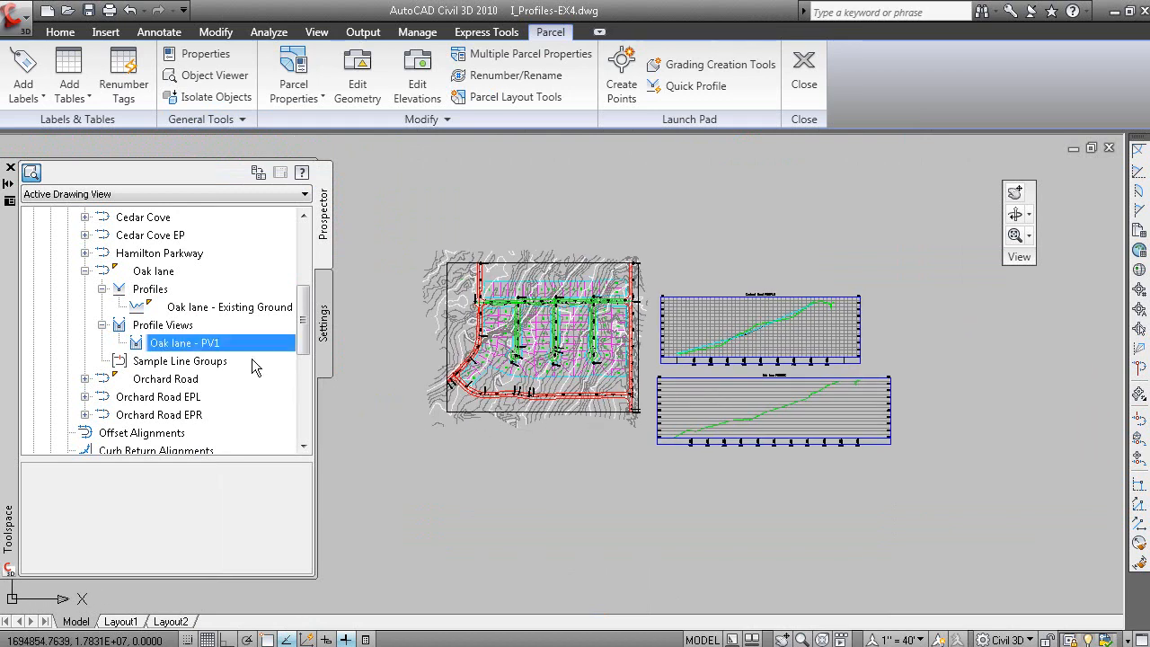
pyautogui.rightClick(229, 340)
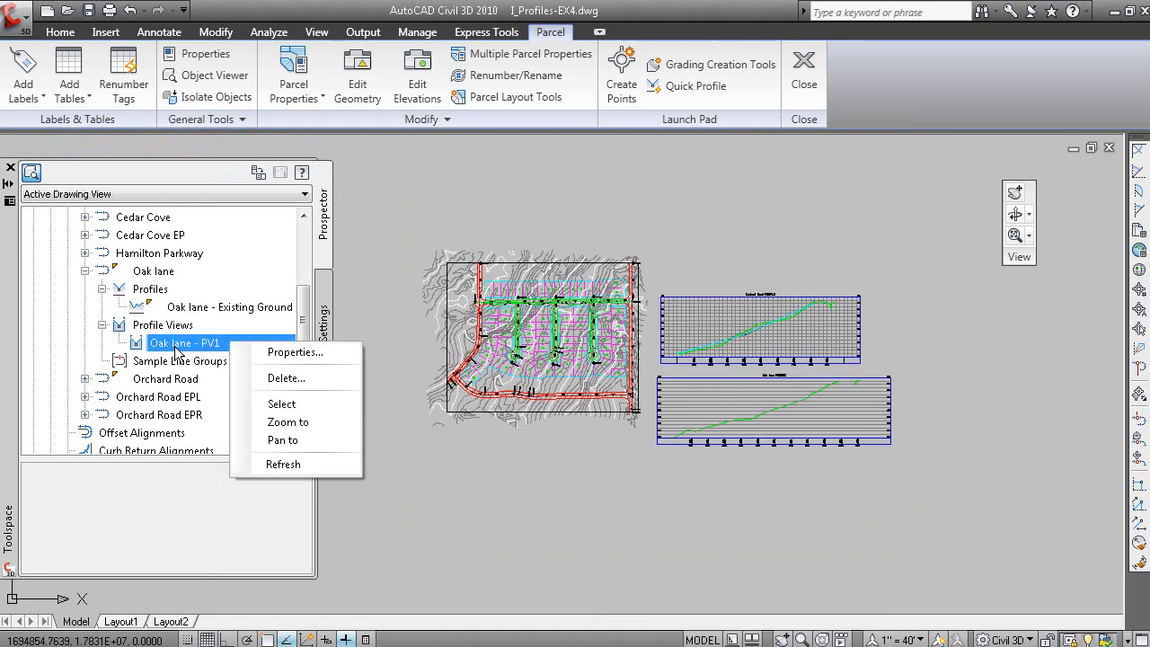
pyautogui.click(293, 422)
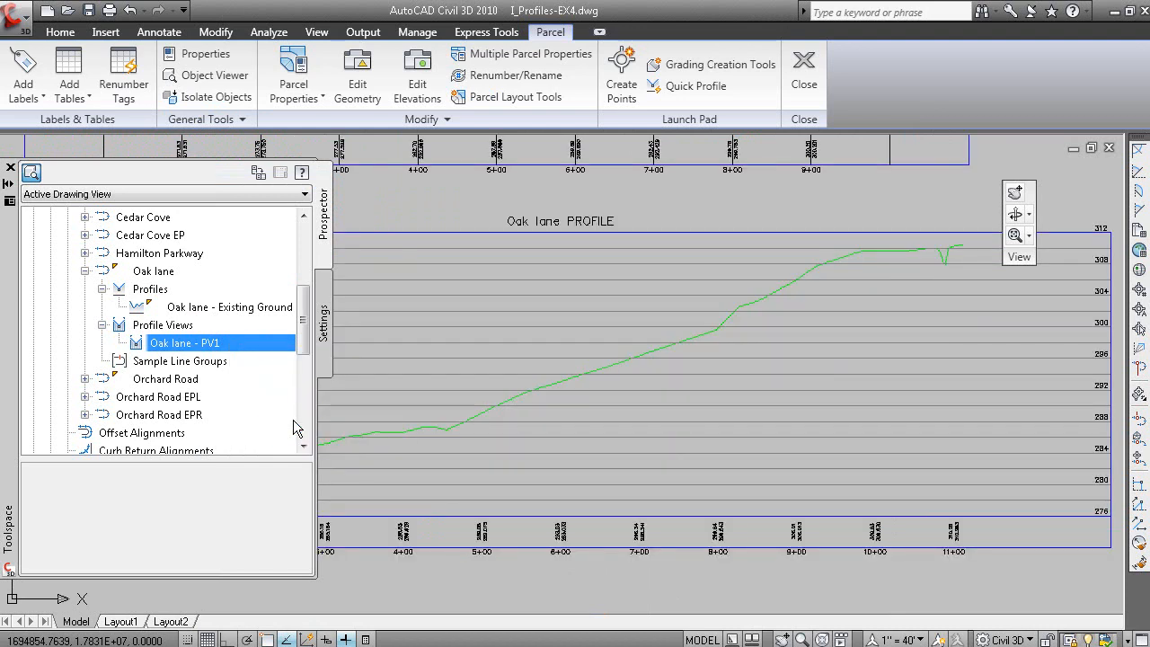
# - Zoom to the Oak lane alignment from Prospector and return the same way to its PV1 profile view
pyautogui.rightClick(153, 270)
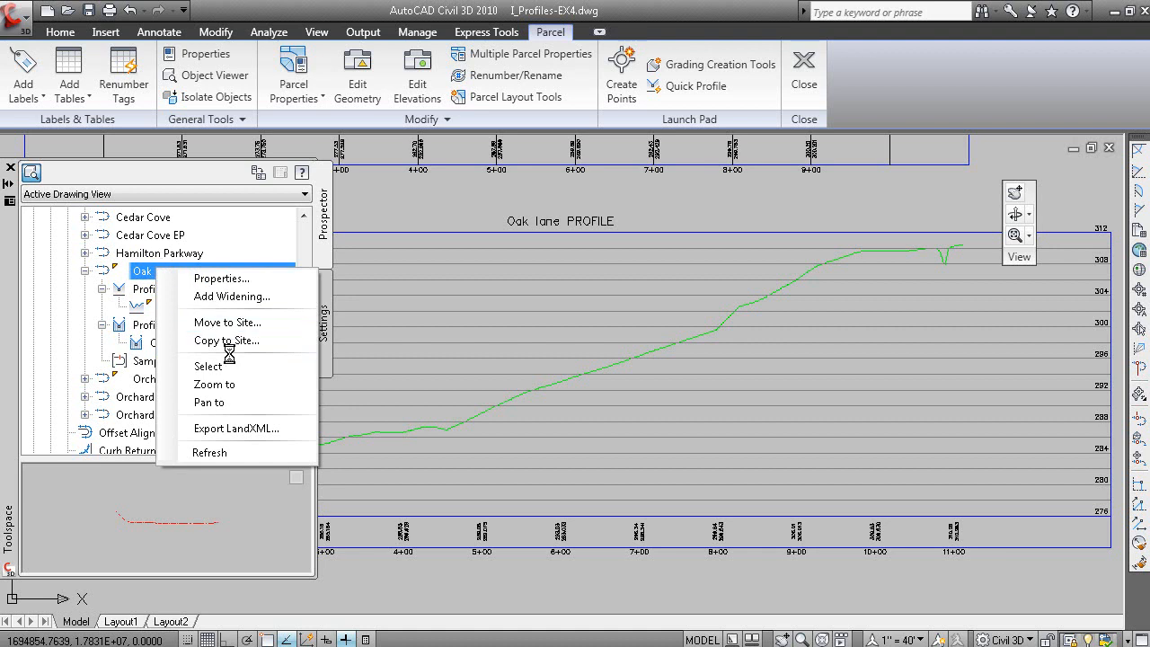
pyautogui.click(231, 382)
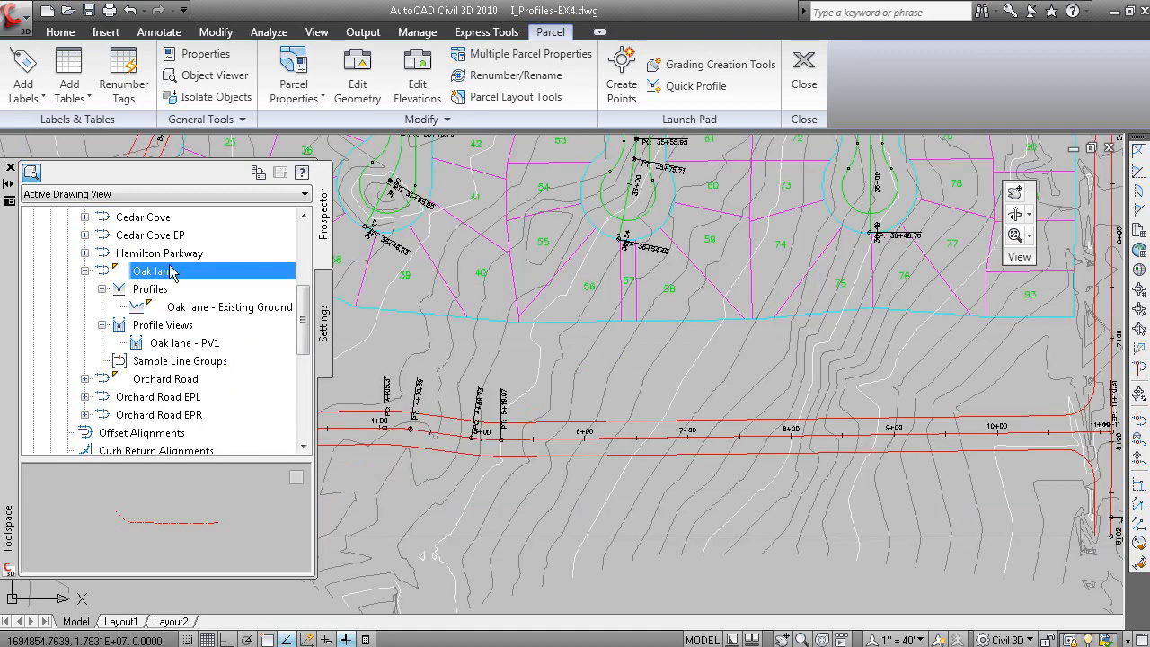
pyautogui.rightClick(182, 349)
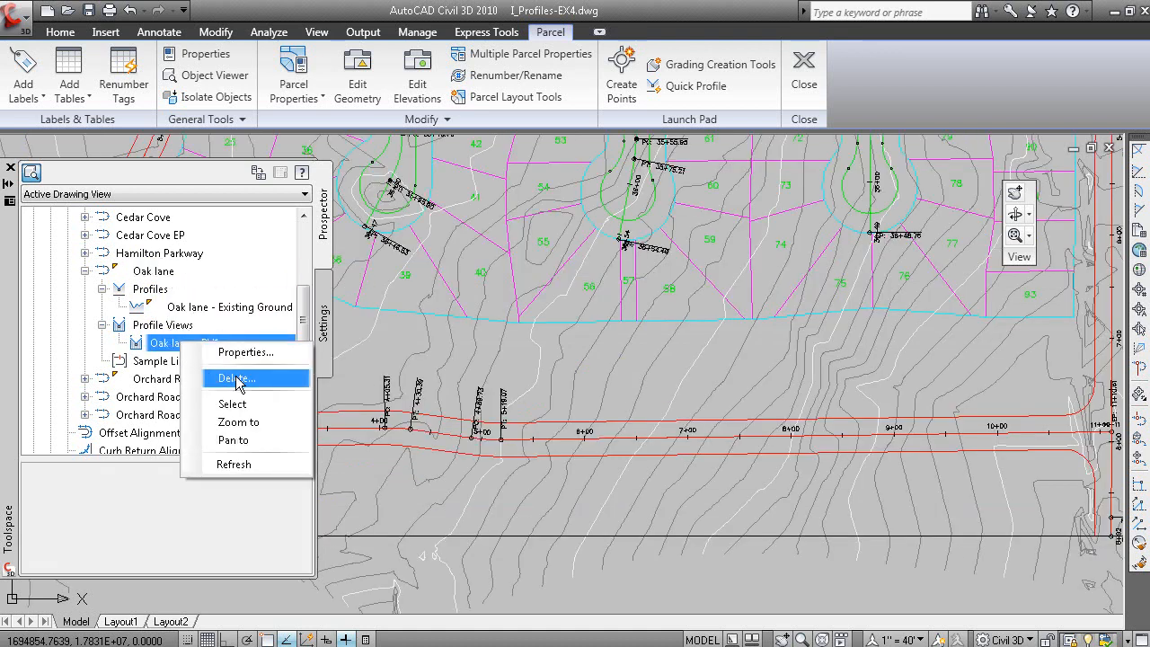
pyautogui.click(241, 424)
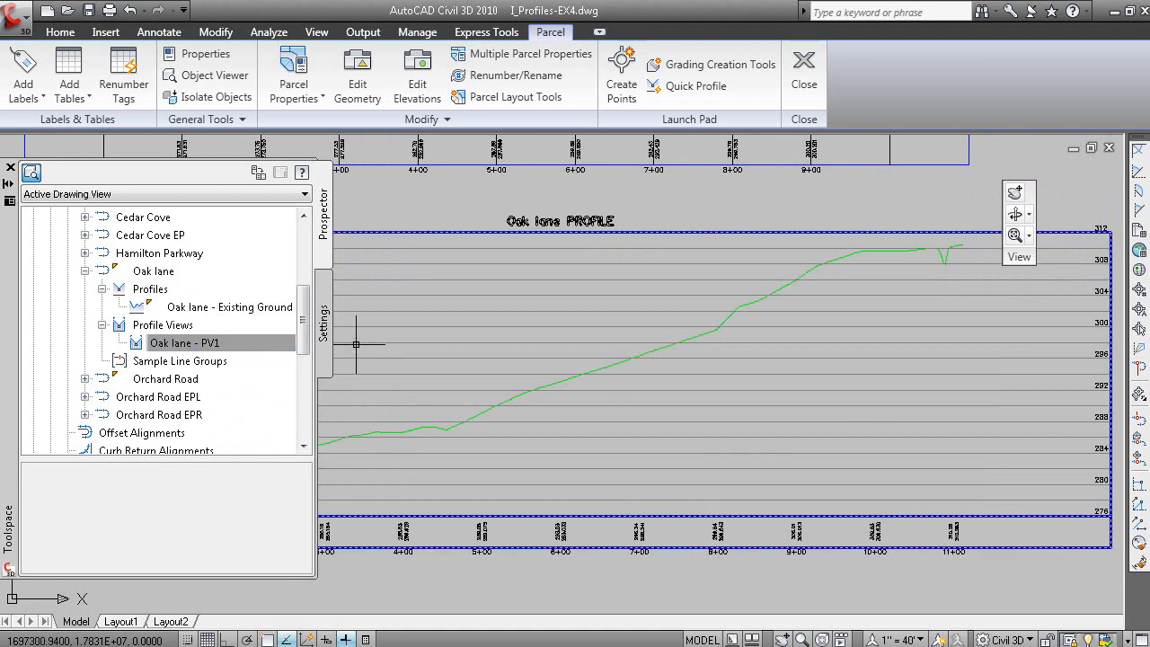
# - Switch to the PowerPoint slide show for the EX2 layout profile slide, and return to Civil 3D to examine the Orchard Road profile view
pyautogui.hotkey('alt', 'Tab')
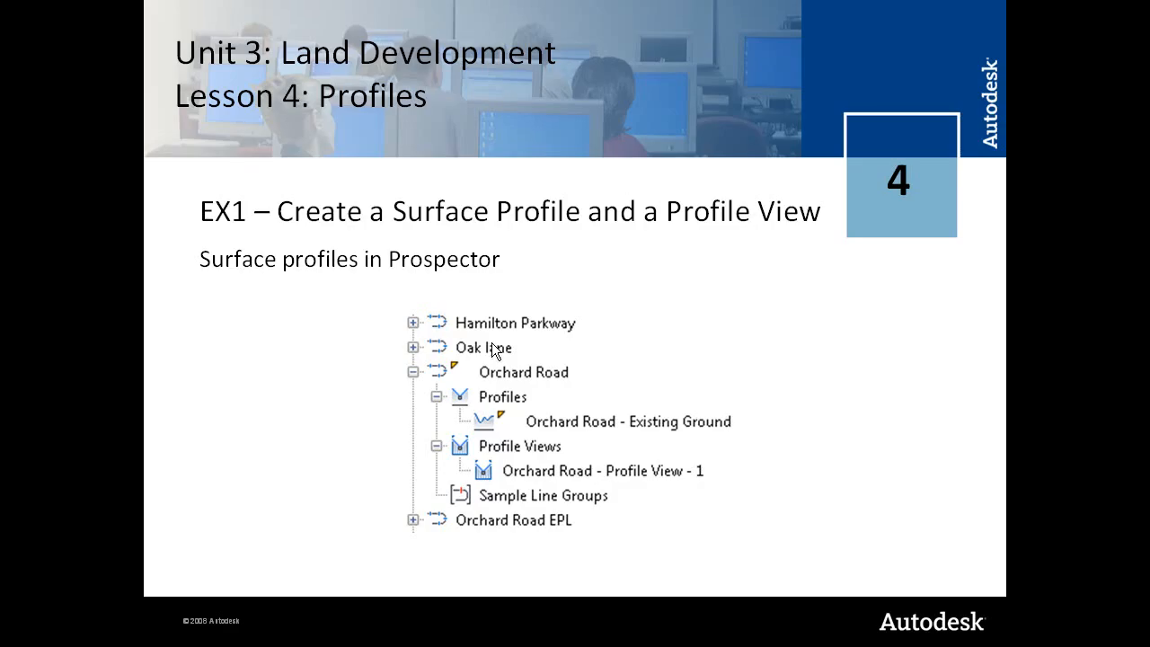
pyautogui.click(589, 376)
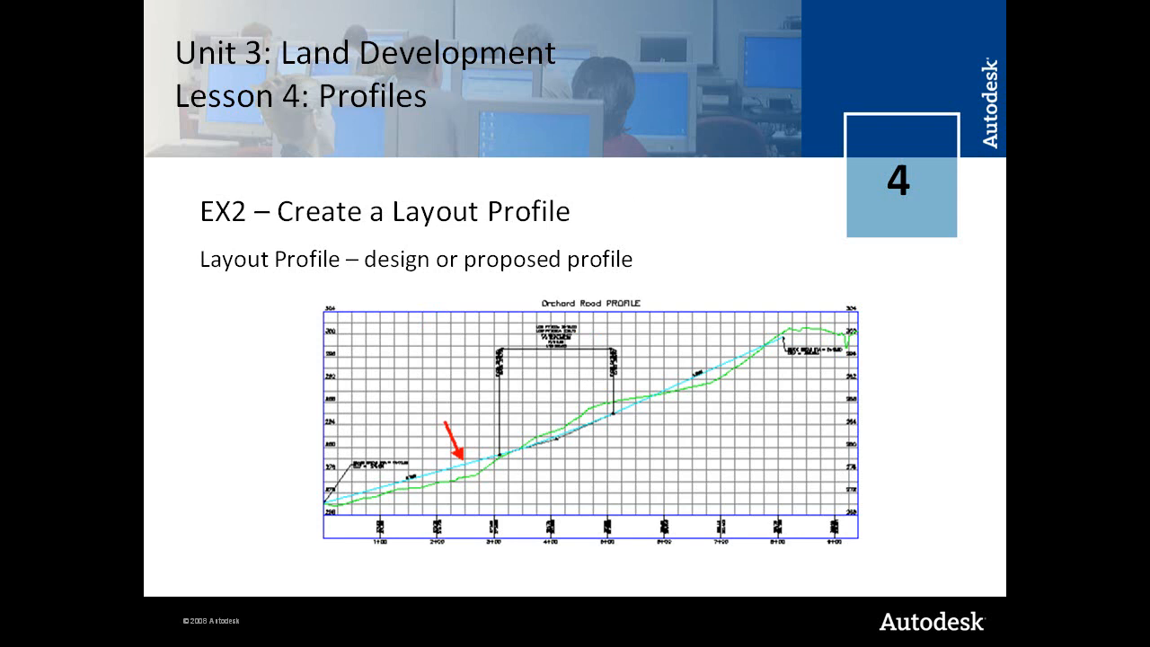
pyautogui.hotkey('alt', 'Tab')
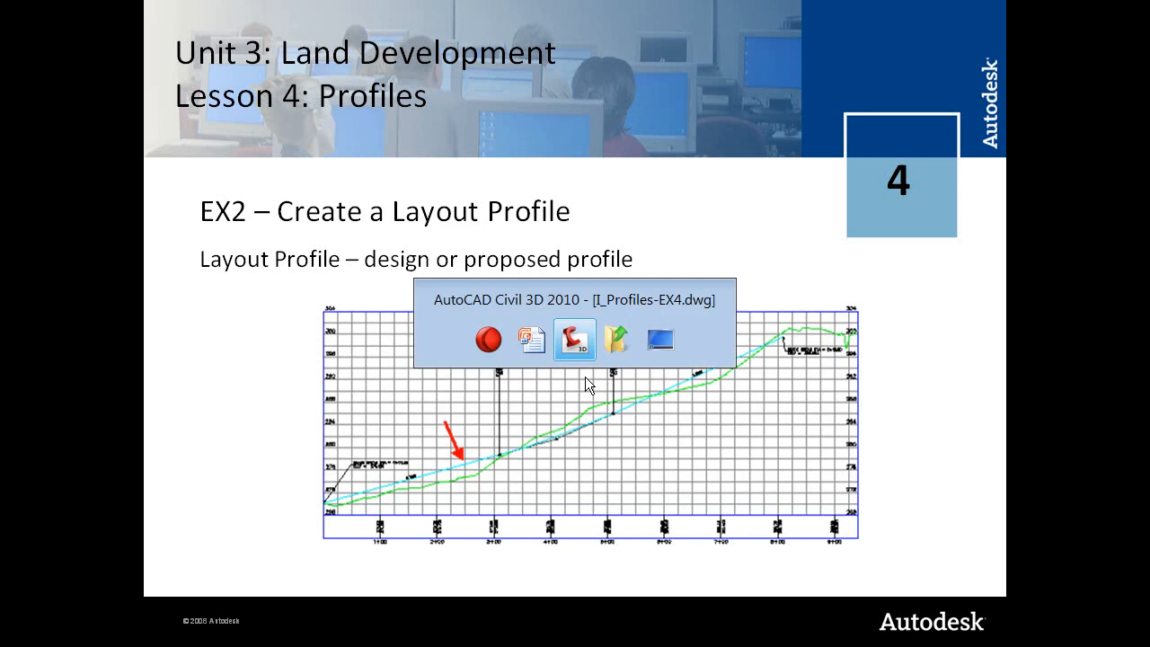
pyautogui.scroll(-3, 611, 400)
pyautogui.scroll(-2, 614, 407)
pyautogui.moveTo(614, 407)
pyautogui.mouseDown(button='middle')
pyautogui.moveTo(668, 458)
pyautogui.moveTo(770, 458)
pyautogui.mouseUp(button='middle')
pyautogui.scroll(5, 740, 357)
pyautogui.moveTo(741, 358); pyautogui.dragTo(858, 481, button='middle')
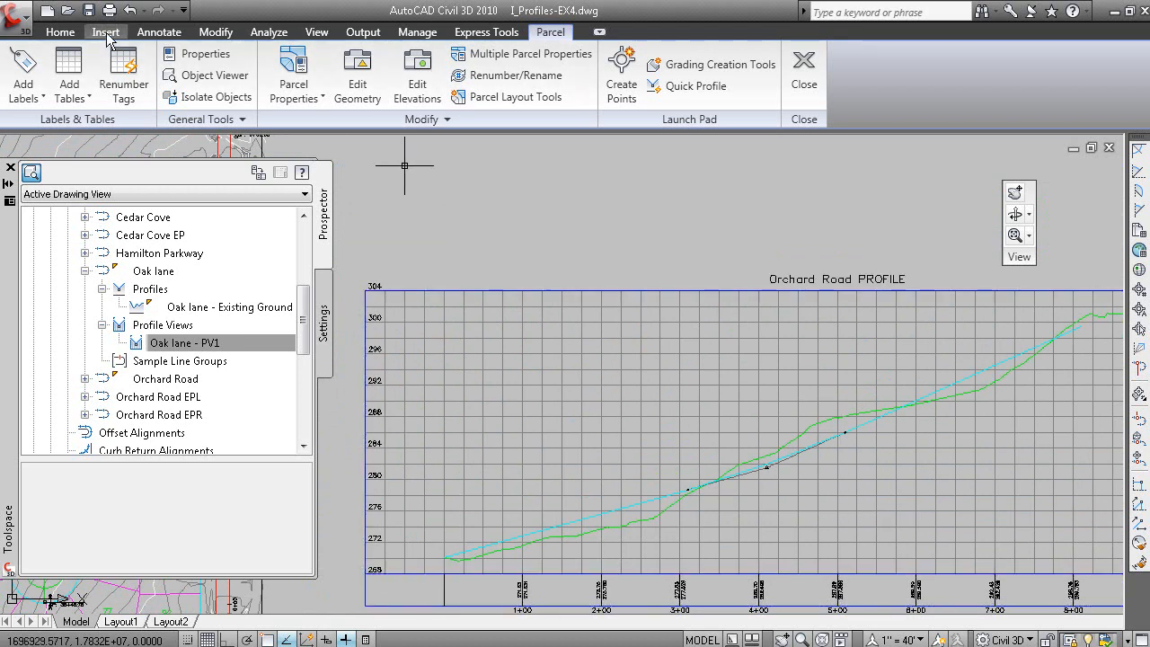
# - Start the Profile Creation Tools for a new layout profile in the Oak lane profile view
pyautogui.click(63, 32)
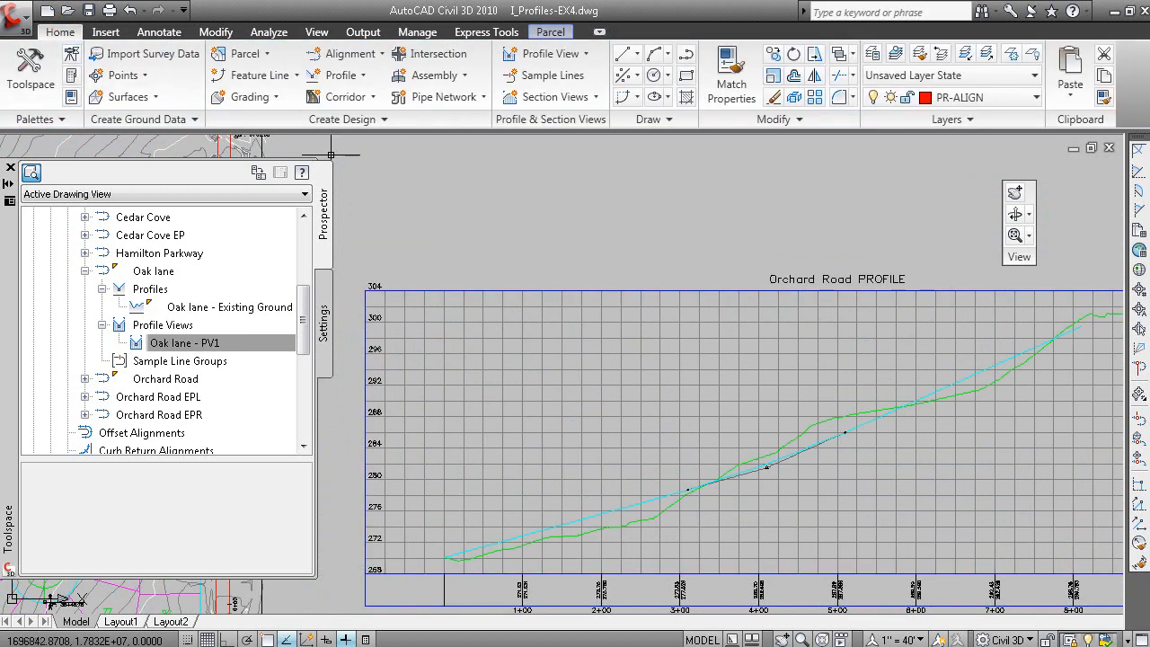
pyautogui.click(351, 79)
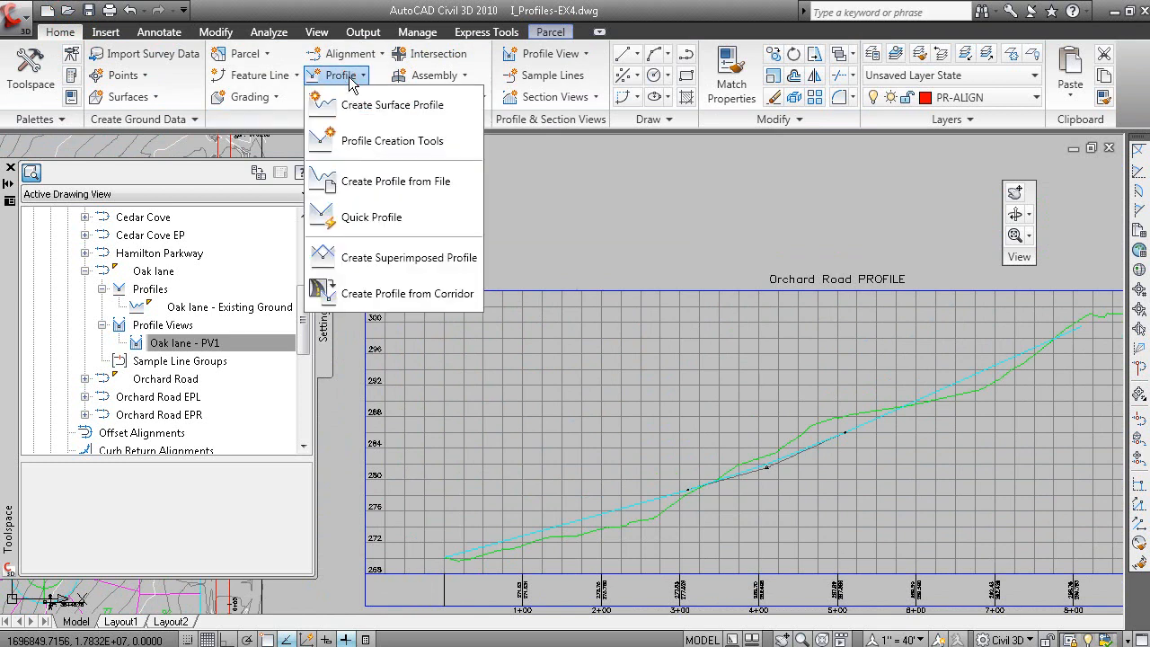
pyautogui.click(463, 144)
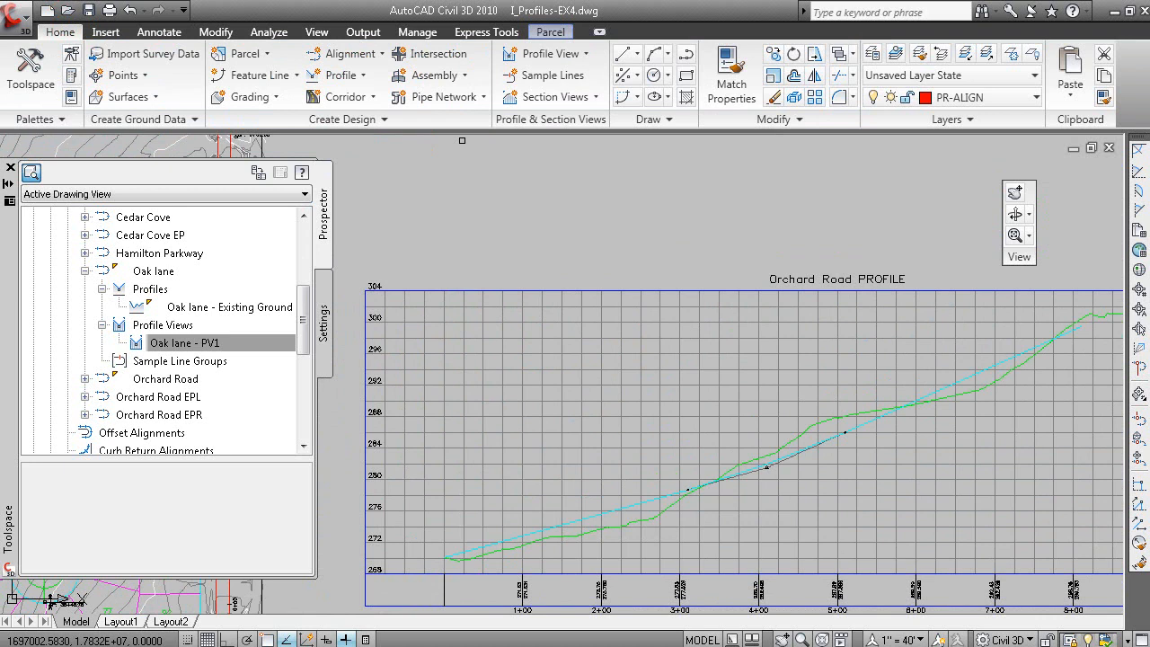
pyautogui.scroll(-5, 548, 309)
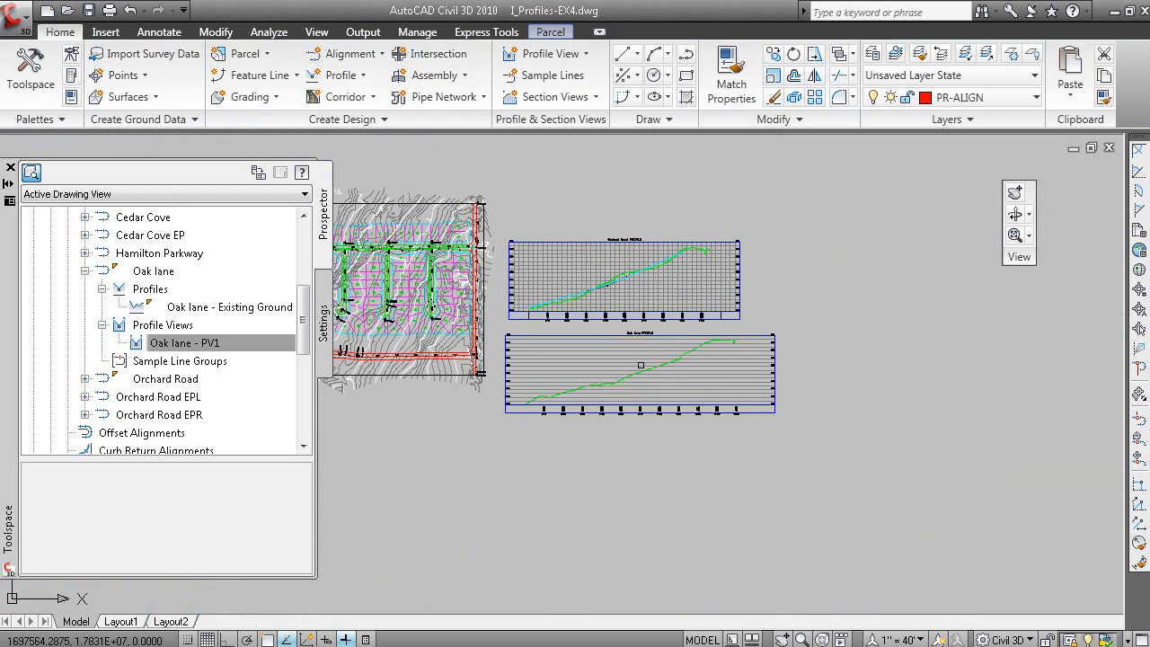
pyautogui.scroll(5, 601, 291)
pyautogui.scroll(4, 636, 296)
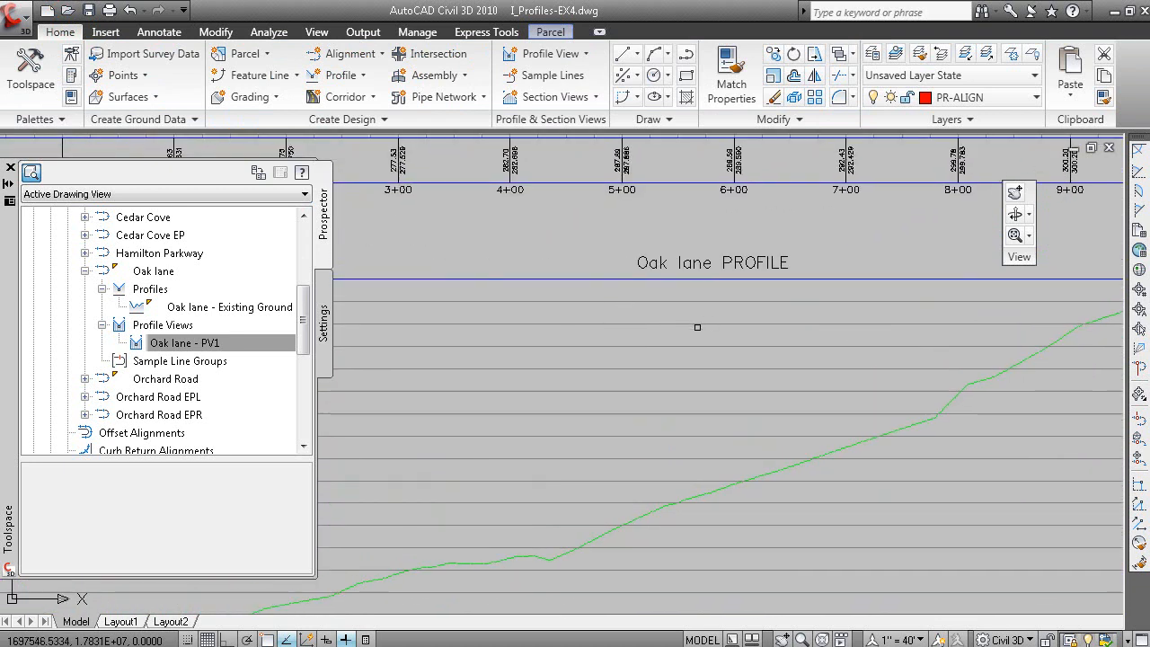
pyautogui.click(695, 324)
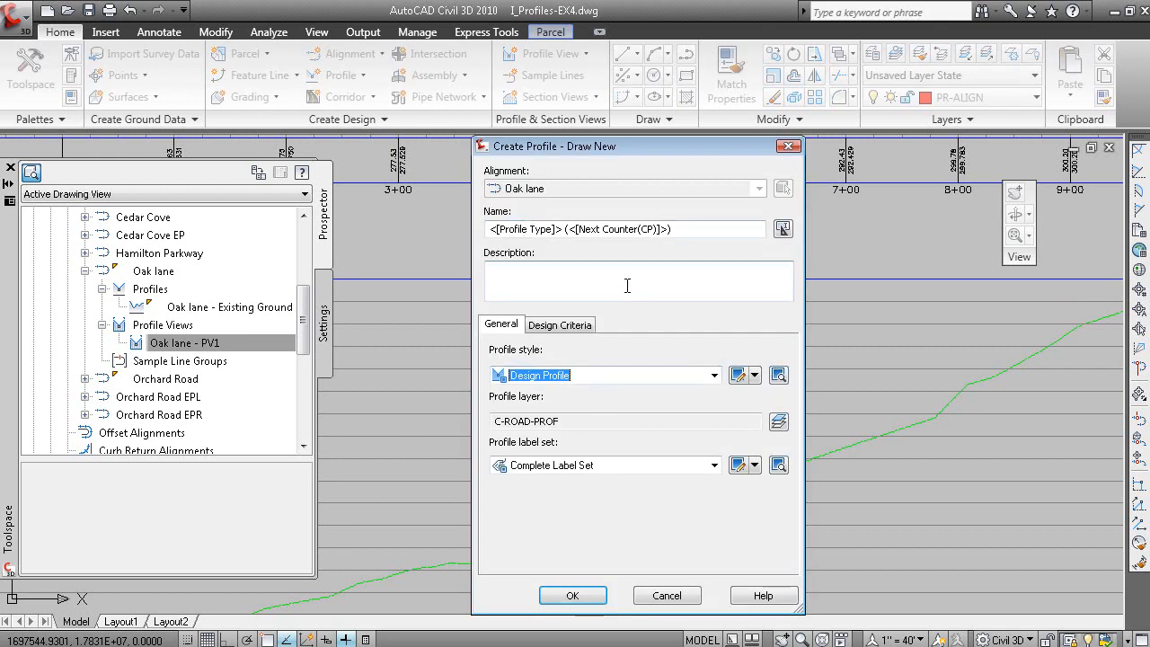
# - Name the new profile with the template "<[Alignment Name]> FG<[Next Counter]>" and create it with the Design Profile style and Complete Label Set
pyautogui.click(557, 229)
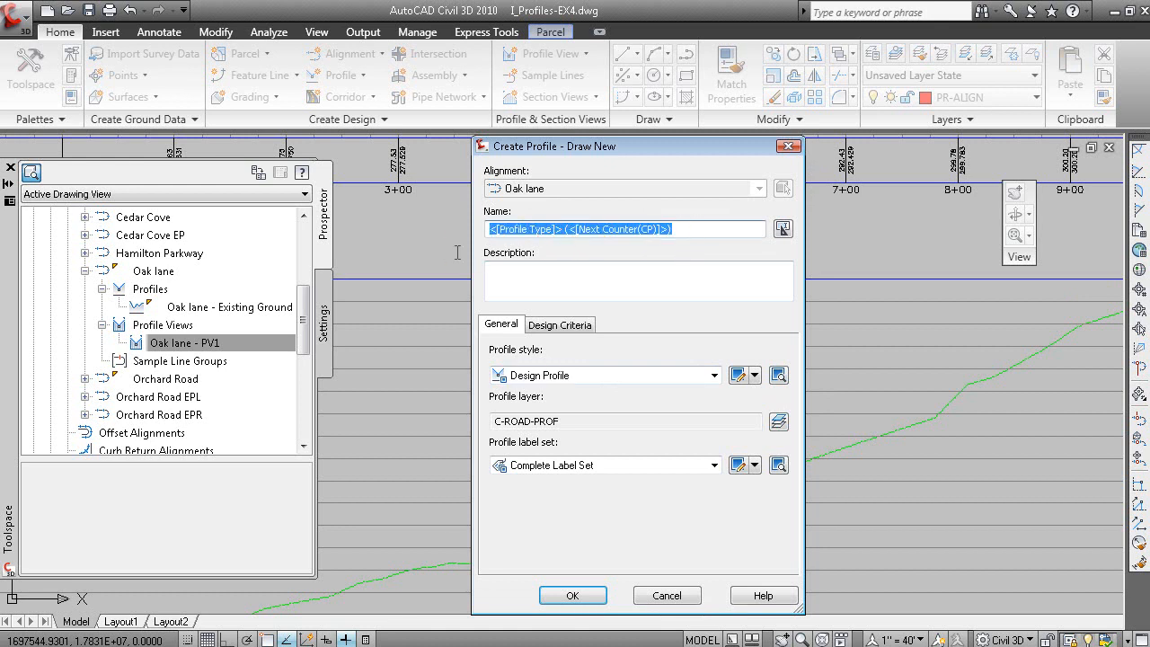
pyautogui.click(784, 230)
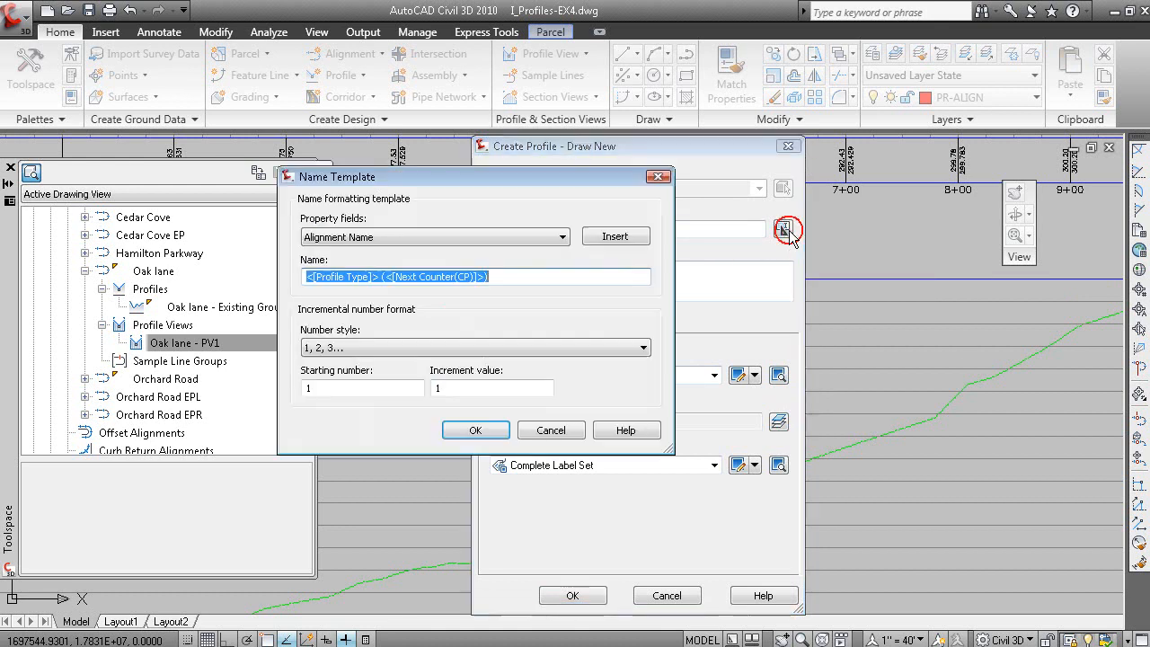
pyautogui.click(616, 237)
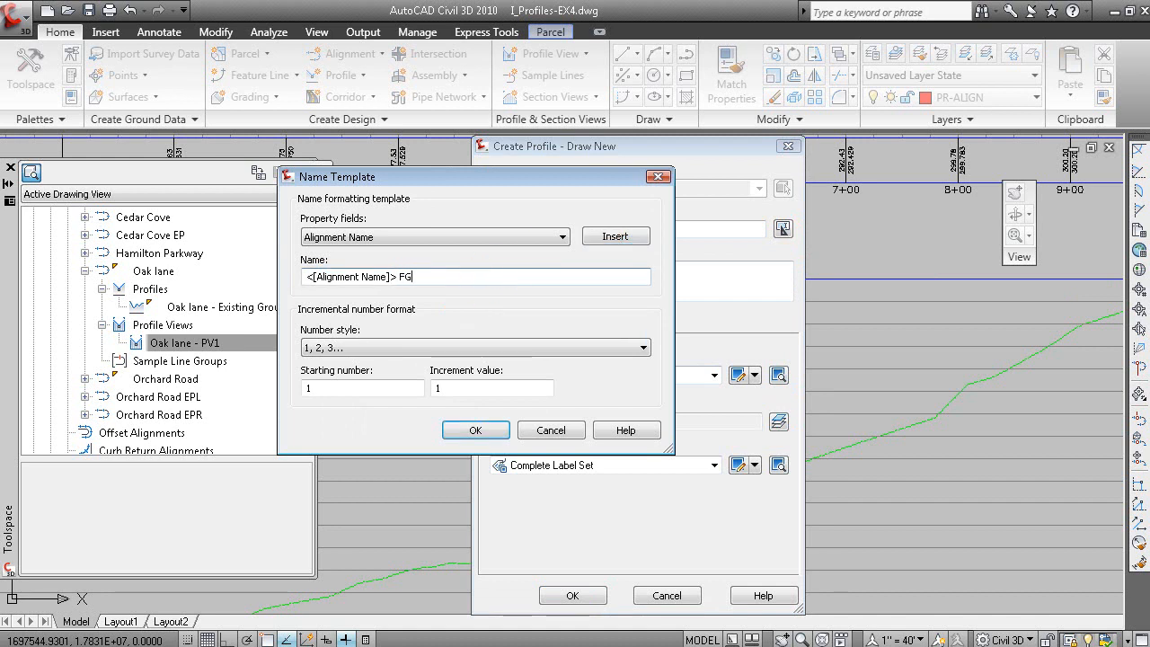
pyautogui.click(462, 236)
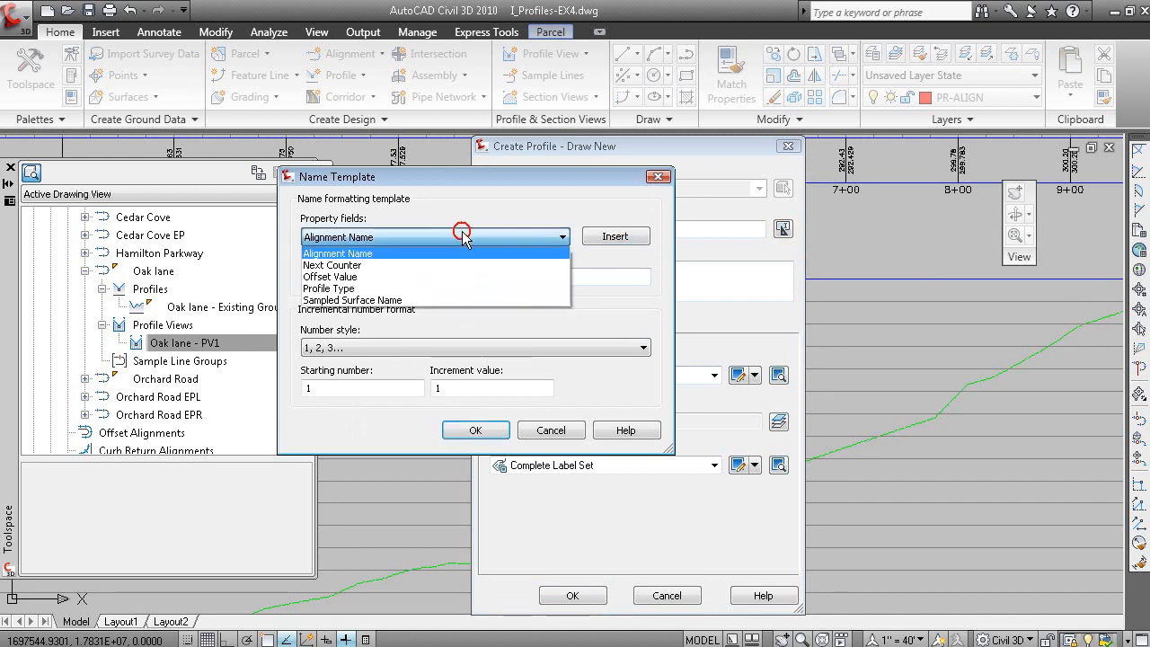
pyautogui.click(397, 265)
pyautogui.click(612, 236)
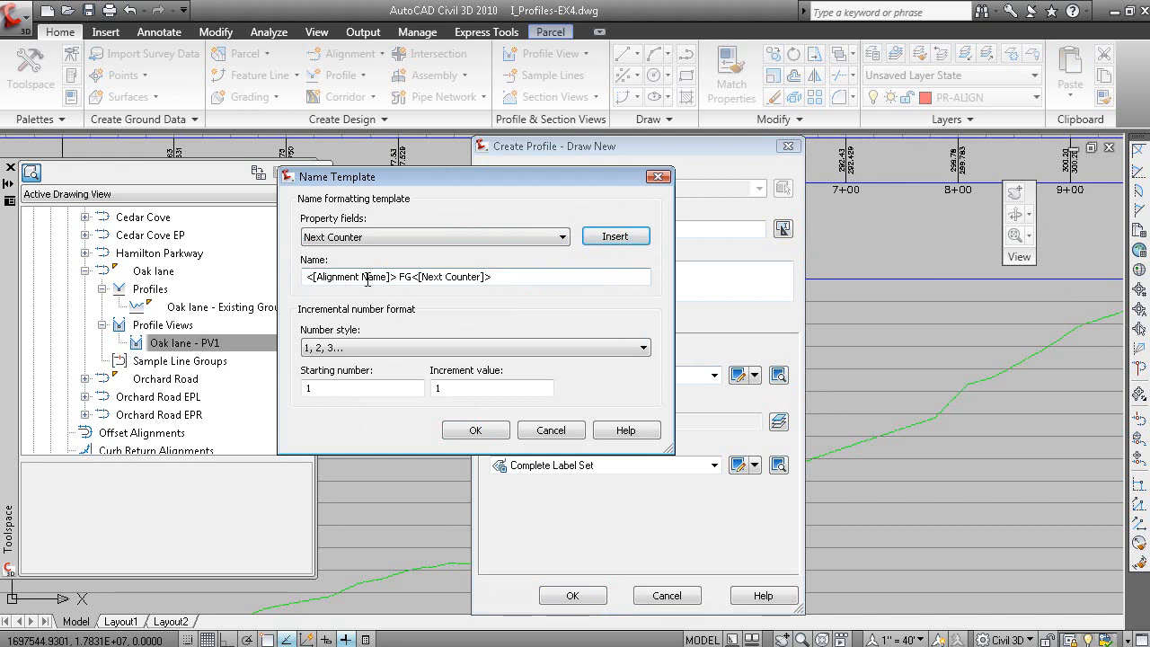
pyautogui.click(335, 388)
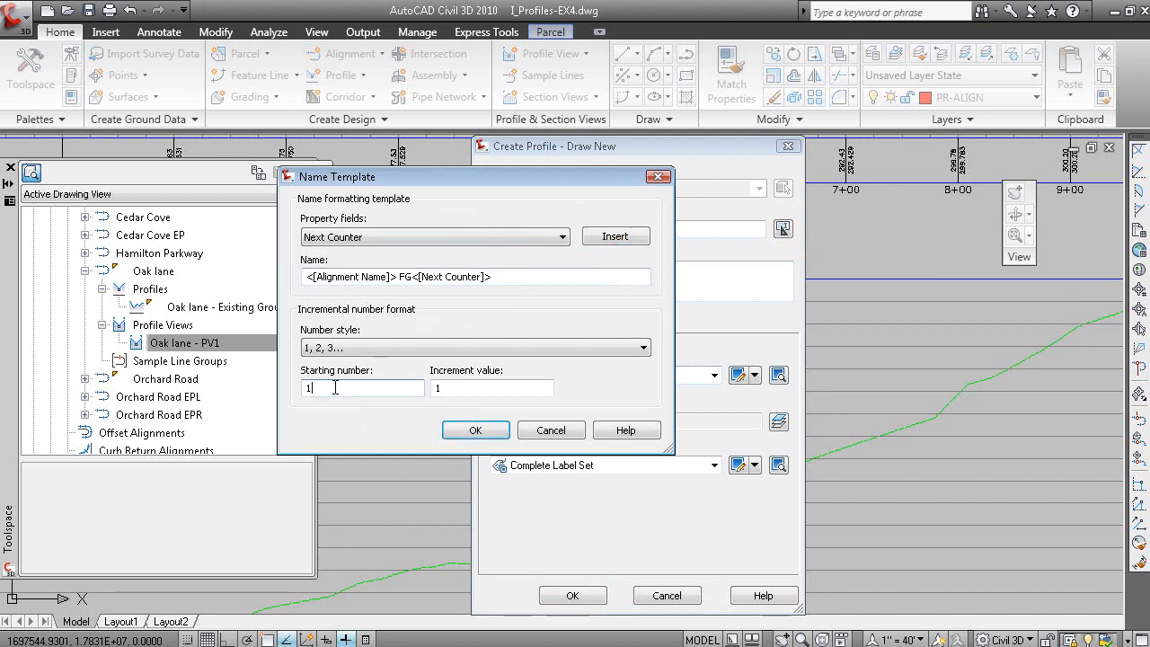
pyautogui.click(475, 431)
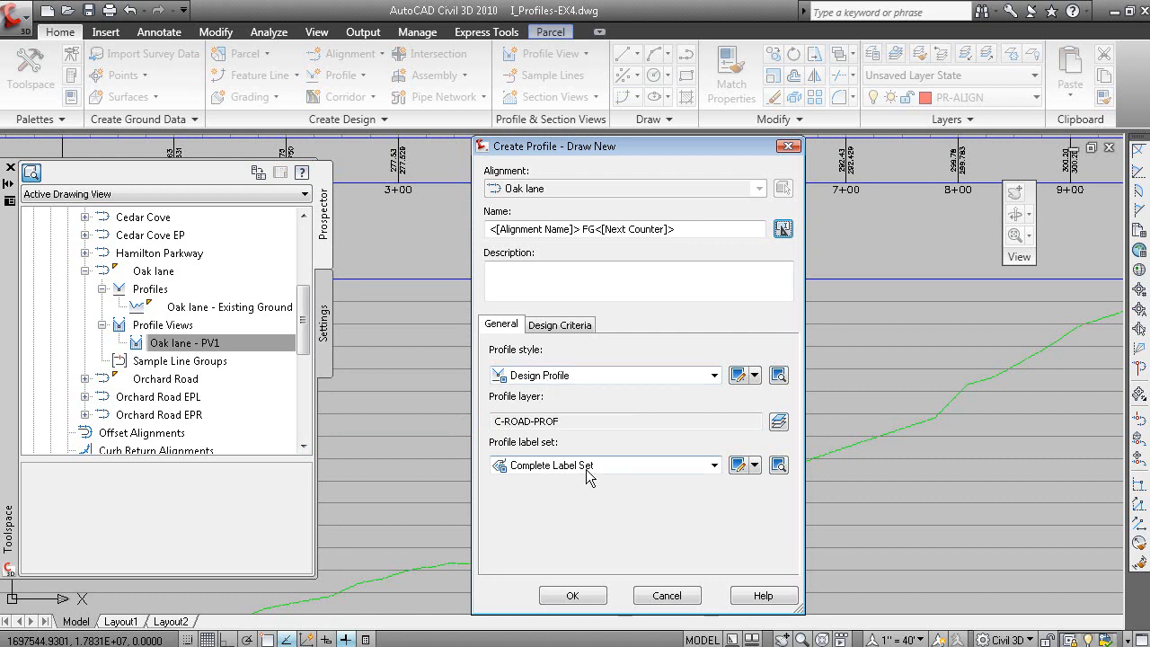
pyautogui.click(579, 602)
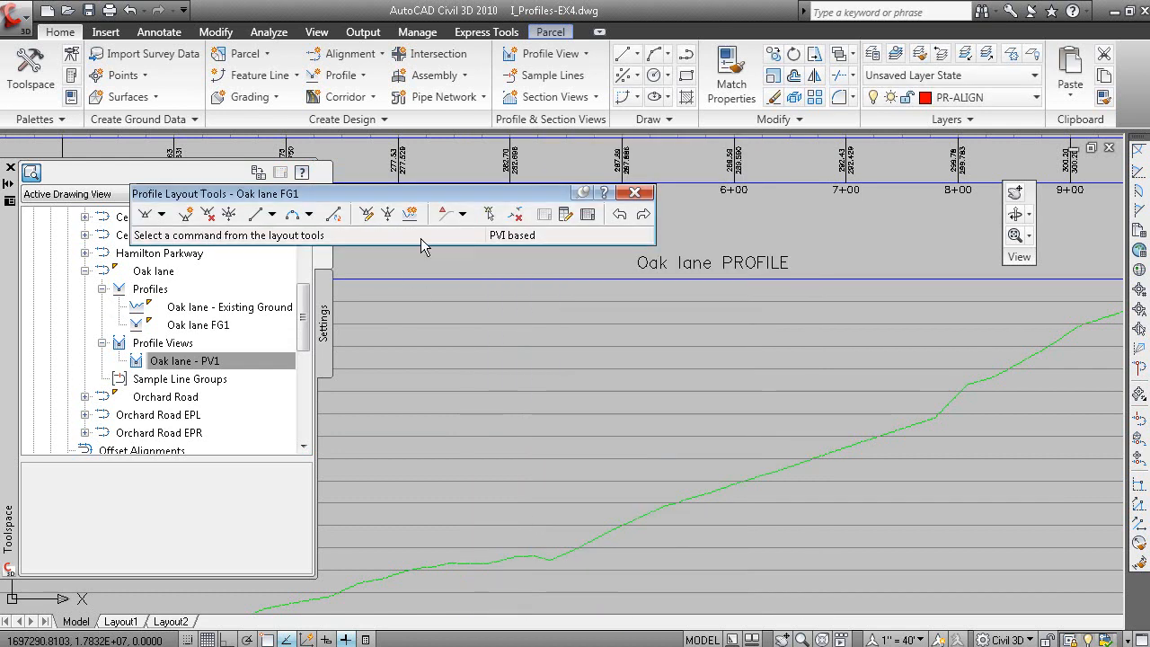
# - Draw tangents with curves along Oak lane's existing ground, from its start through a PVI at about station 5+10 to about station 9+00
pyautogui.moveTo(456, 195); pyautogui.dragTo(690, 176)
pyautogui.click(486, 314)
pyautogui.scroll(-5, 354, 378)
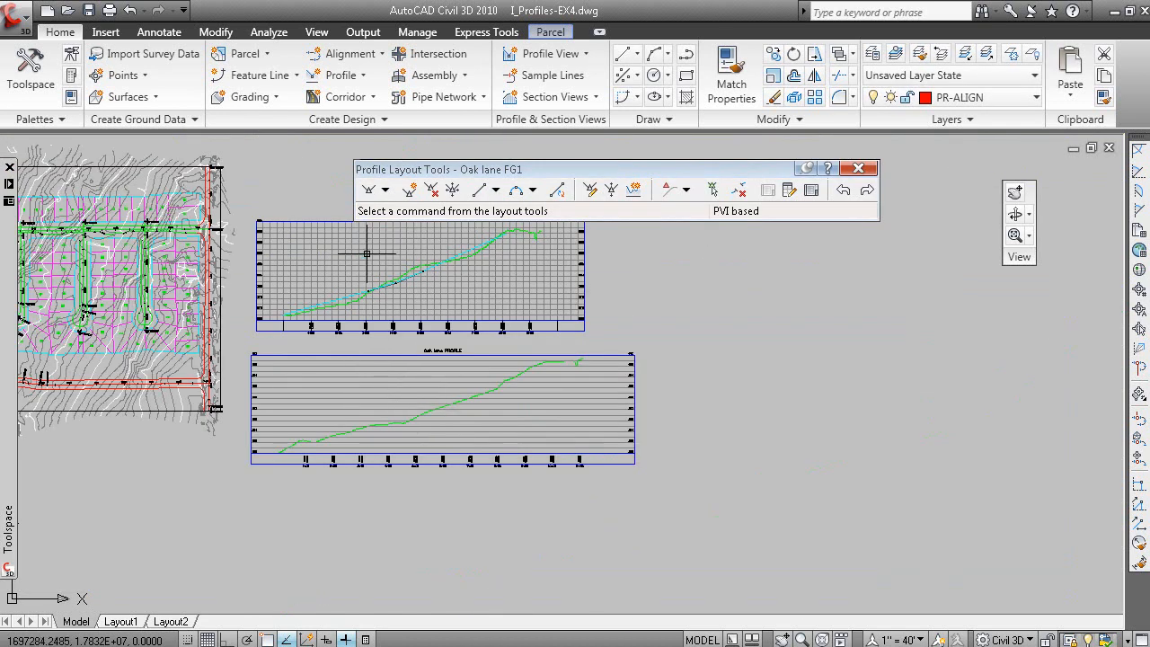
pyautogui.click(384, 190)
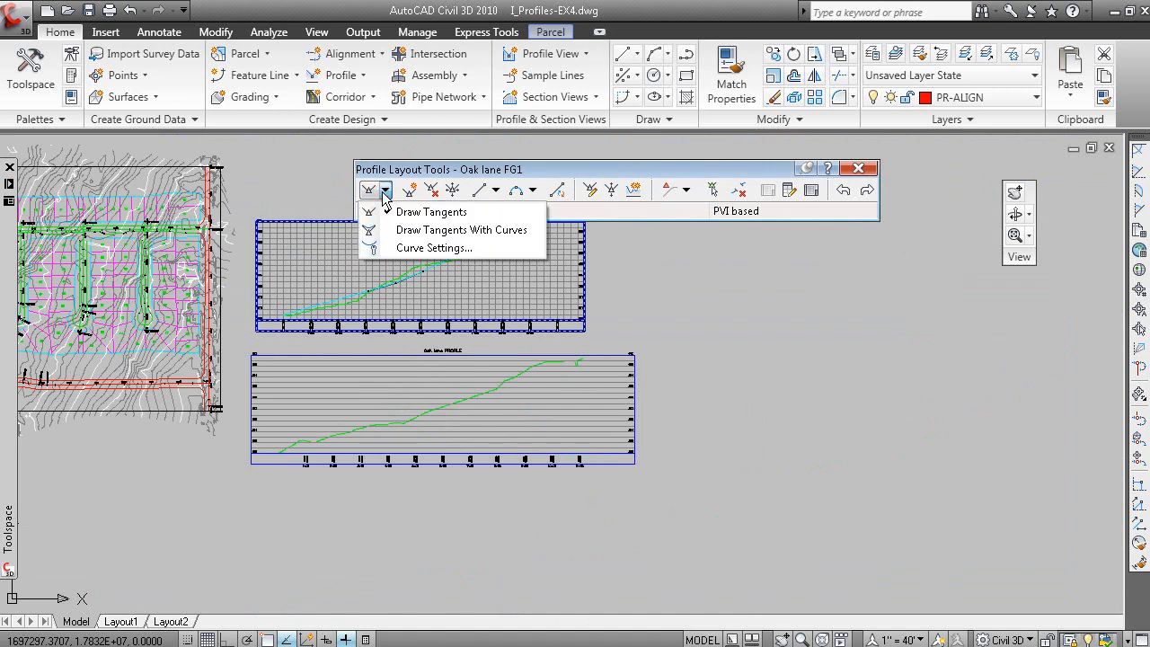
pyautogui.click(490, 232)
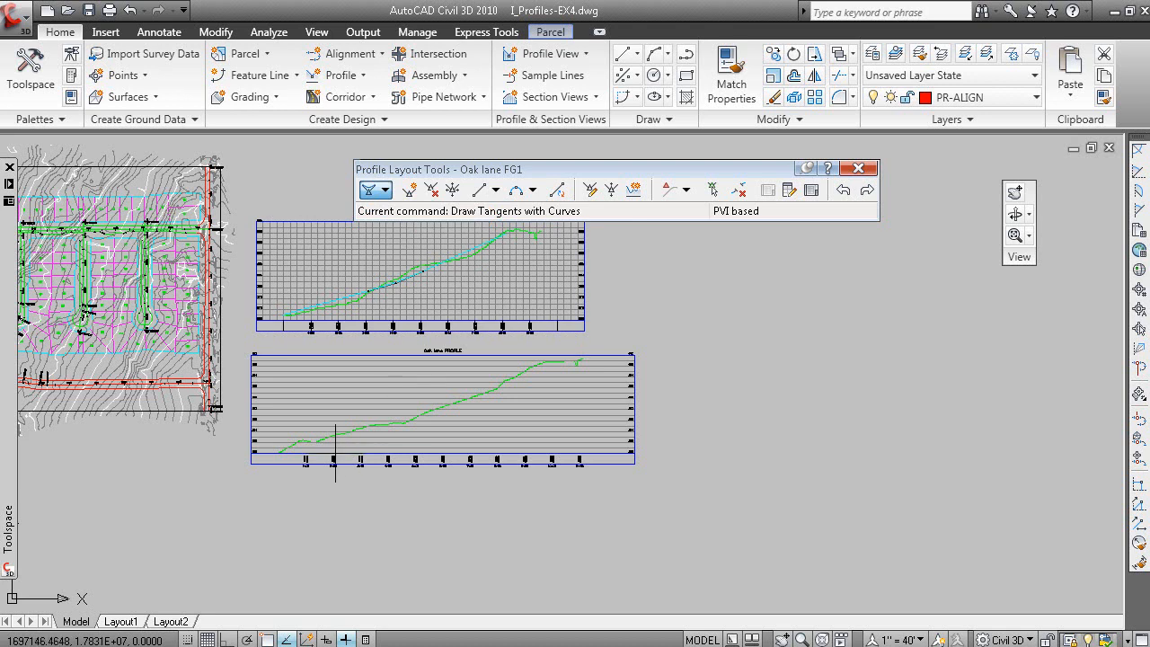
pyautogui.click(276, 455)
pyautogui.click(456, 414)
pyautogui.scroll(4, 441, 422)
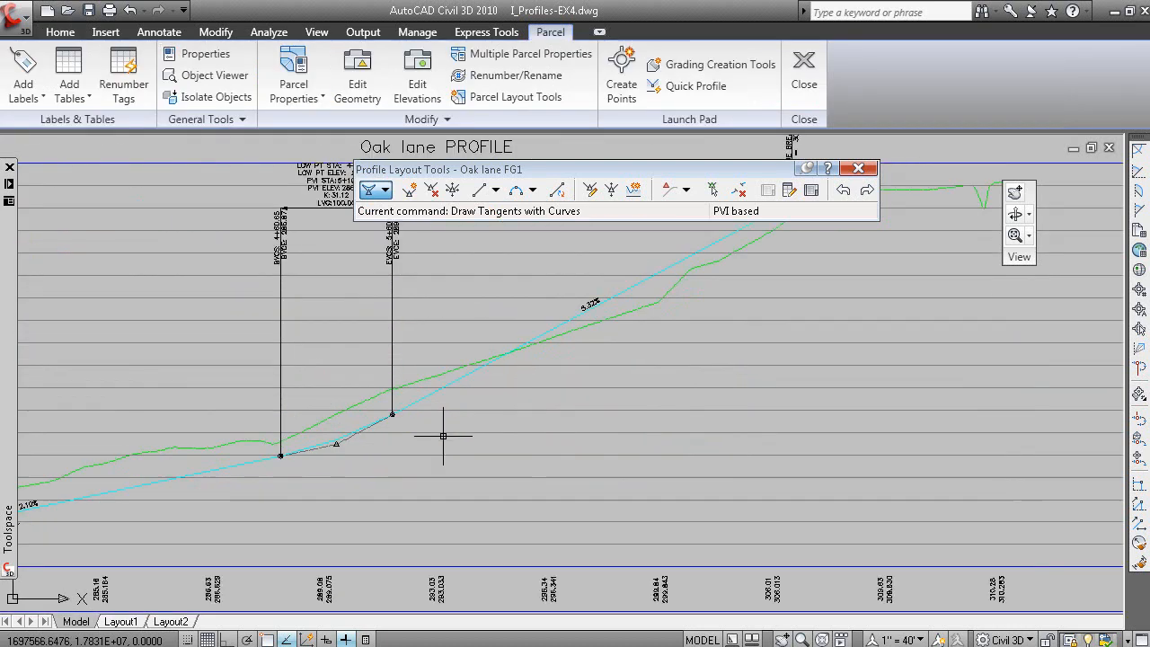
pyautogui.scroll(-6, 633, 536)
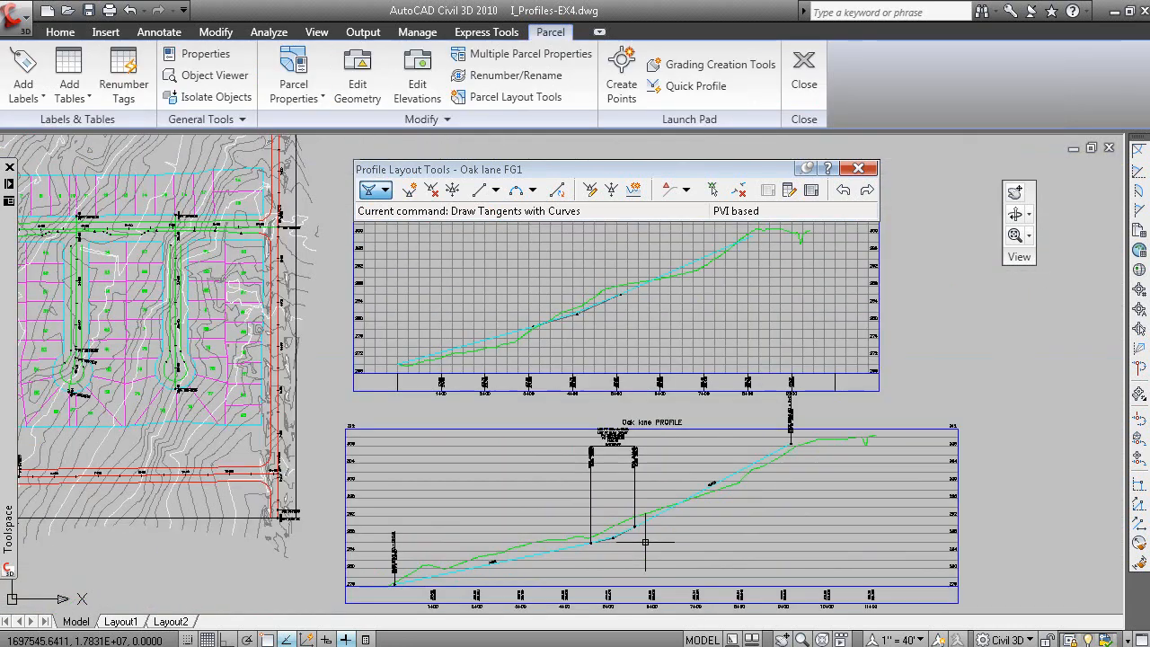
pyautogui.moveTo(695, 563); pyautogui.dragTo(679, 549, button='middle')
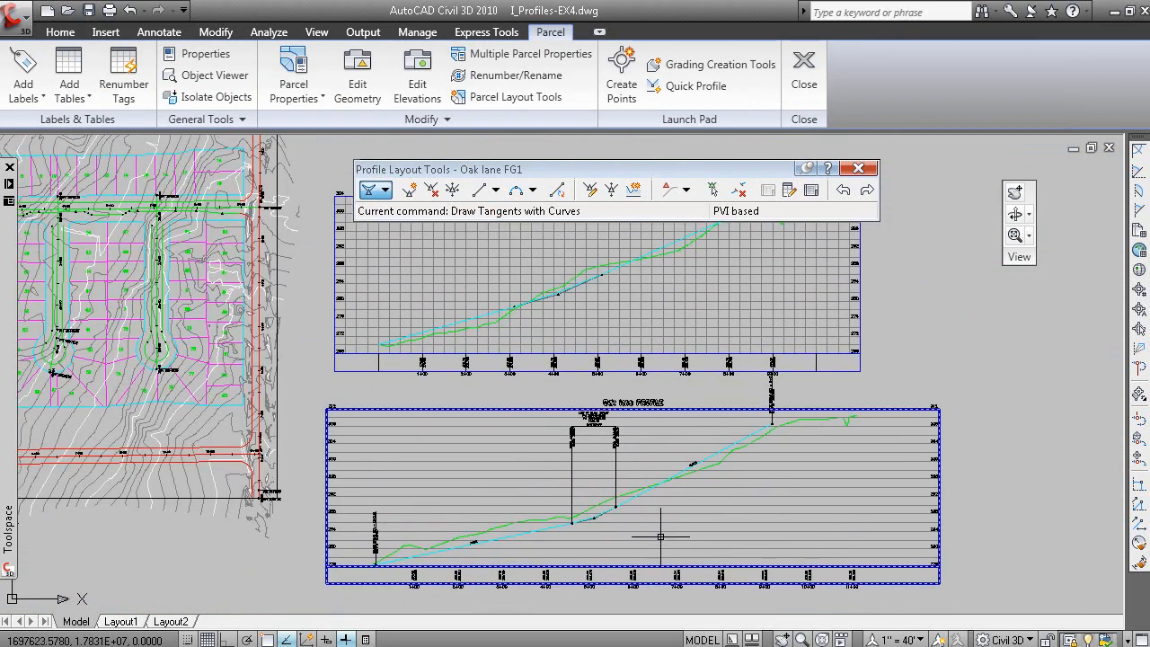
# - Close the Profile Layout Tools and select the Oak lane FG1 profile in Prospector
pyautogui.click(857, 168)
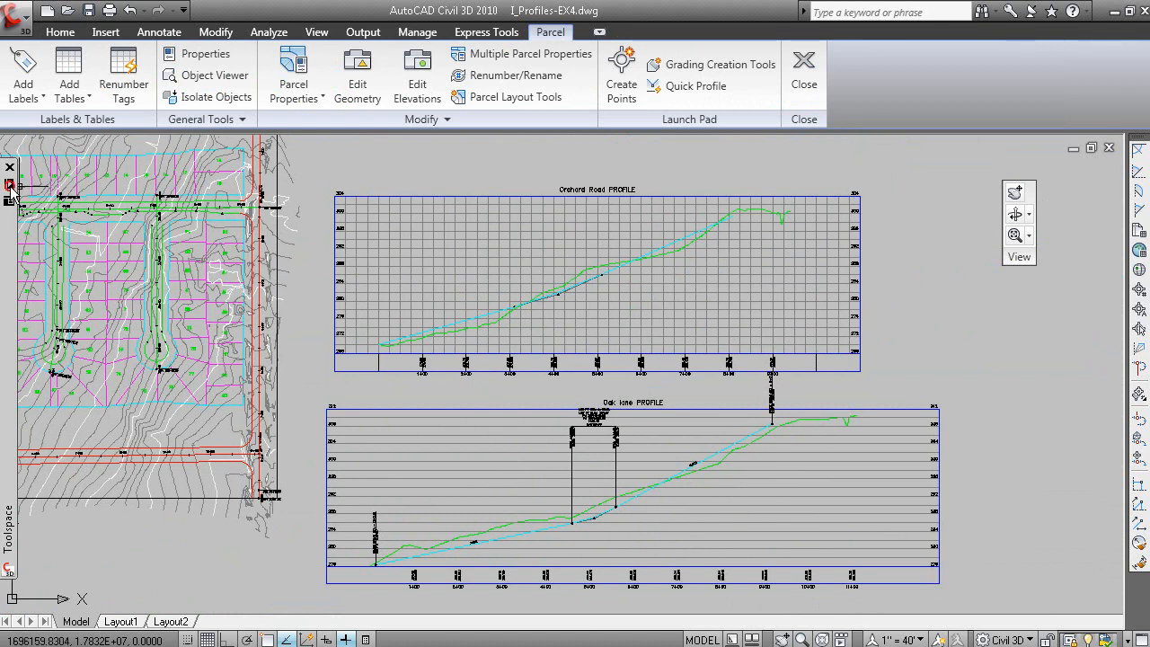
pyautogui.moveTo(11, 191)
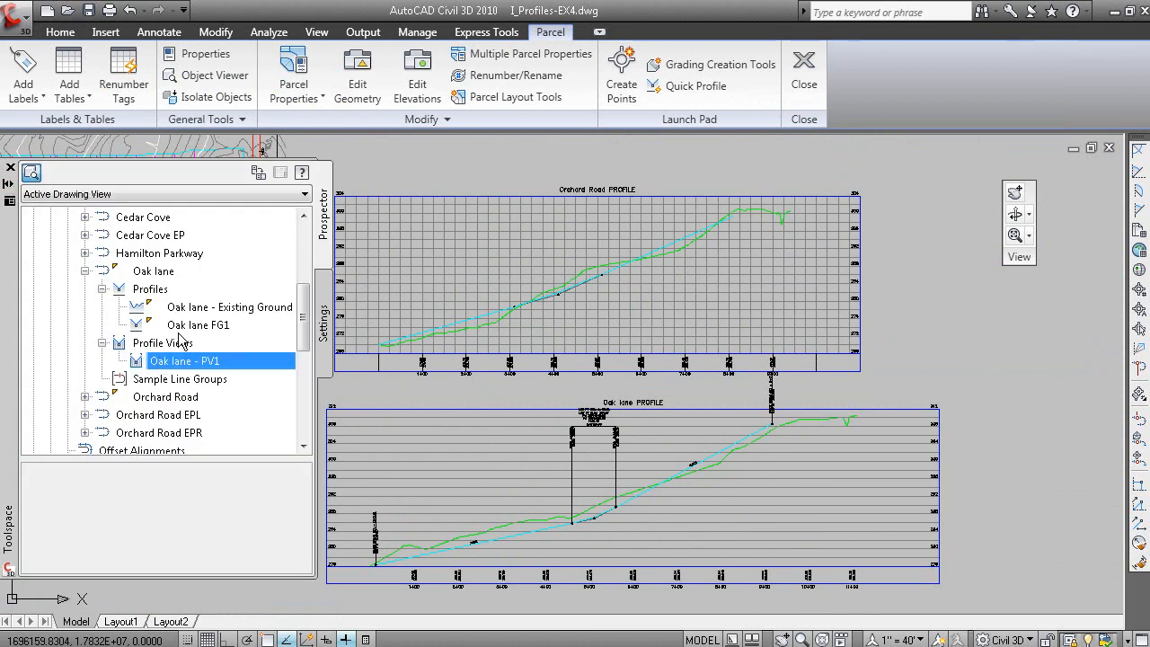
pyautogui.click(207, 329)
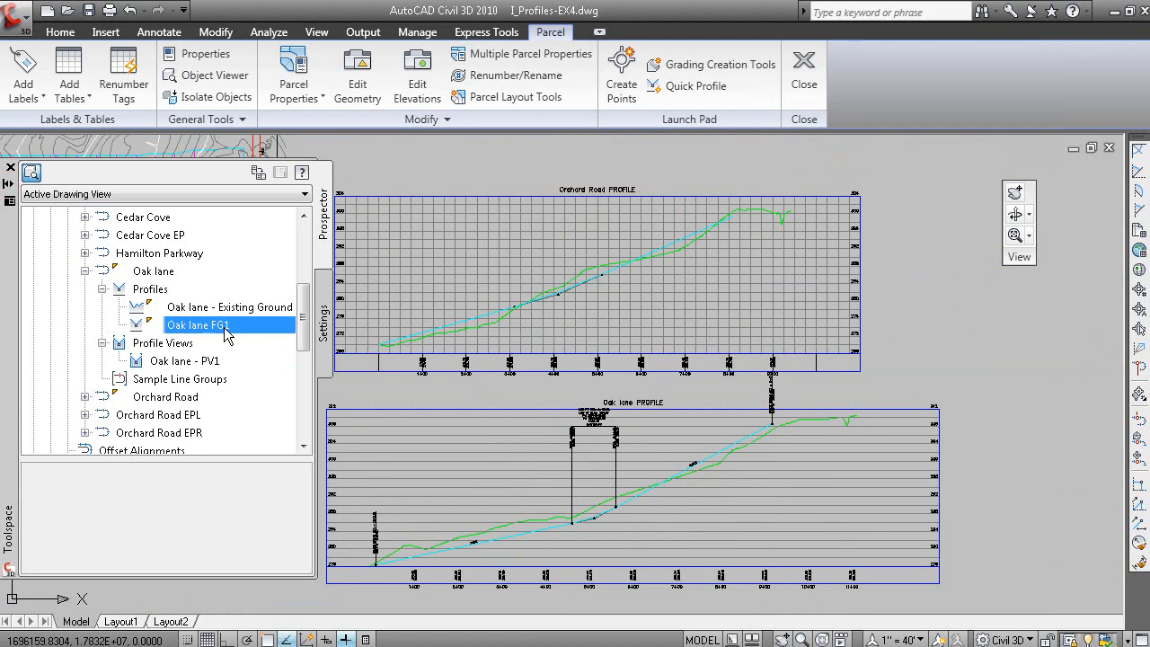
# - Switch to the PowerPoint slide show and advance through the EX2 layout profile slides to the Transparent Commands slide
pyautogui.hotkey('alt', 'Tab')
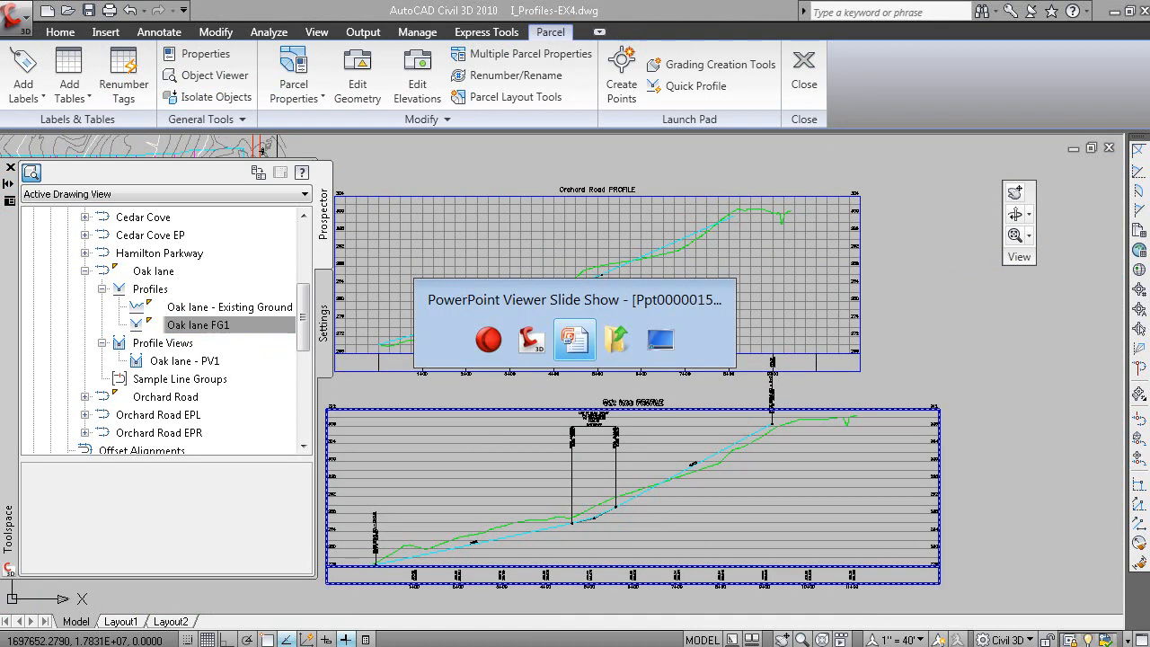
pyautogui.click(531, 474)
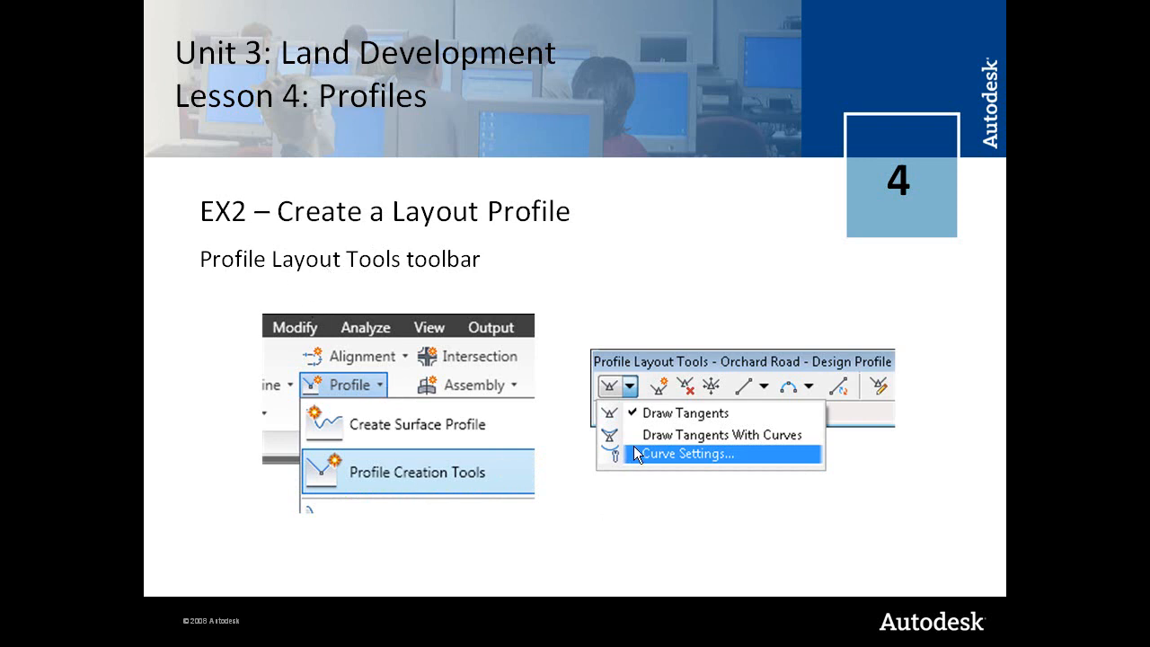
pyautogui.click(556, 431)
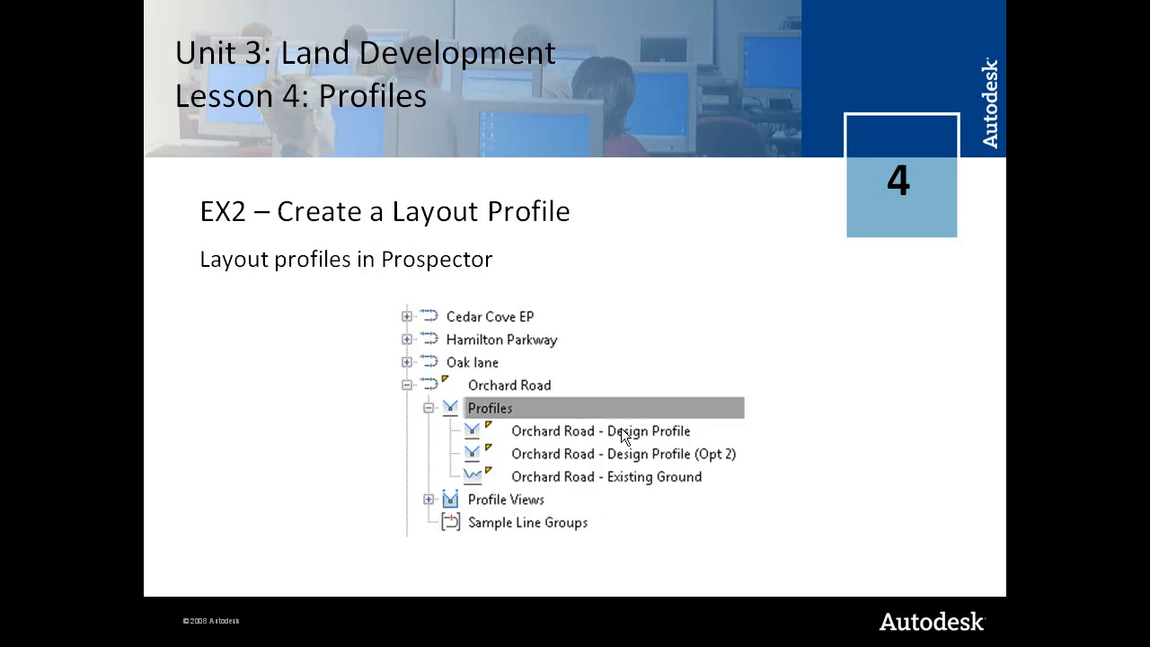
pyautogui.click(643, 482)
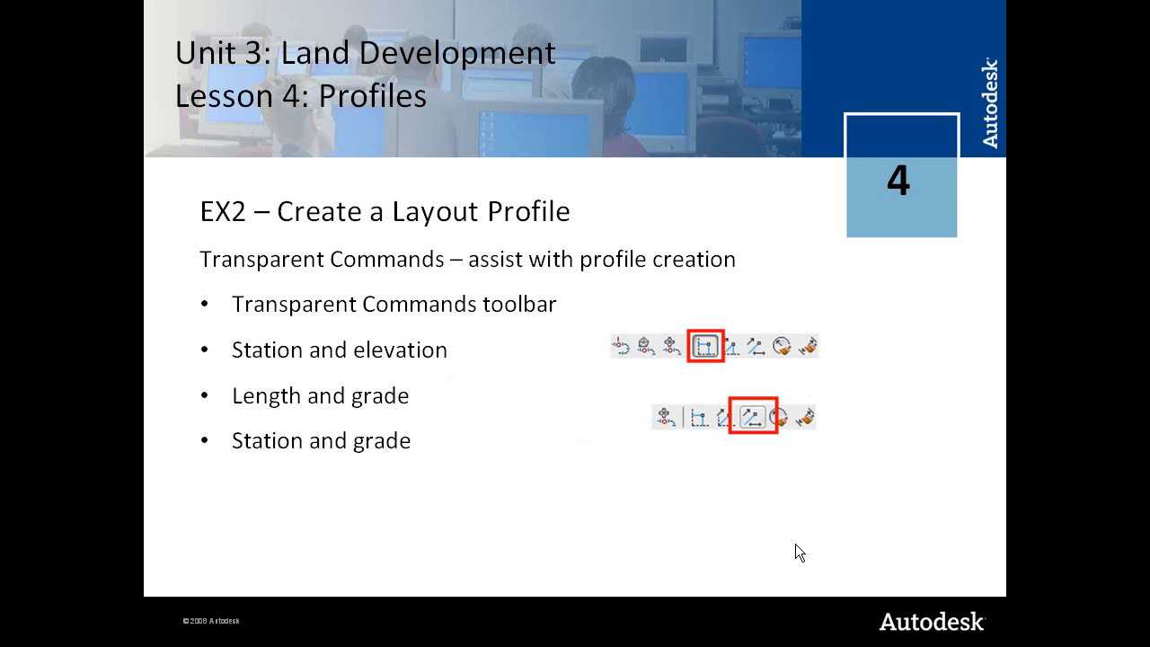
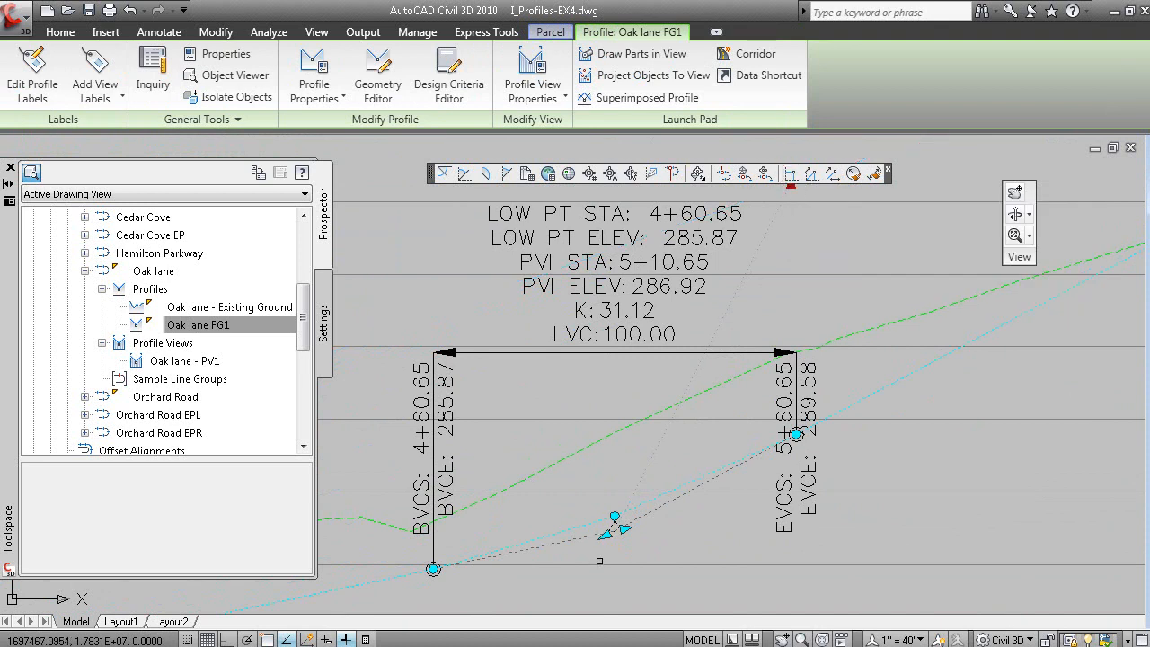
# - Move the Oak lane FG1 curve's PVI to station 518 and elevation 288.5 using the Profile Station Elevation command in the profile view
pyautogui.press('F2')
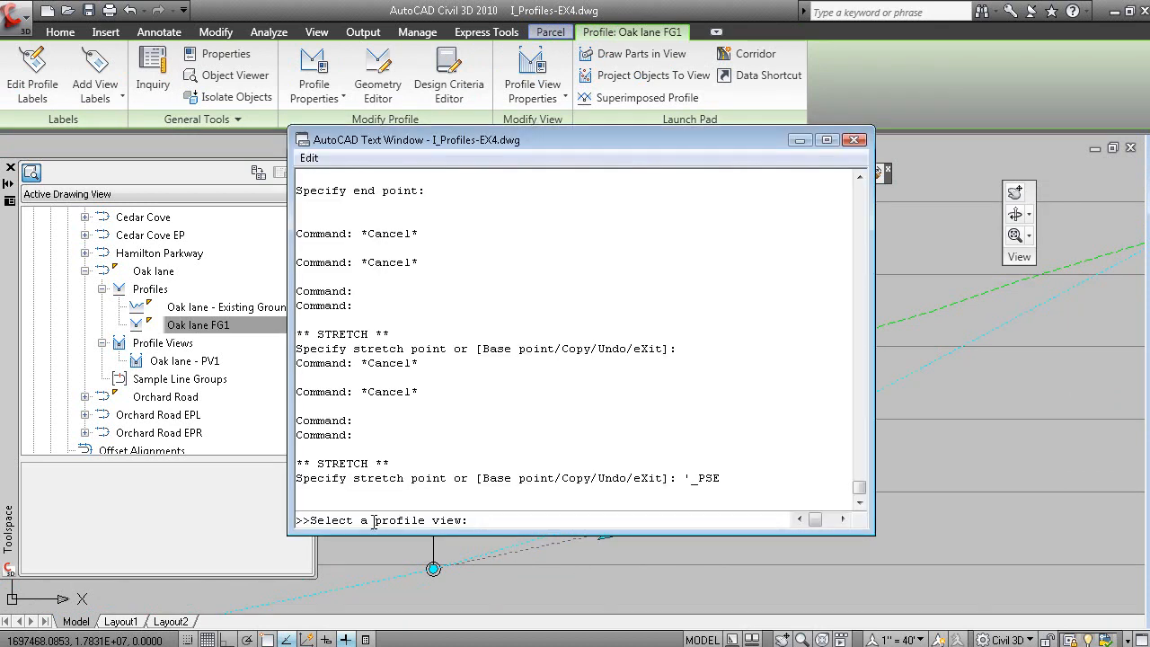
pyautogui.click(677, 565)
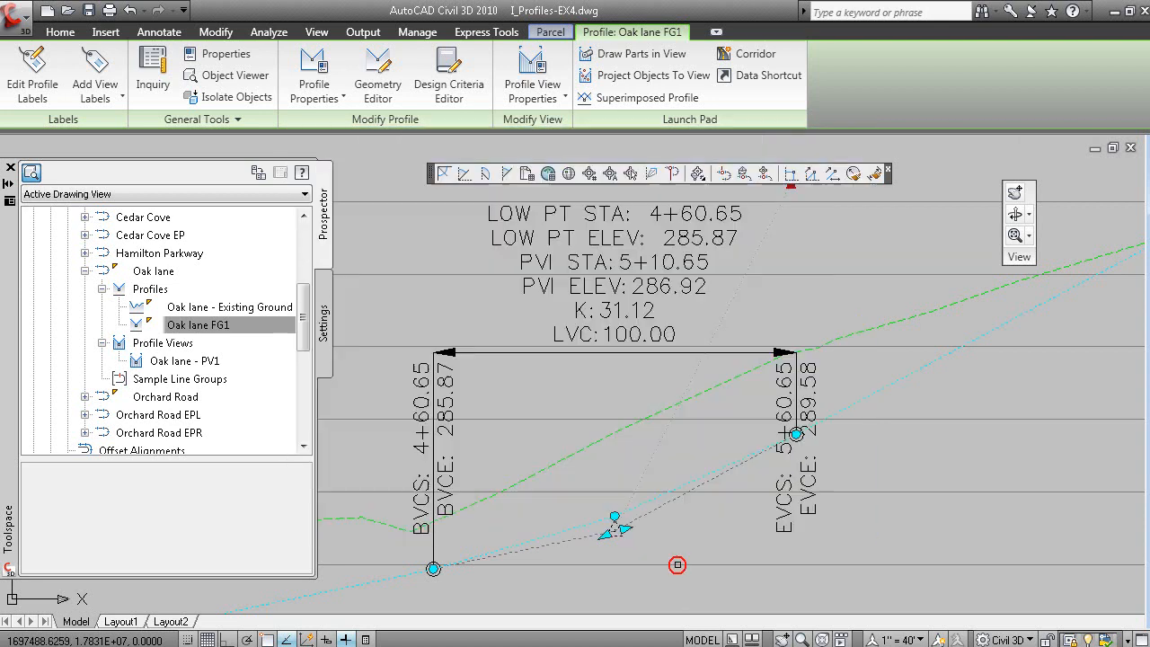
pyautogui.click(677, 565)
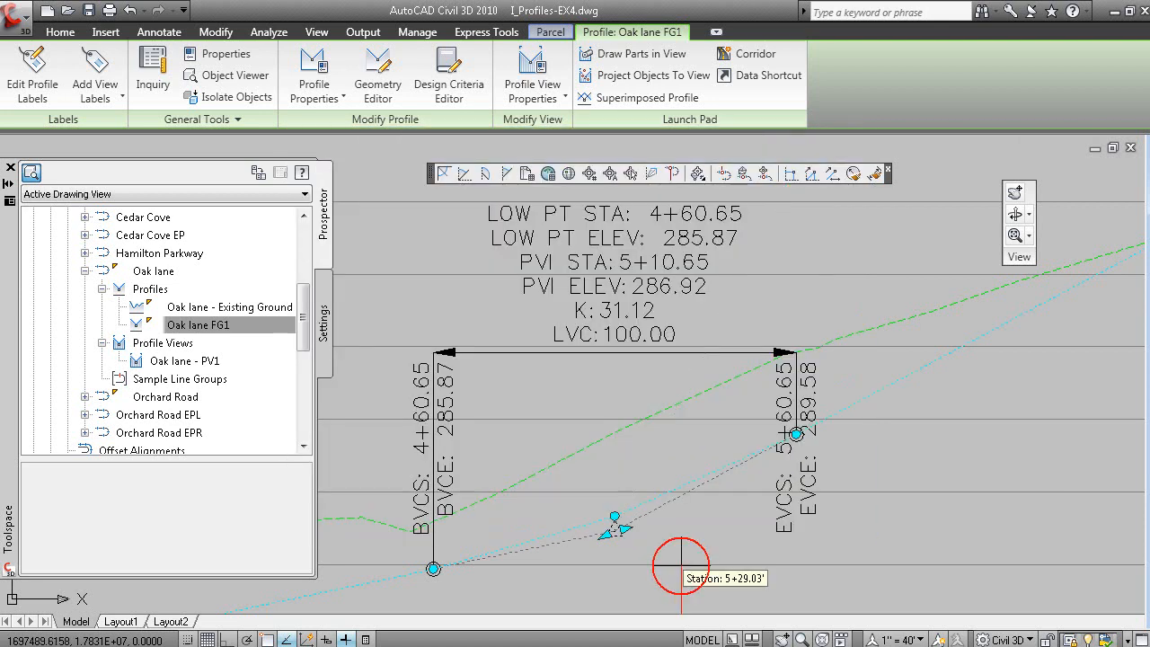
pyautogui.click(641, 478)
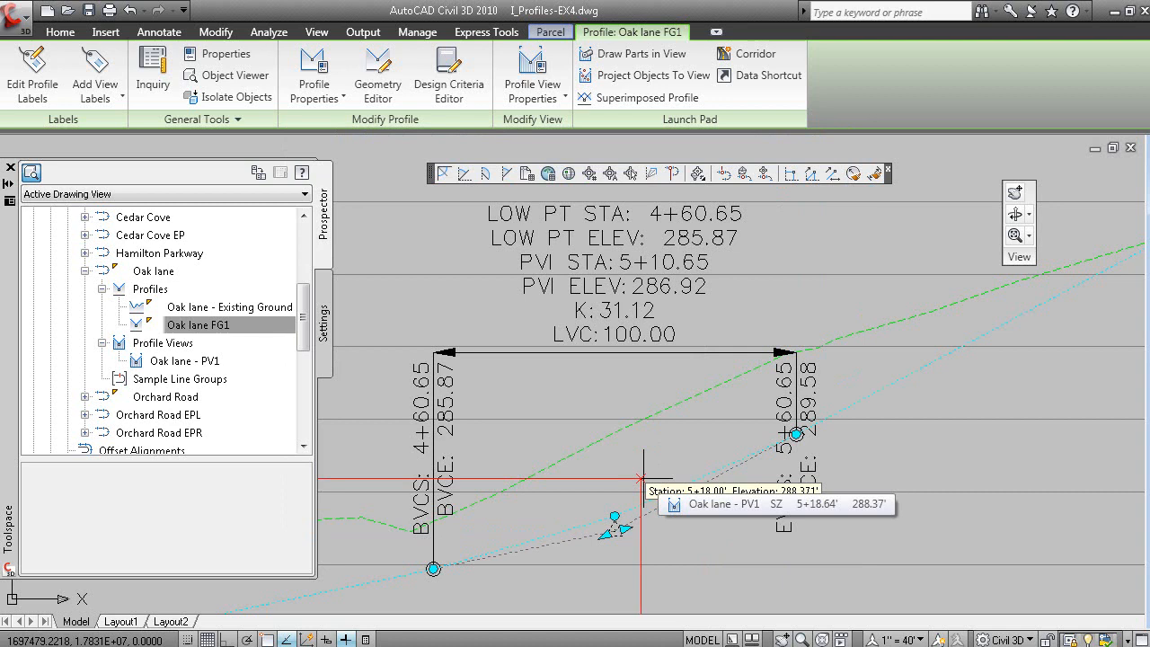
pyautogui.click(642, 477)
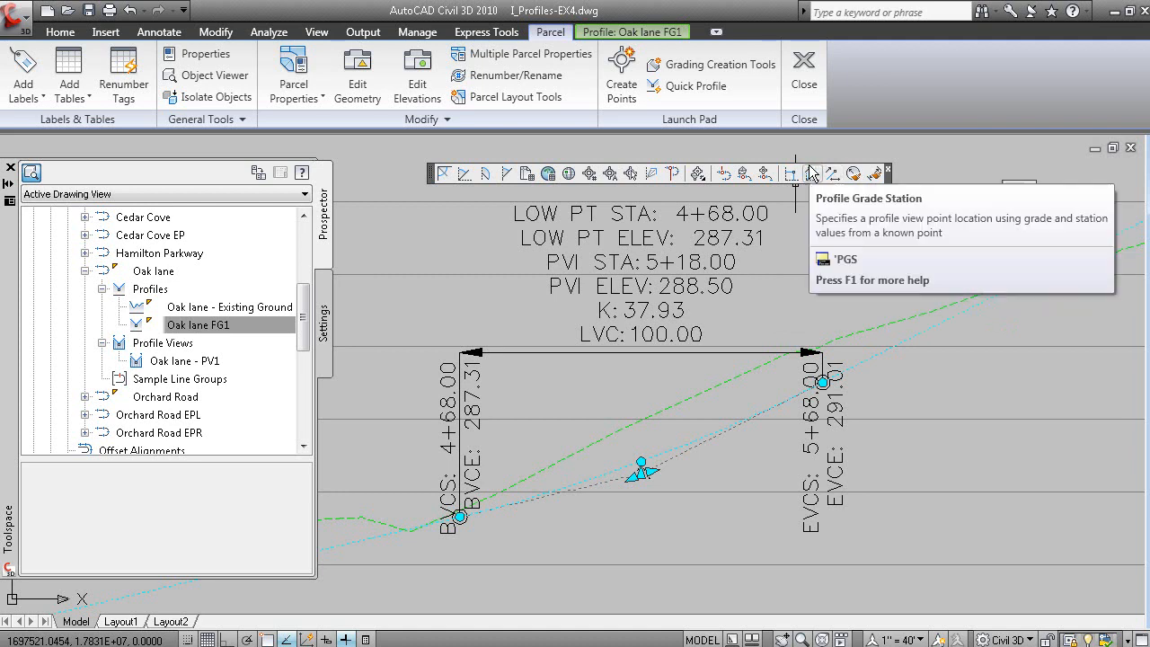
pyautogui.scroll(-3, 836, 293)
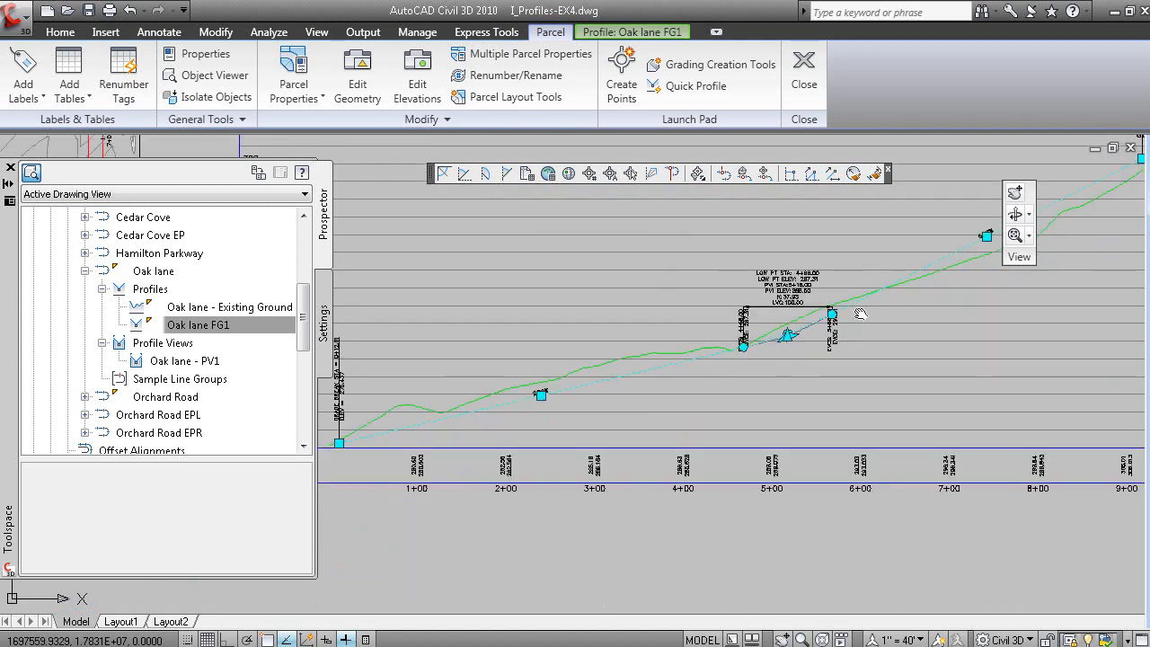
pyautogui.scroll(-2, 797, 314)
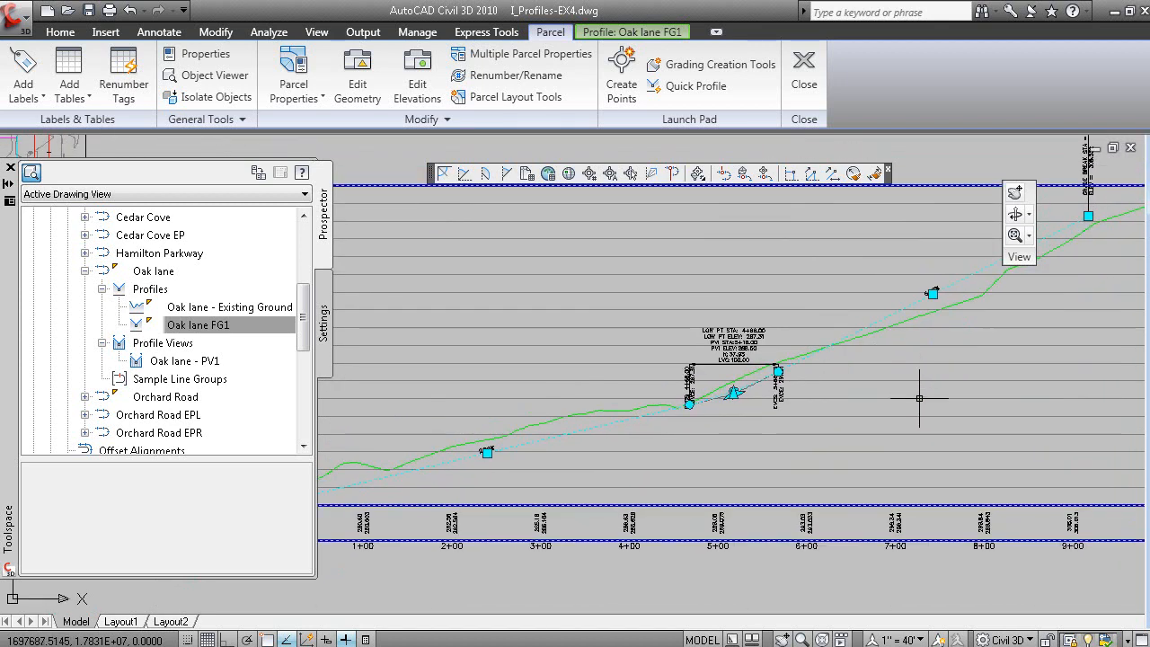
pyautogui.press('Escape')
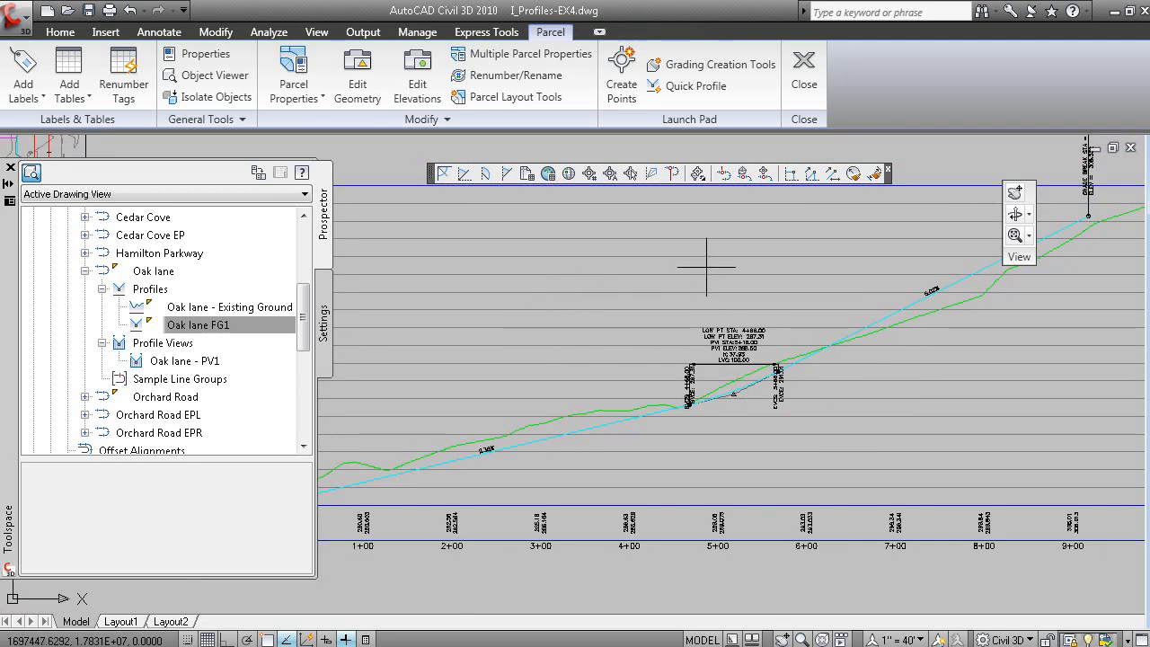
# - Try starting a line with the Profile Grade Length transparent command and check its prompt in the command history
pyautogui.write('l')
pyautogui.press('Return')
pyautogui.press('F2')
pyautogui.press('F2')
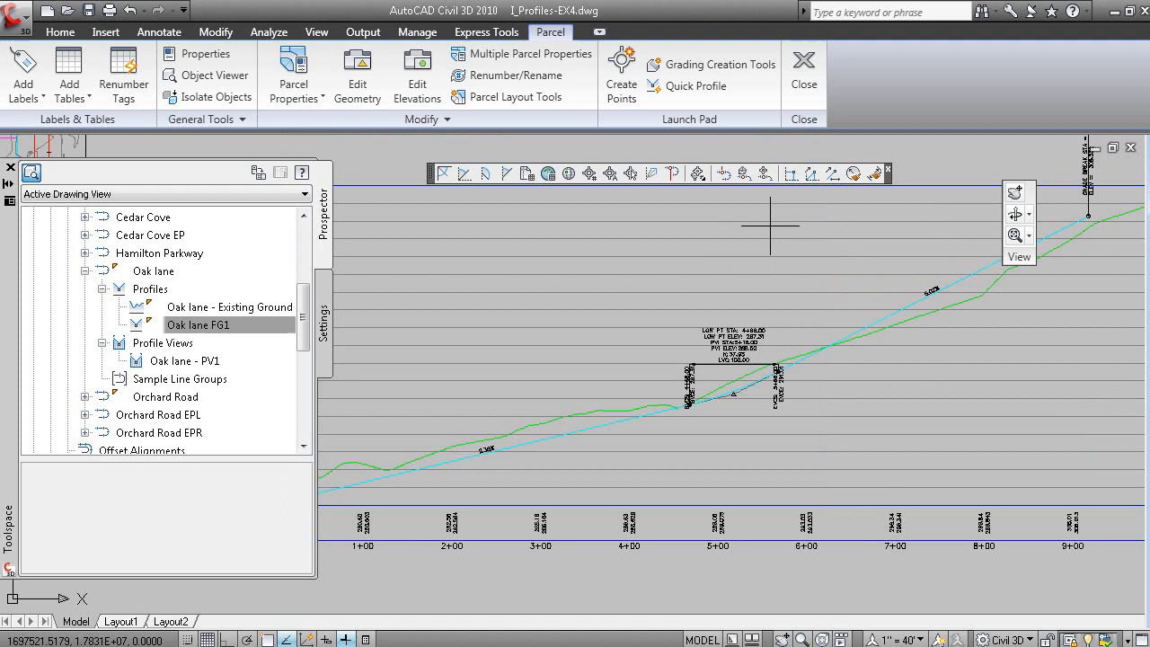
pyautogui.click(827, 174)
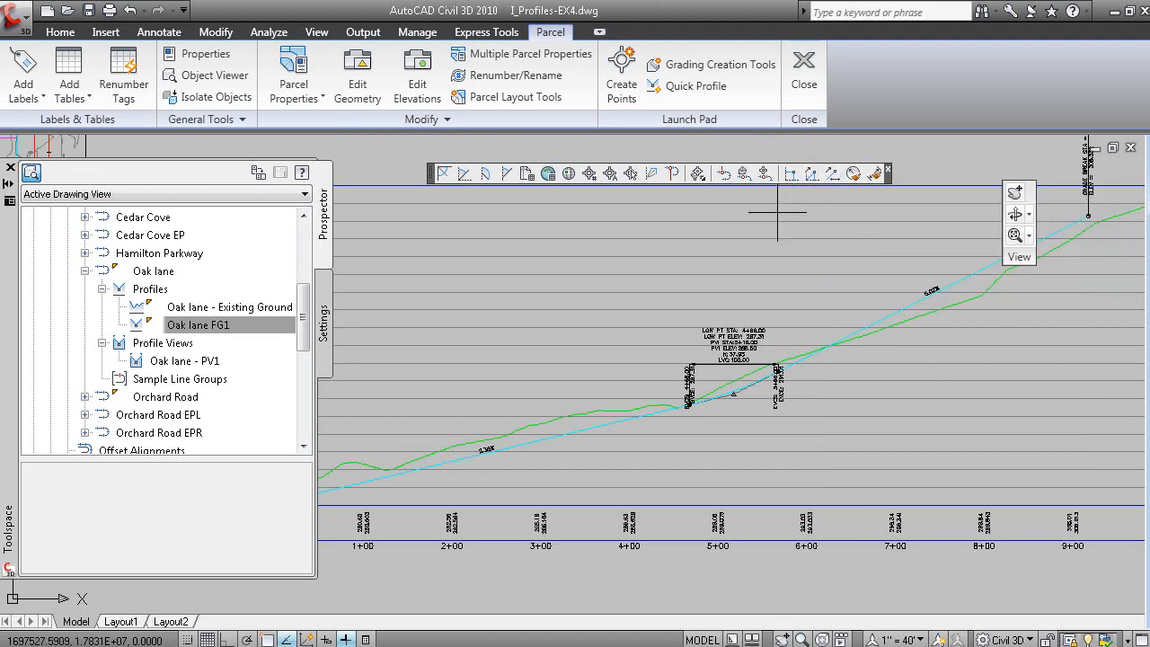
pyautogui.press('F2')
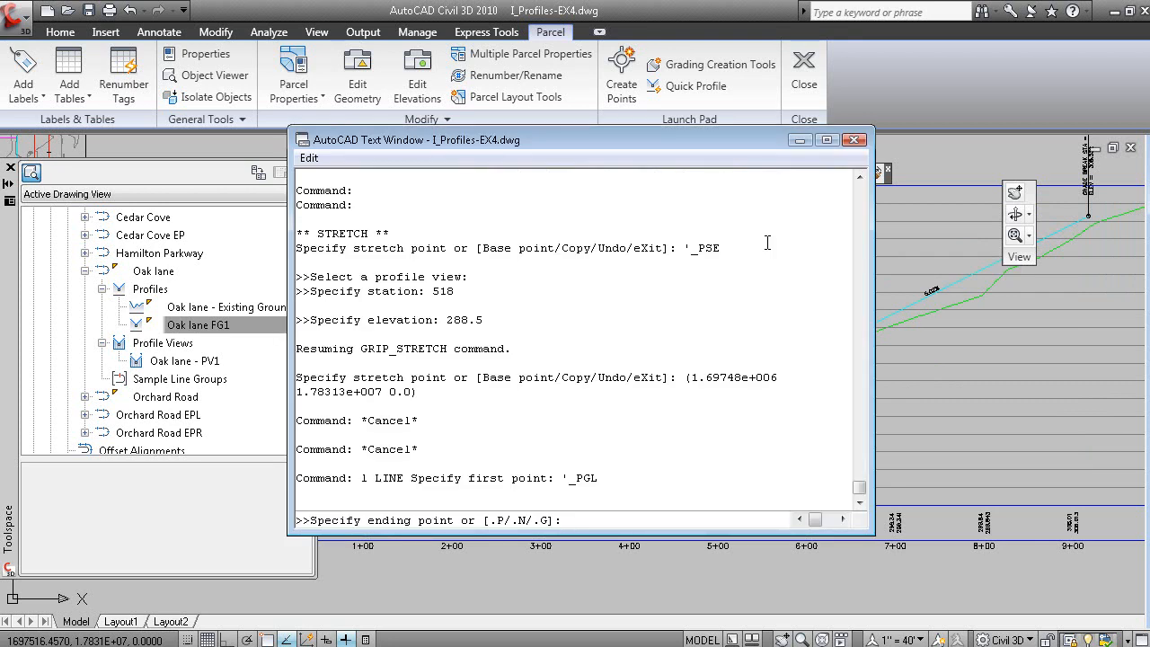
pyautogui.press('F2')
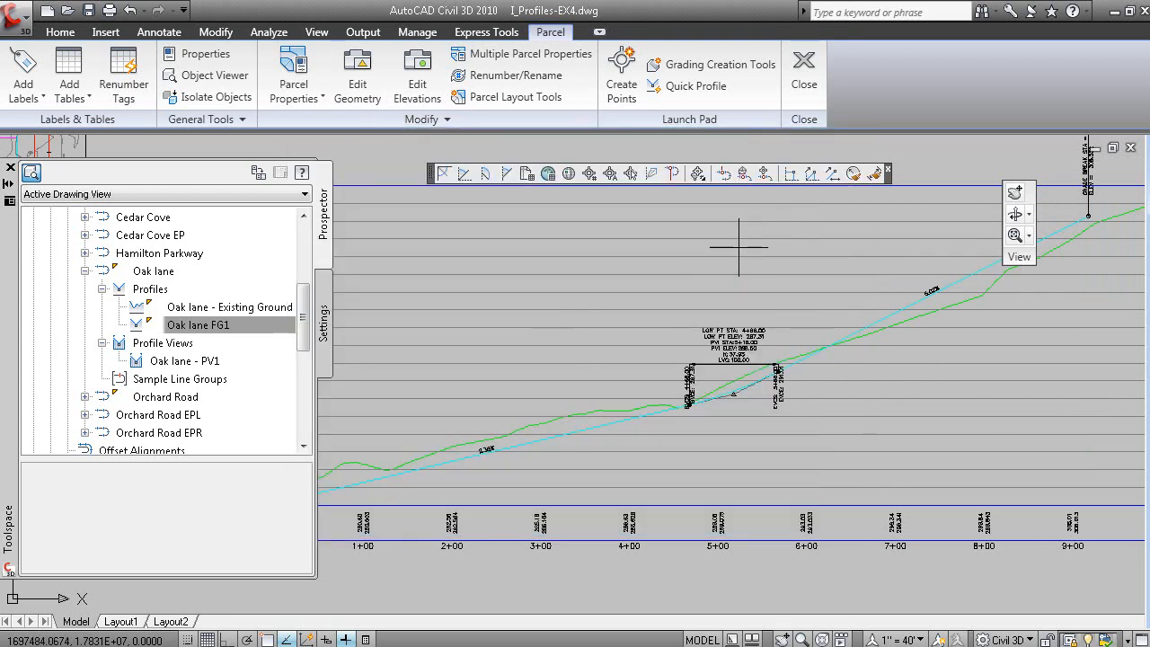
# - Switch to the PowerPoint slide show and advance through the EX3 Edit Profile Geometry slides to the numbered grip descriptions
pyautogui.moveTo(670, 280)
pyautogui.hotkey('alt', 'Tab')
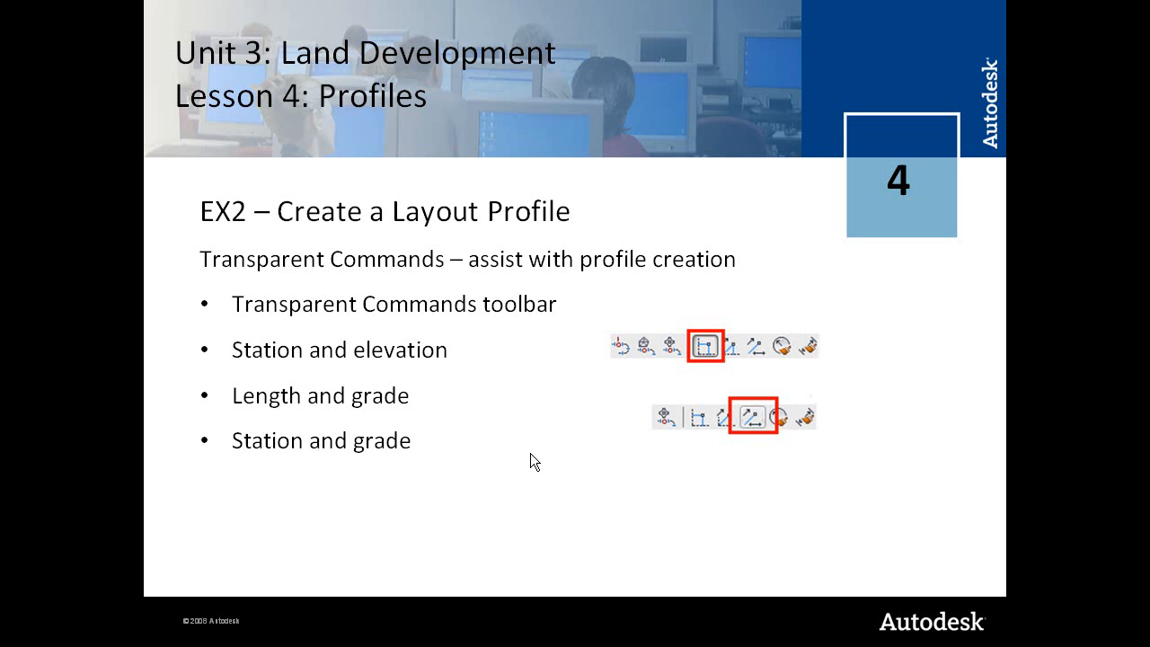
pyautogui.click(531, 453)
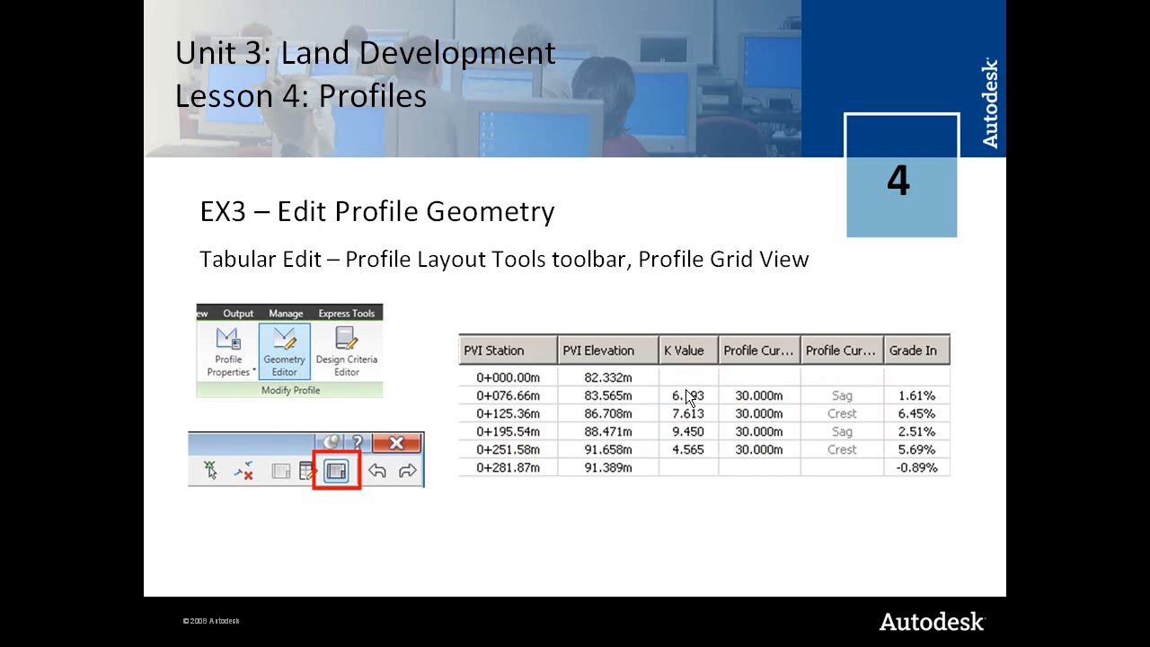
pyautogui.click(492, 381)
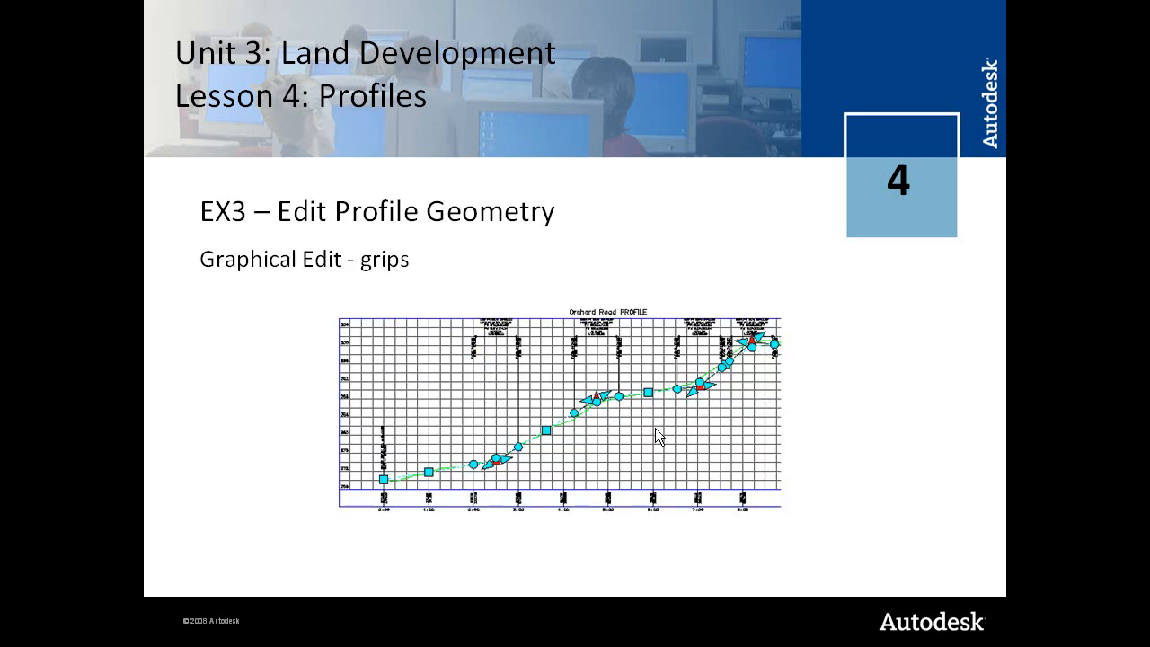
pyautogui.click(576, 449)
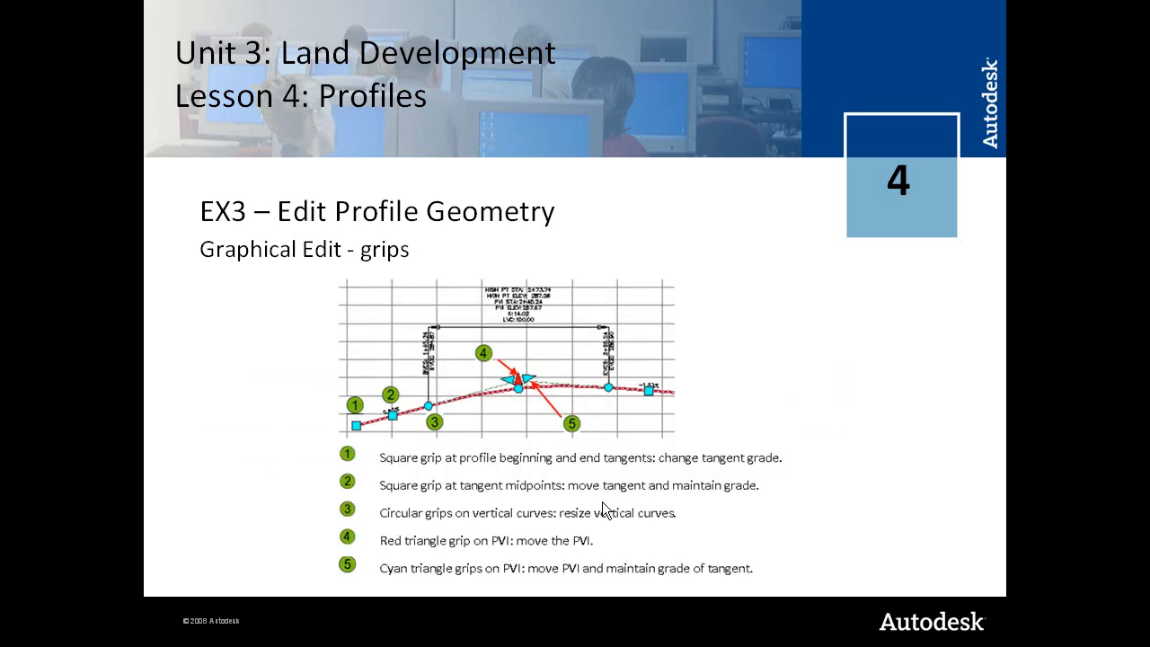
# - Switch to AutoCAD Civil 3D and open the Profile Grid View for Oak lane FG1, placing its table clear of the profile
pyautogui.hotkey('alt', 'Tab')
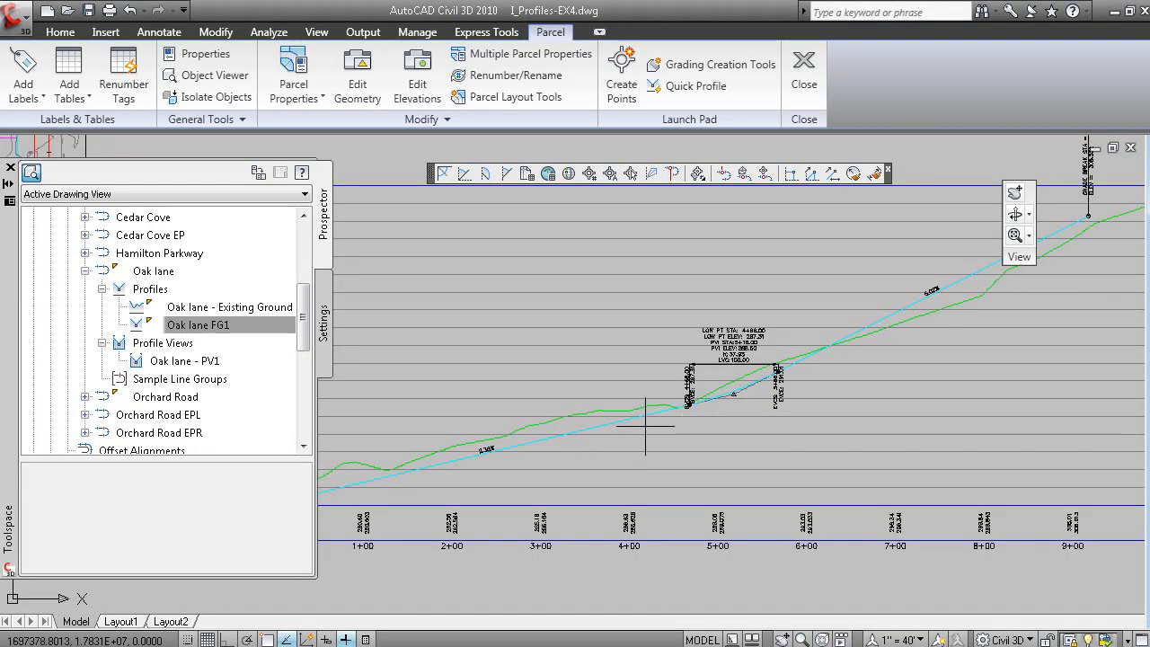
pyautogui.click(595, 429)
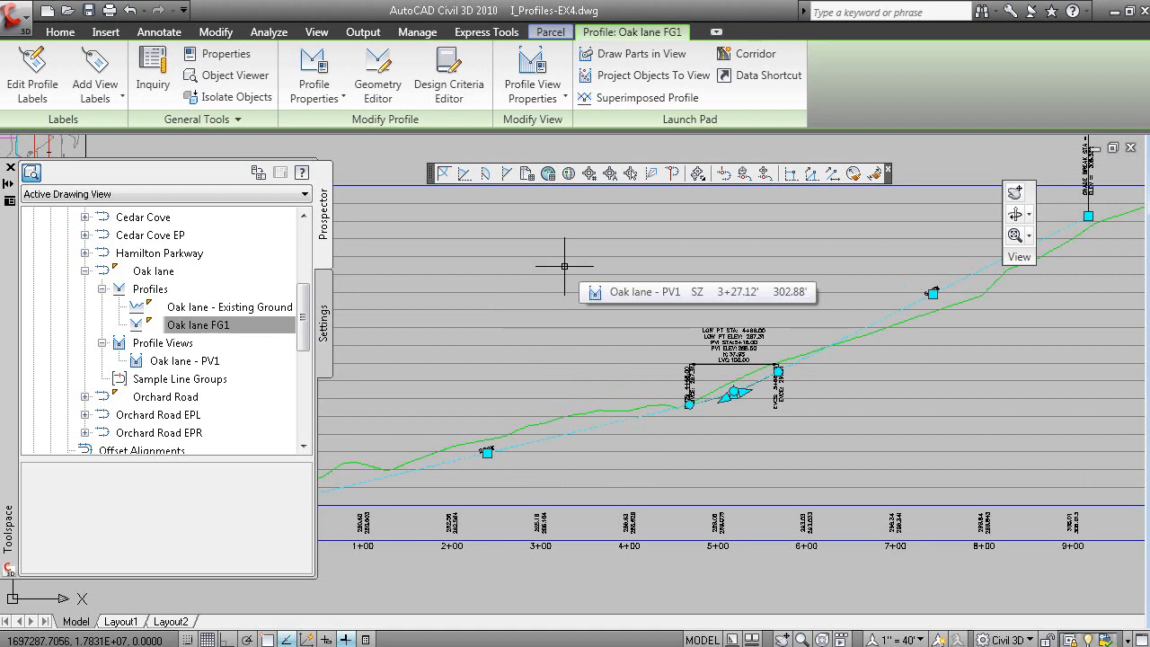
pyautogui.rightClick(486, 248)
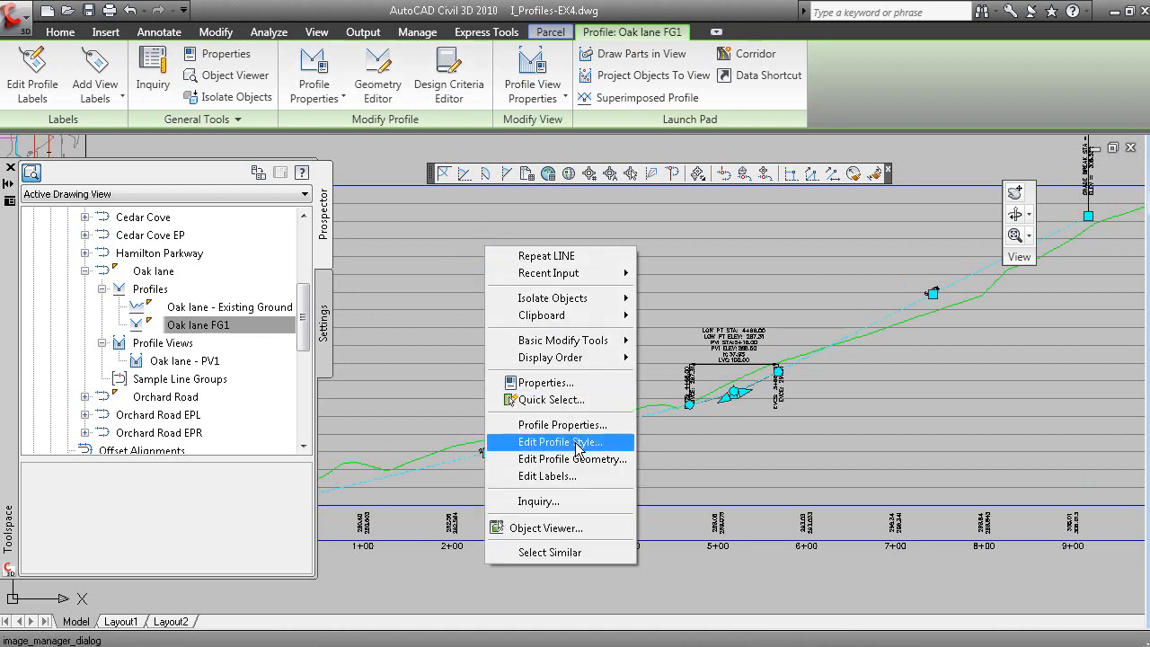
pyautogui.click(376, 73)
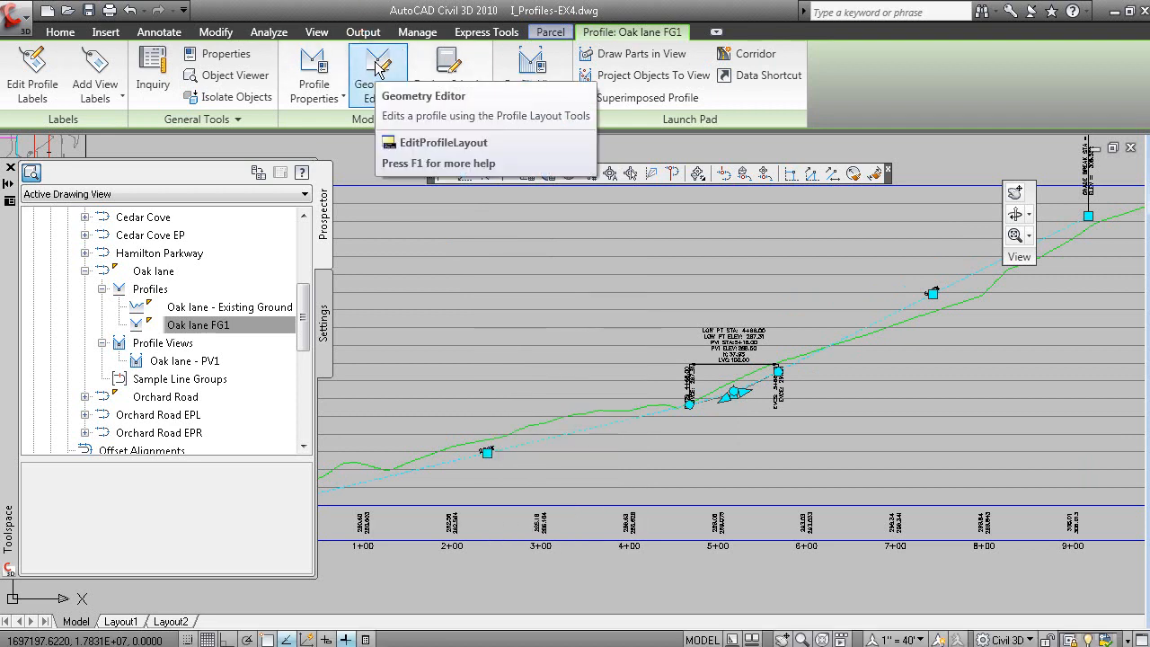
pyautogui.click(375, 70)
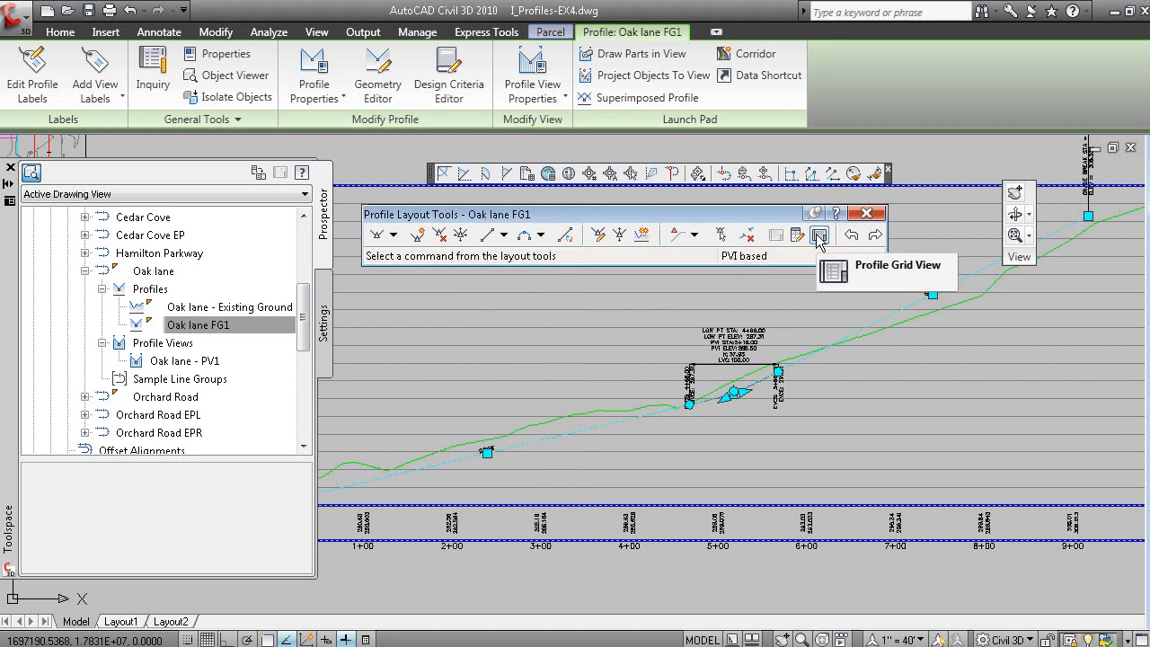
pyautogui.click(818, 236)
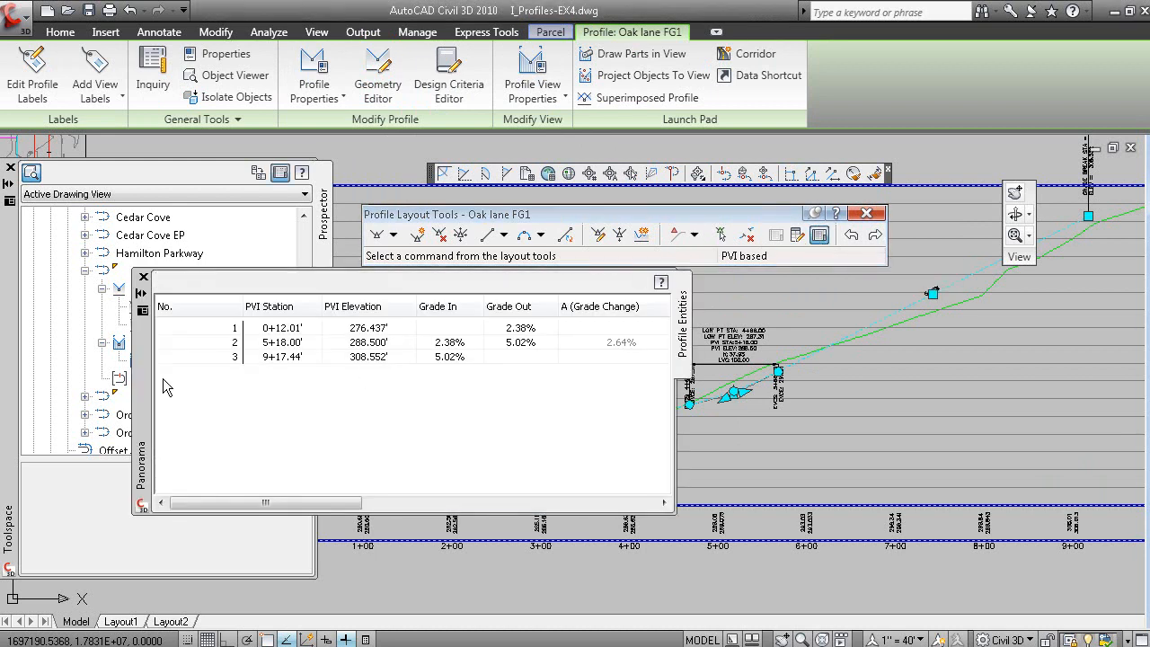
pyautogui.moveTo(148, 391); pyautogui.dragTo(577, 180)
# - Set the Grade In of PVI 2 to 2.5%
pyautogui.scroll(4, 597, 501)
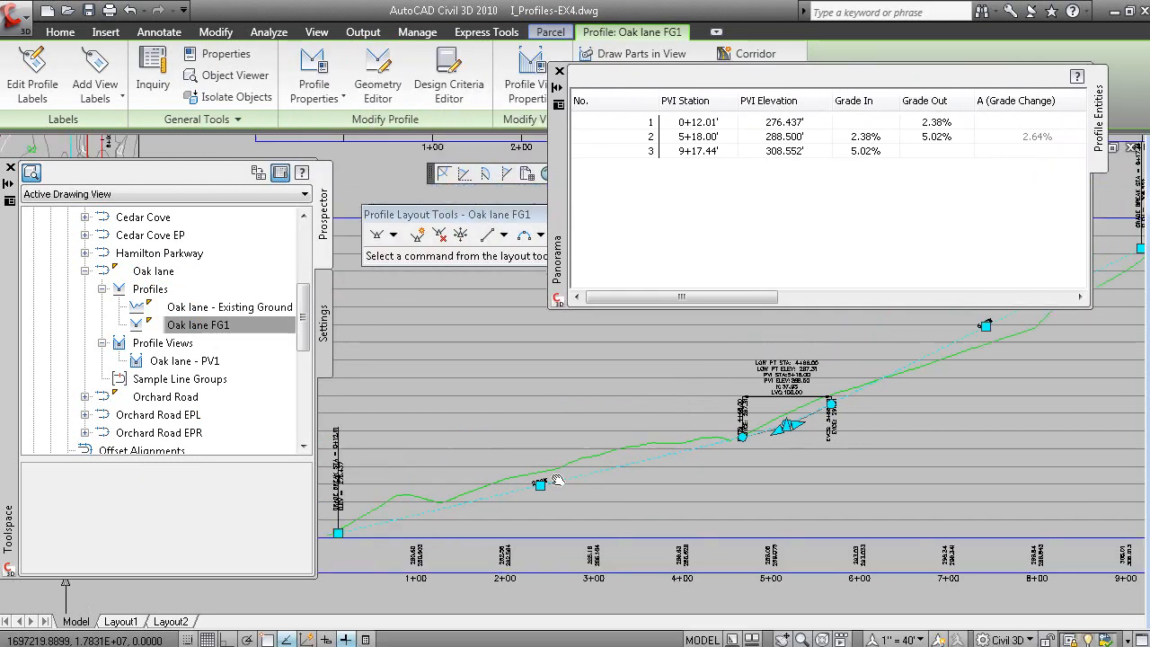
pyautogui.scroll(2, 596, 502)
pyautogui.moveTo(596, 502); pyautogui.dragTo(738, 503, button='middle')
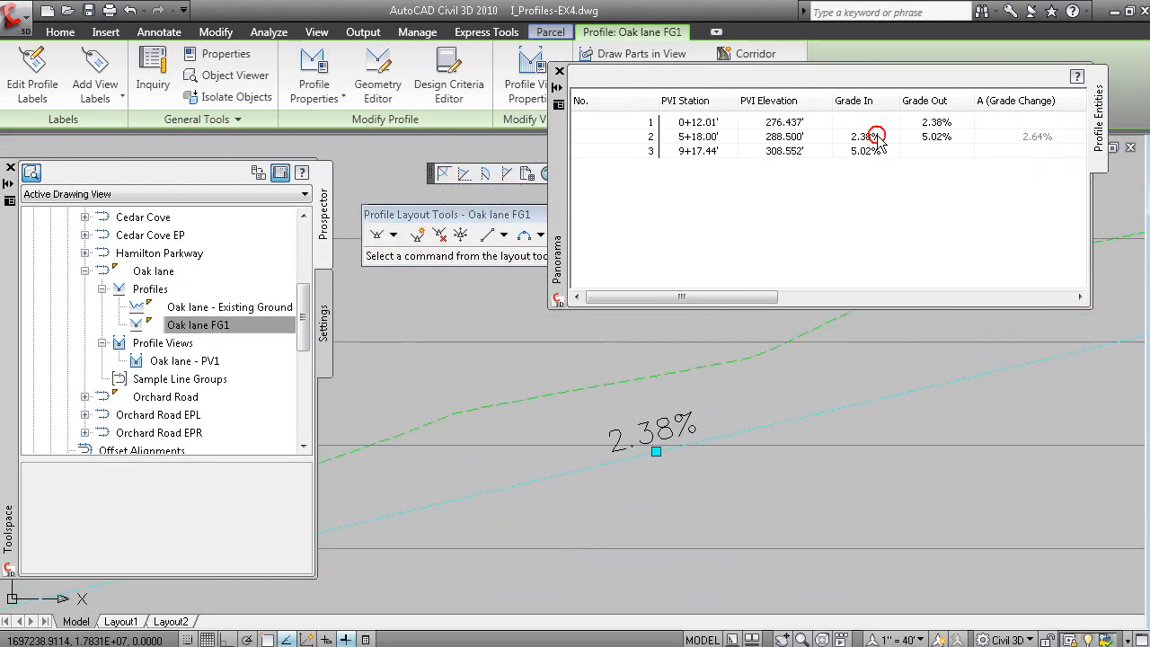
pyautogui.click(876, 137)
pyautogui.click(879, 137)
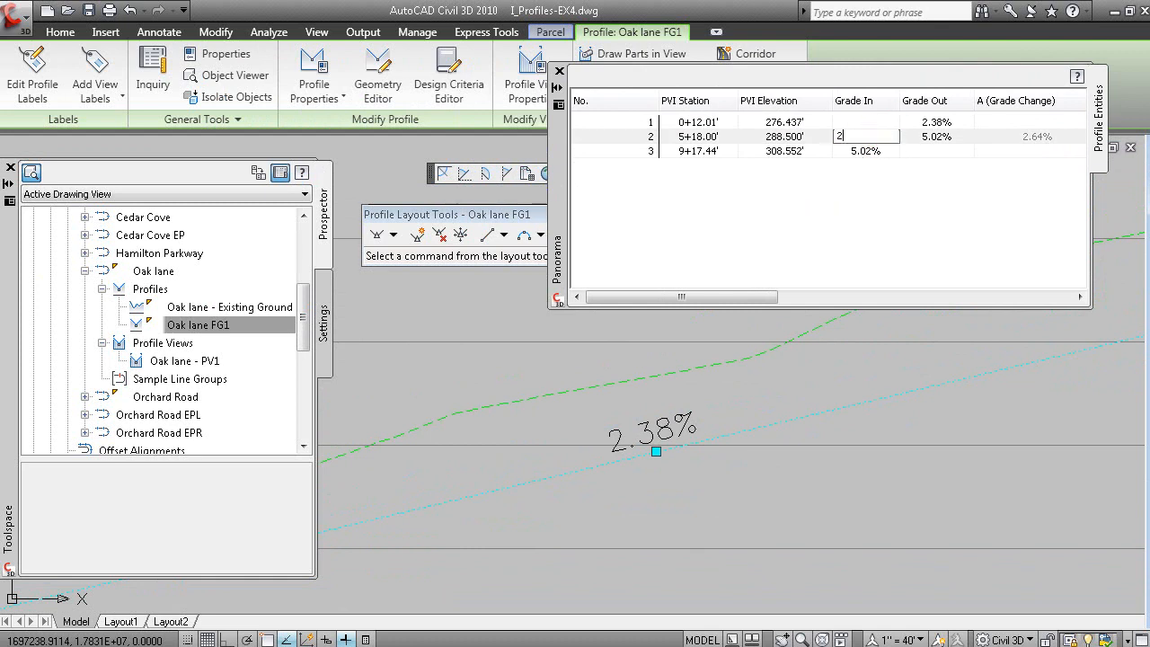
pyautogui.write('2.5')
pyautogui.press('Return')
# - Set the station of PVI 1 at the profile's start to 0+15
pyautogui.scroll(-3, 662, 411)
pyautogui.moveTo(691, 414); pyautogui.dragTo(713, 576, button='middle')
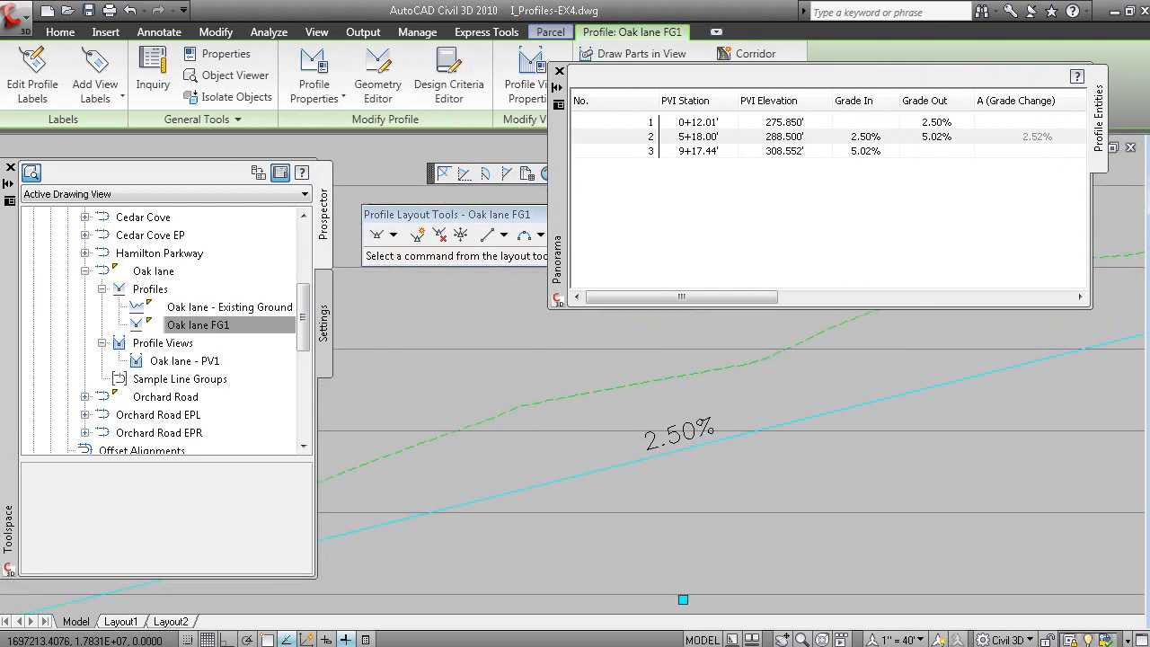
pyautogui.scroll(-2, 712, 576)
pyautogui.scroll(4, 691, 524)
pyautogui.moveTo(629, 490); pyautogui.dragTo(579, 575, button='middle')
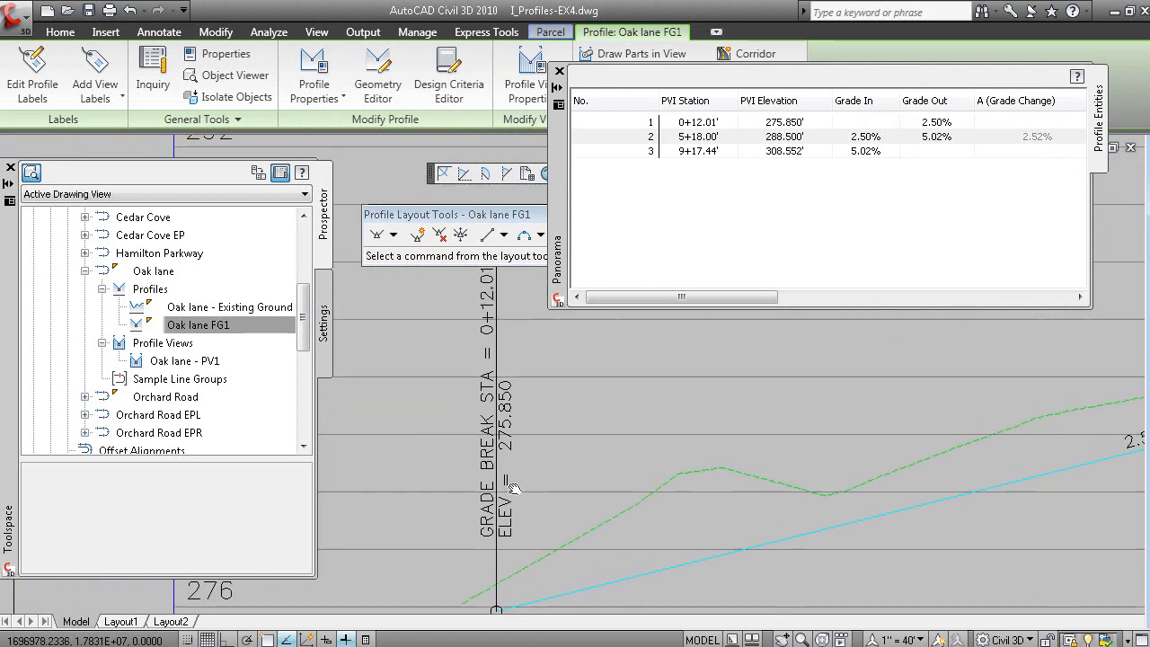
pyautogui.moveTo(508, 415); pyautogui.dragTo(512, 446, button='middle')
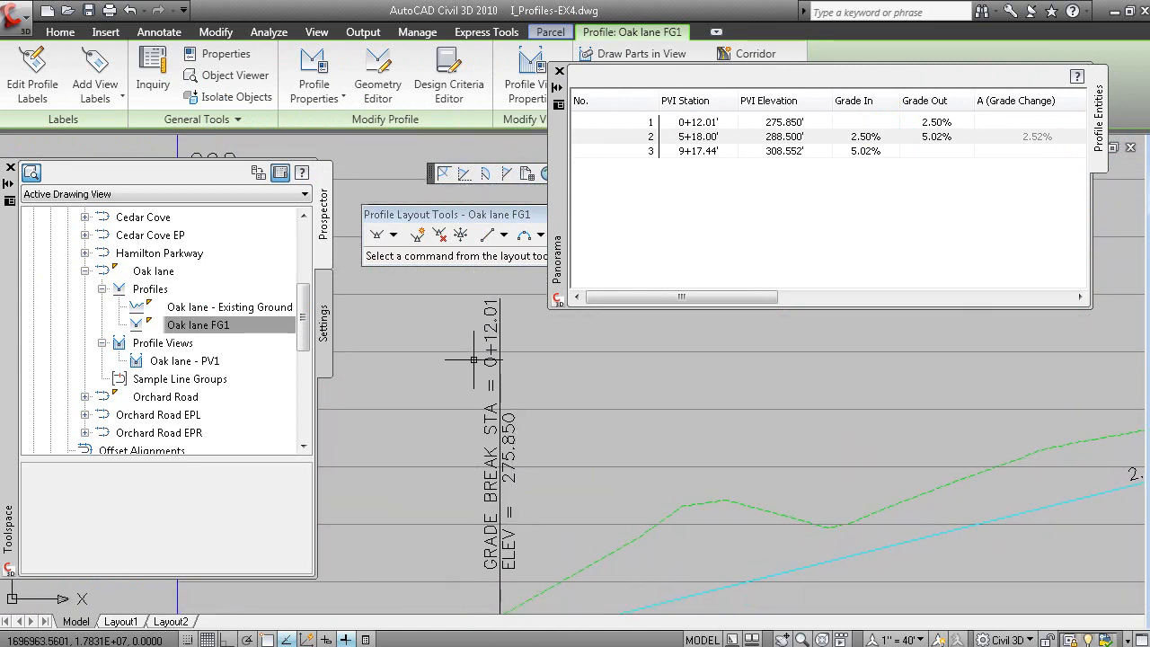
pyautogui.doubleClick(716, 122)
pyautogui.write('0+15')
pyautogui.press('Return')
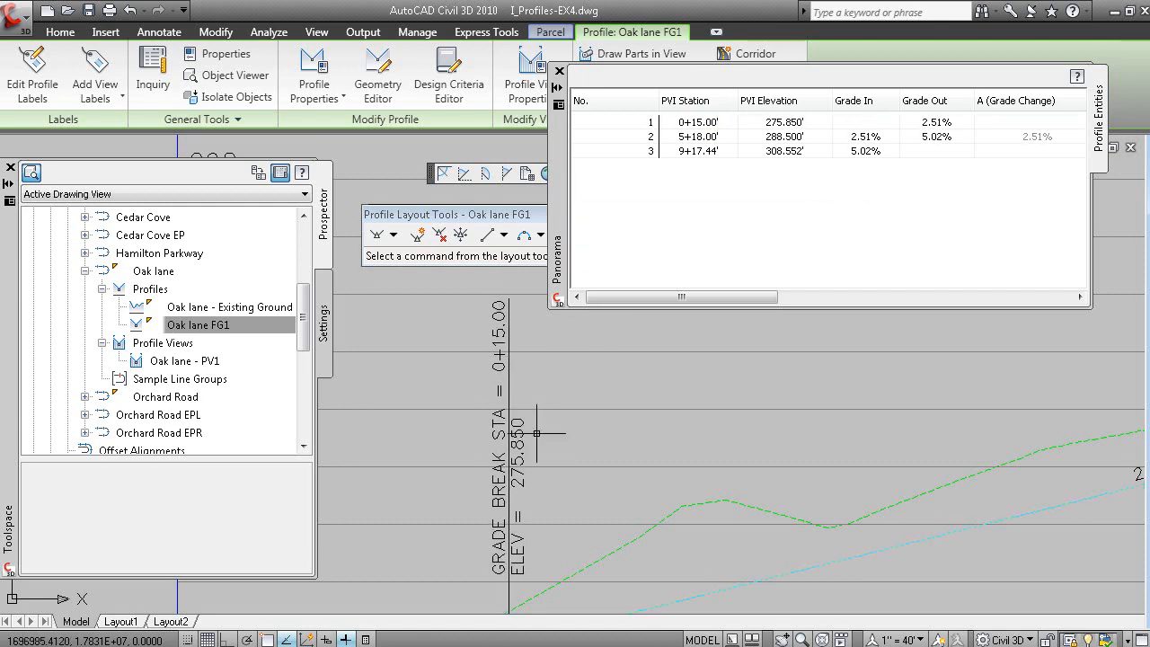
# - Set the station of PVI 1 to 0+30
pyautogui.doubleClick(707, 122)
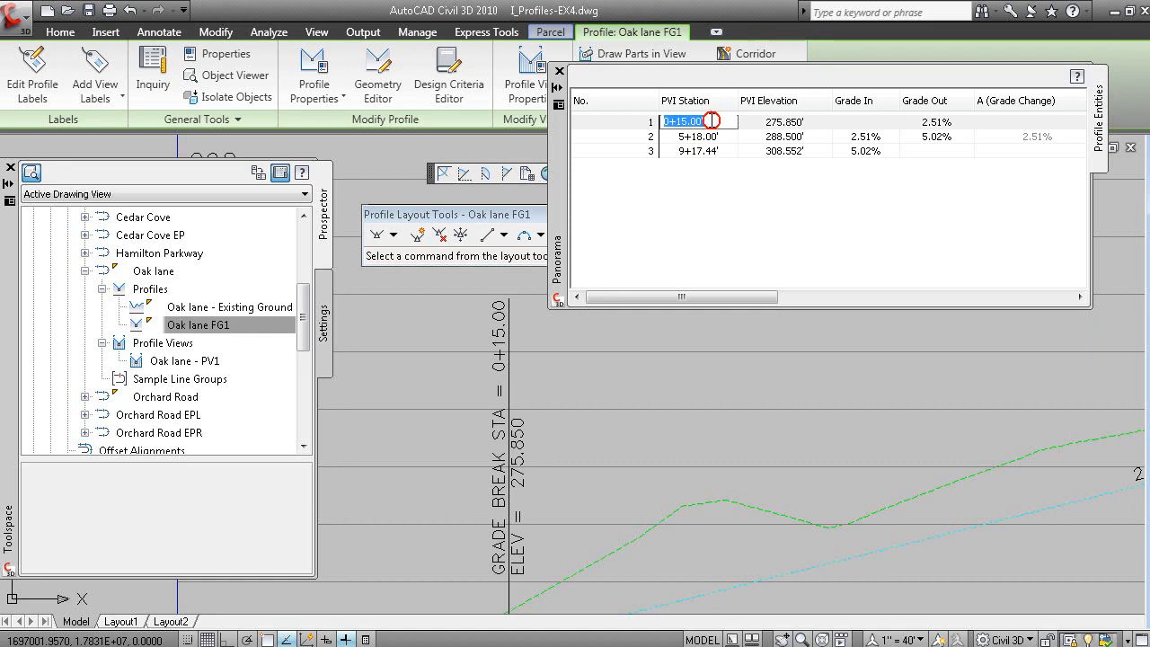
pyautogui.write('0+30')
pyautogui.press('Return')
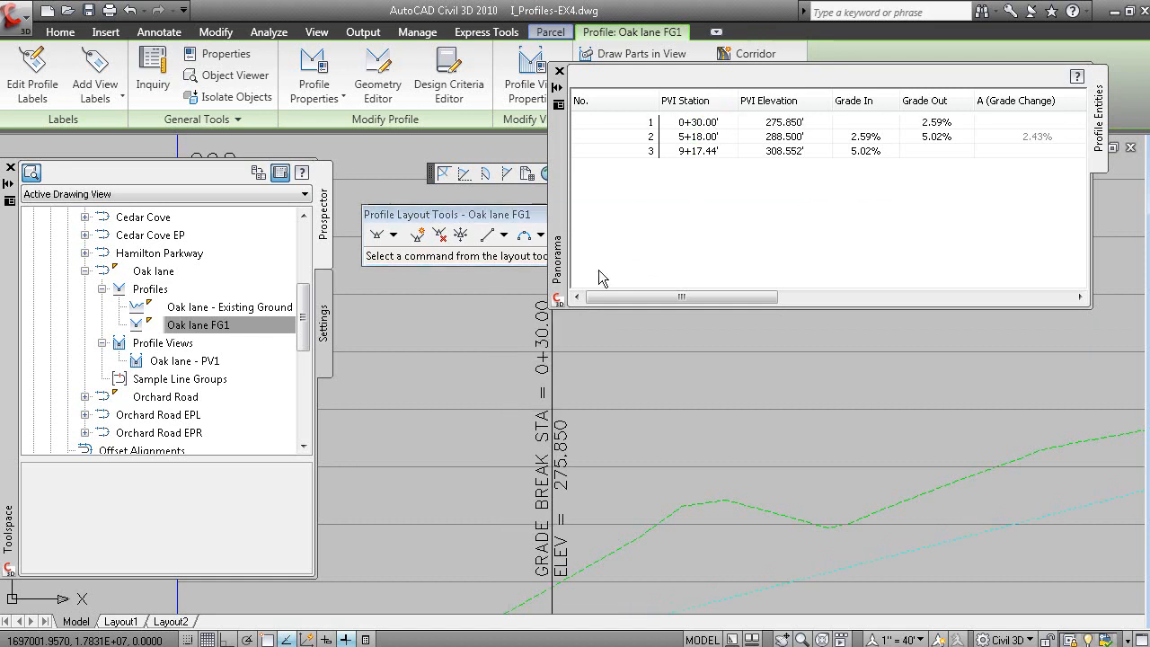
# - Set the elevation of PVI 1 to 276
pyautogui.scroll(-3, 551, 377)
pyautogui.scroll(4, 527, 450)
pyautogui.scroll(3, 509, 423)
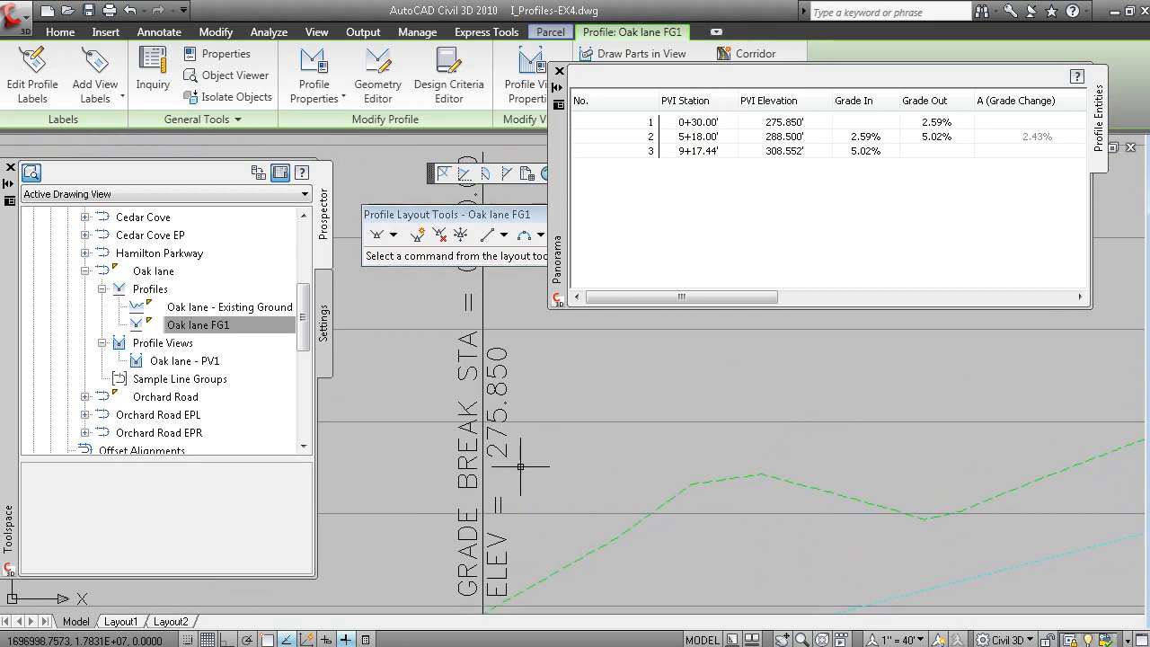
pyautogui.doubleClick(789, 121)
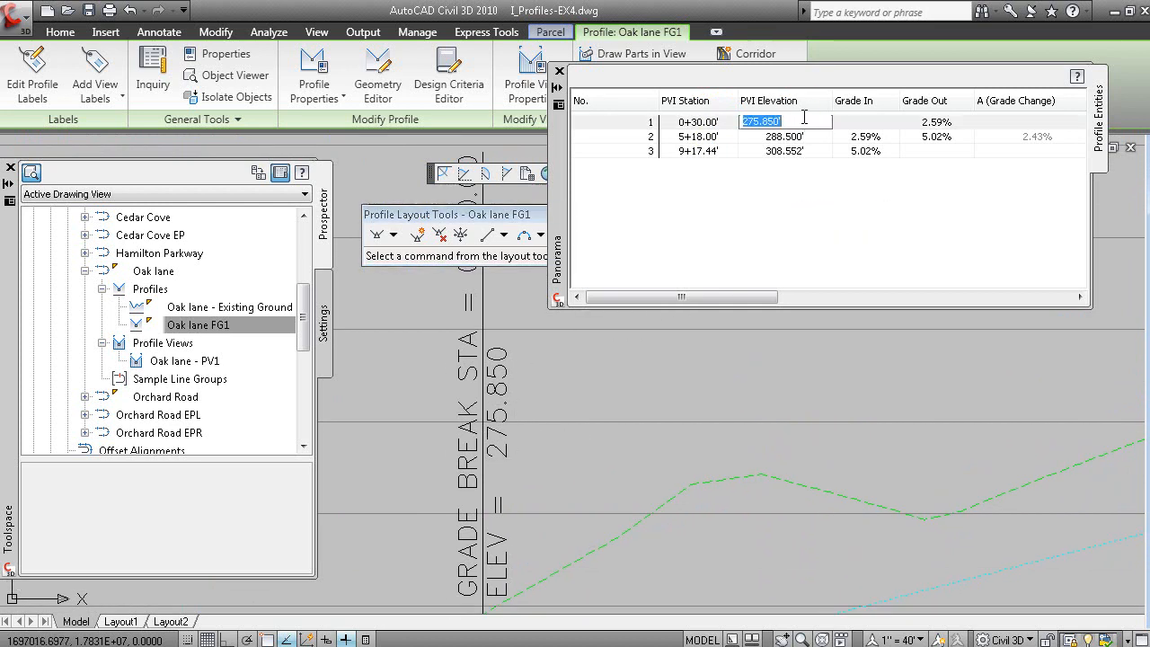
pyautogui.write('2')
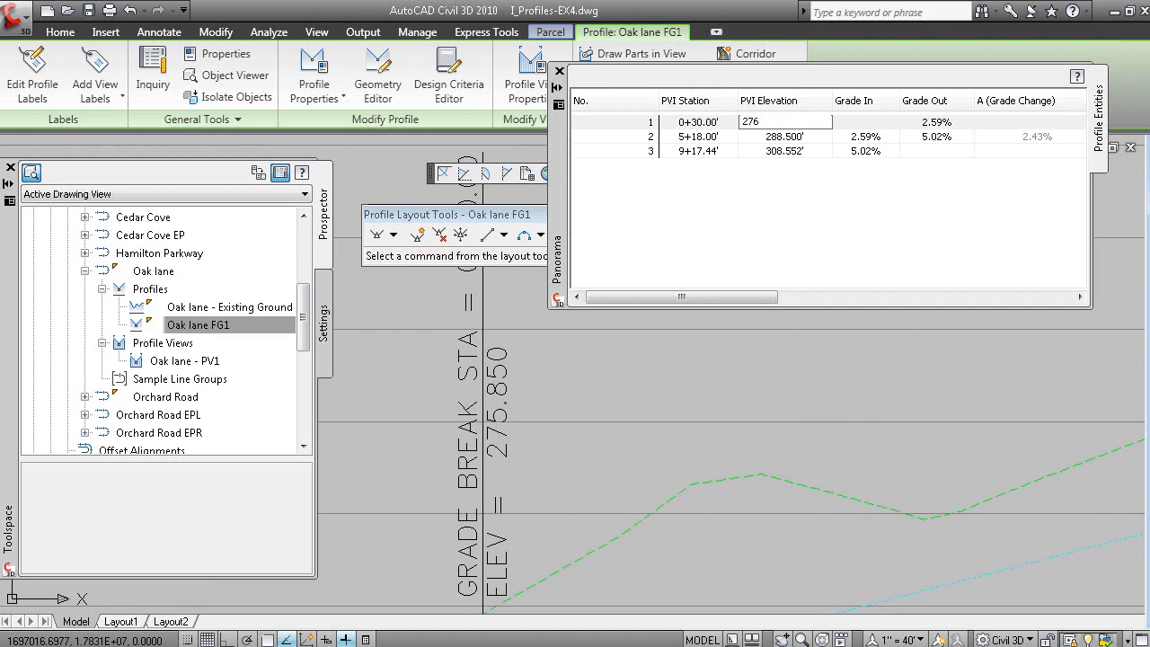
pyautogui.write('76')
pyautogui.press('Return')
pyautogui.scroll(-3, 637, 470)
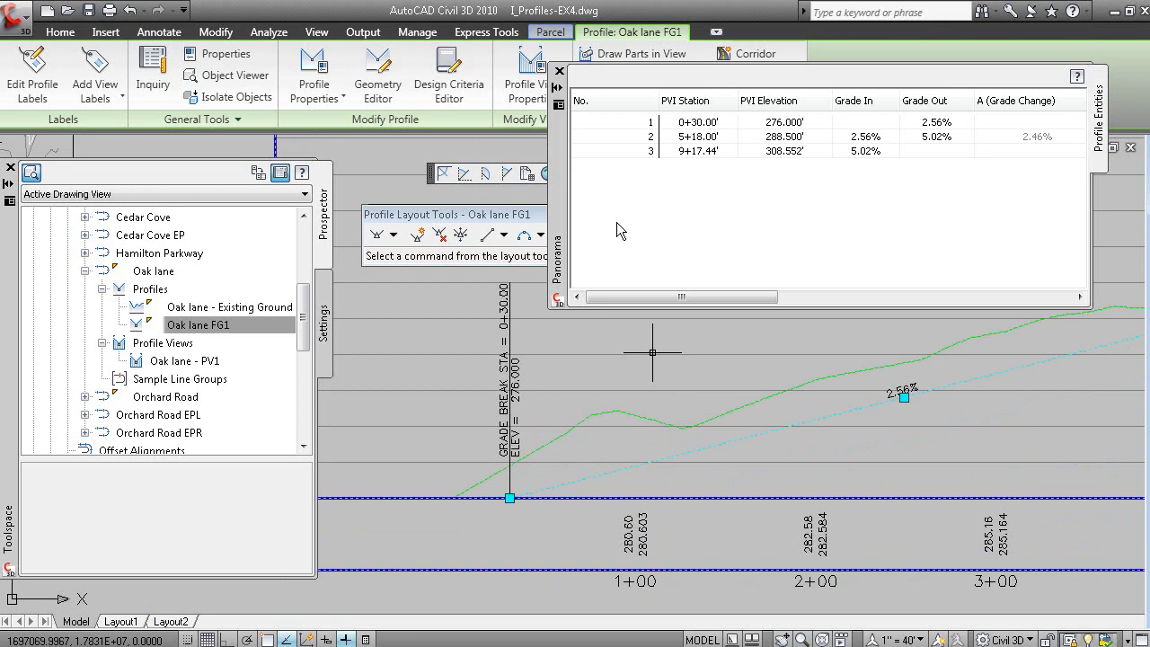
# - Close the profile entities grid and the layout tools for Oak lane FG1
pyautogui.click(558, 71)
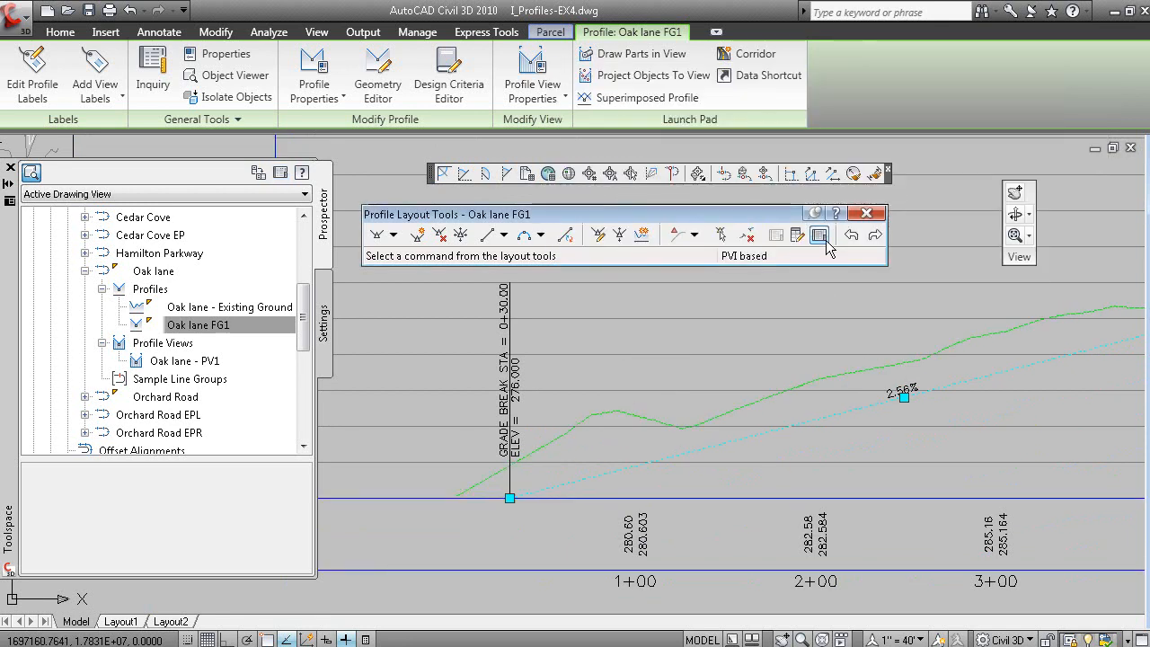
pyautogui.click(866, 213)
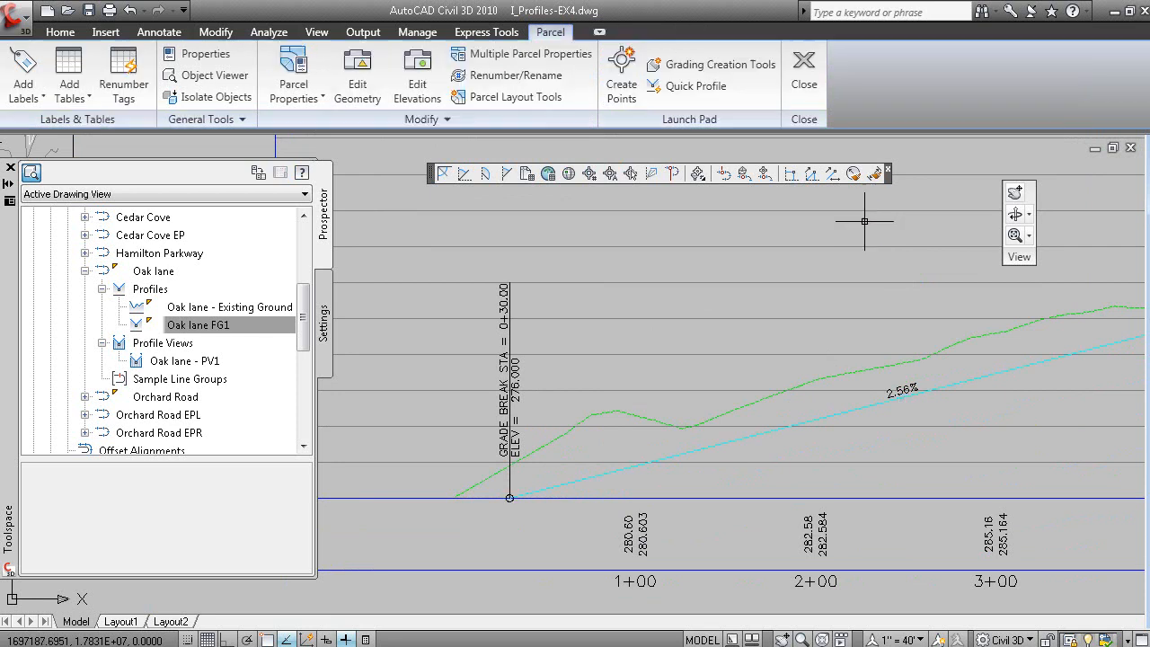
# - Select the Oak lane FG1 profile and grip-edit its starting PVI to a slightly higher elevation, changing the first tangent's grade
pyautogui.scroll(-3, 984, 375)
pyautogui.scroll(2, 729, 457)
pyautogui.scroll(1, 726, 454)
pyautogui.moveTo(649, 495); pyautogui.dragTo(715, 467, button='middle')
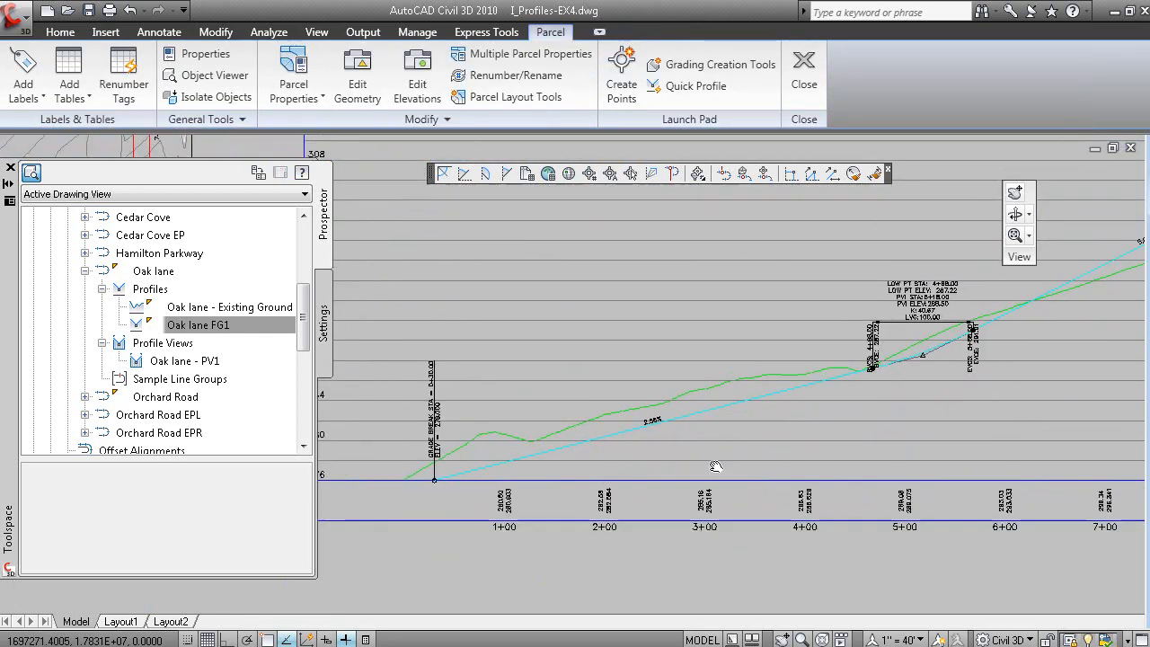
pyautogui.click(617, 427)
pyautogui.click(431, 476)
pyautogui.click(448, 408)
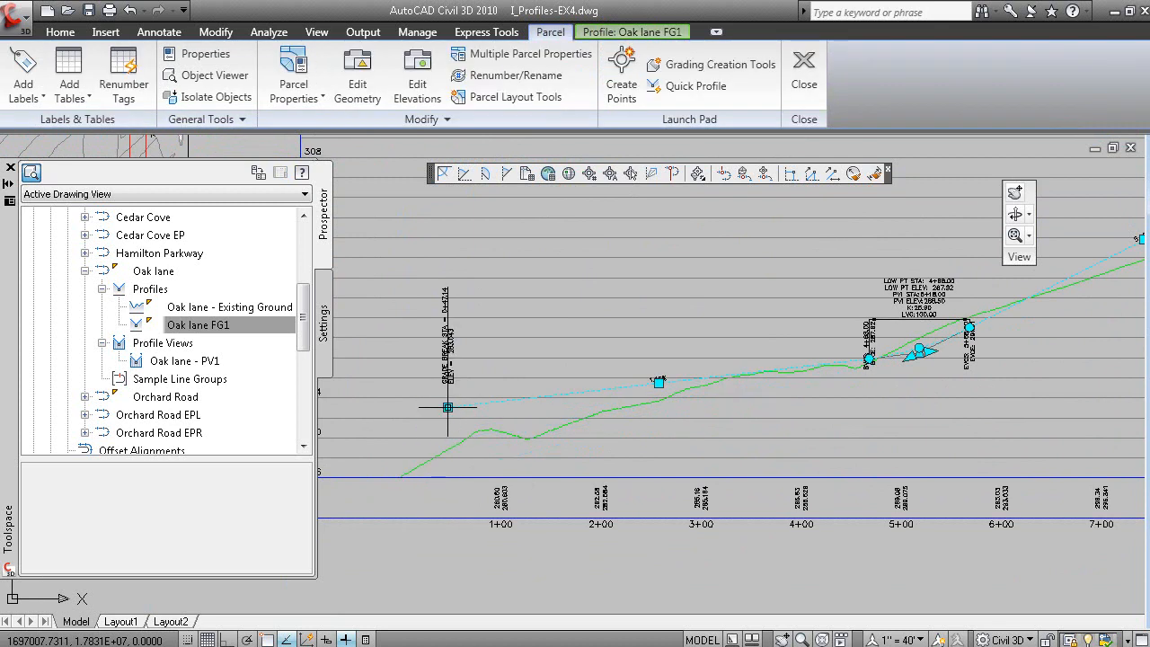
pyautogui.click(437, 452)
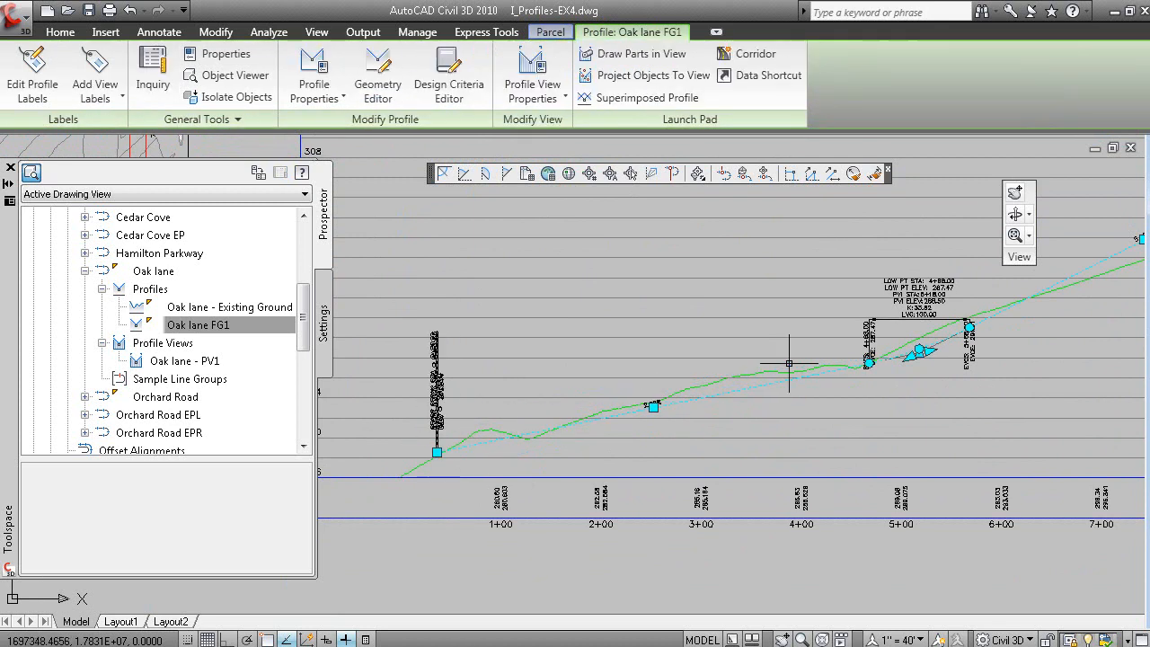
# - Grip-edit the ending PVI of Oak lane FG1 slightly lower and up-station, changing the last tangent's grade
pyautogui.moveTo(789, 364); pyautogui.dragTo(475, 508, button='middle')
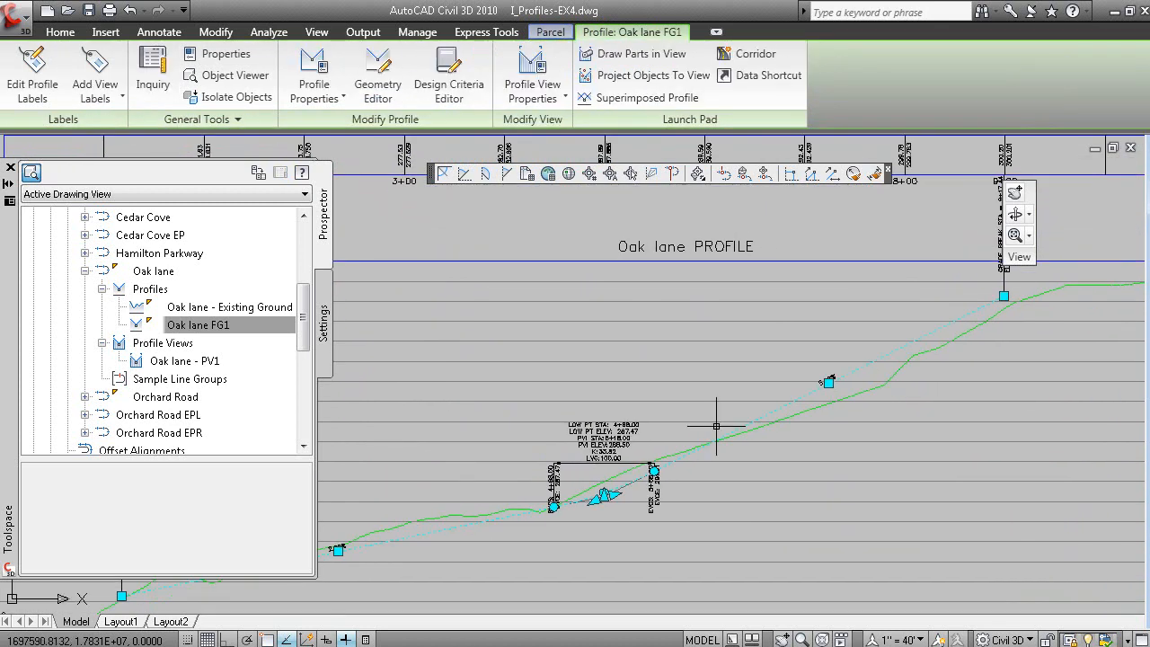
pyautogui.click(1016, 321)
pyautogui.click(1018, 328)
# - Shift the upper and lower tangents of Oak lane FG1 slightly by their midpoint grips, maintaining each grade
pyautogui.click(839, 389)
pyautogui.click(830, 397)
pyautogui.moveTo(367, 534); pyautogui.dragTo(521, 500, button='middle')
pyautogui.click(486, 526)
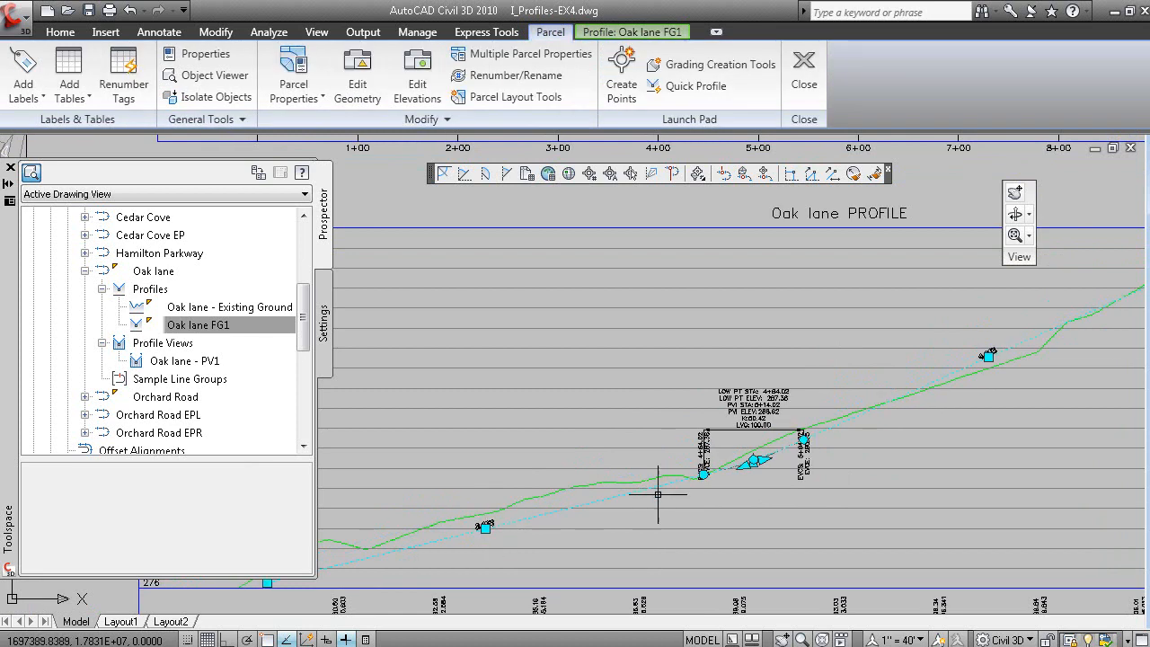
# - Move the vertical curve's PVI freely to about station 5+18, elevation 287.6
pyautogui.scroll(8, 766, 452)
pyautogui.click(731, 362)
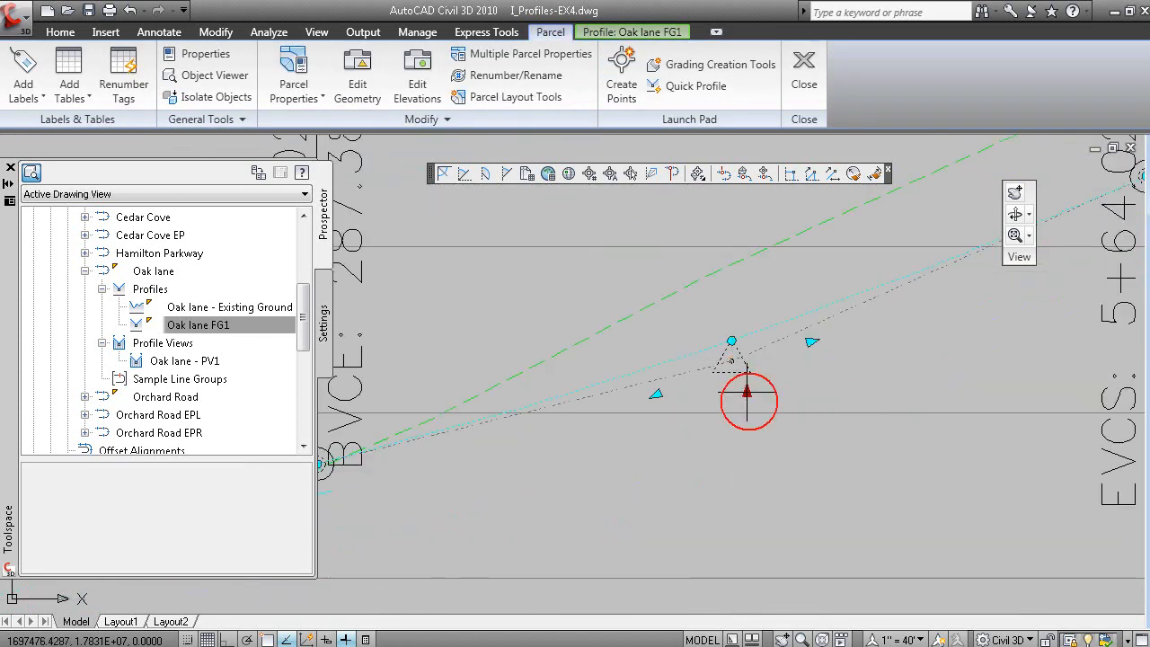
pyautogui.click(764, 443)
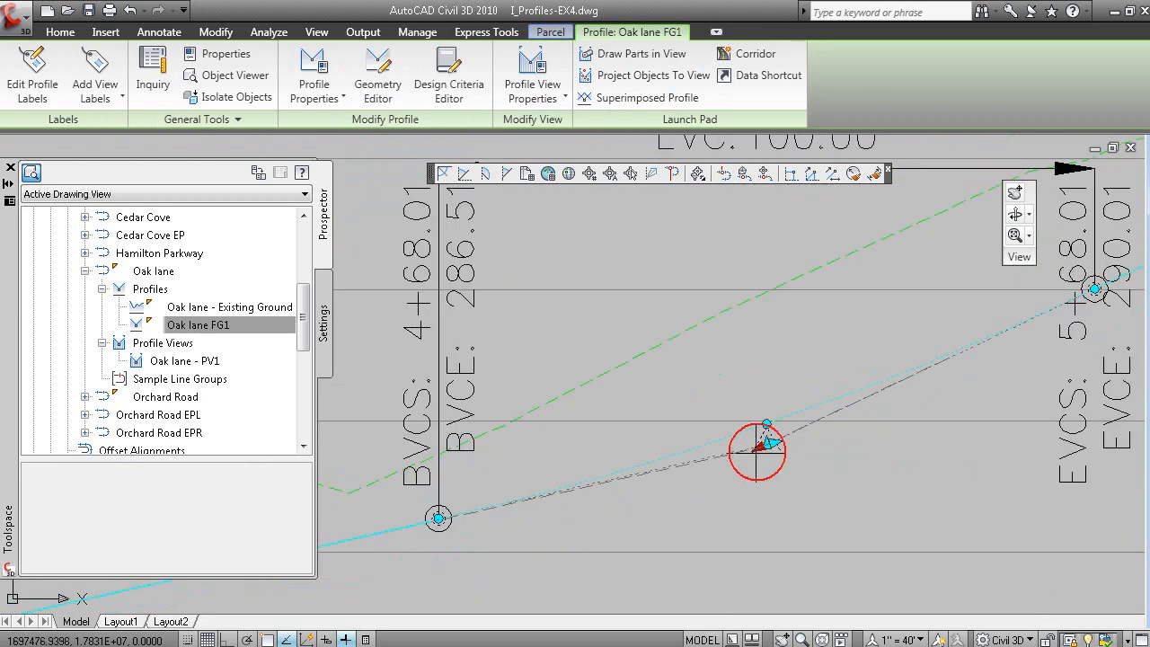
# - Slide the curve's PVI with the grade-maintaining triangle grips to about station 5+54, elevation 287.6
pyautogui.scroll(-4, 687, 506)
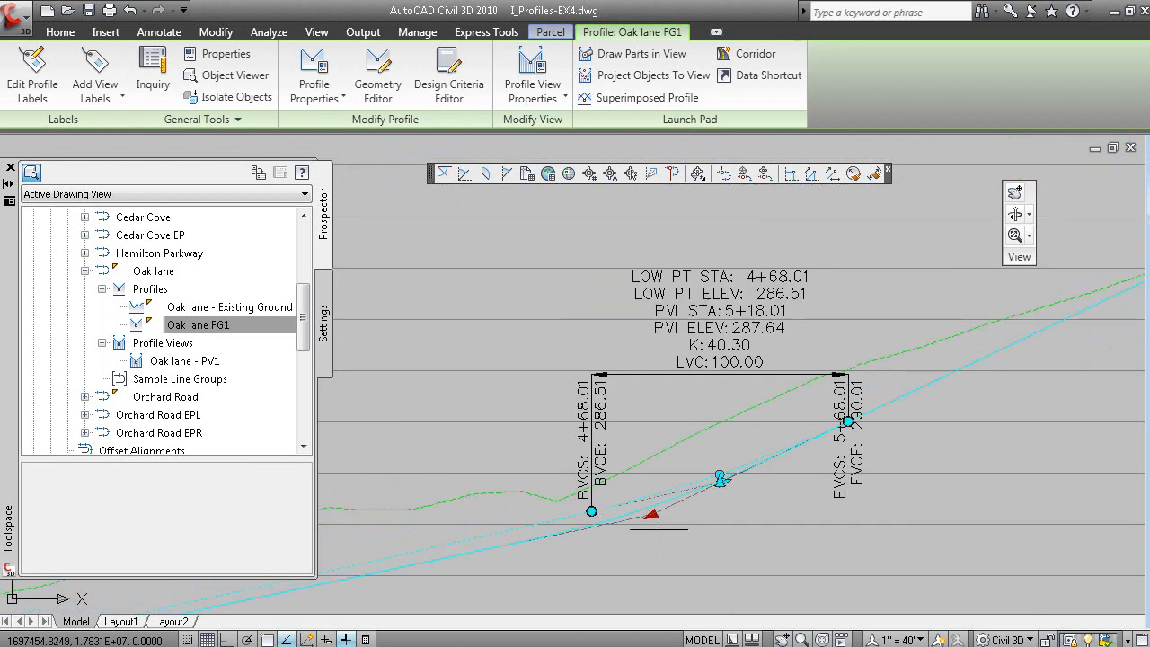
pyautogui.click(642, 520)
pyautogui.click(643, 515)
pyautogui.click(817, 500)
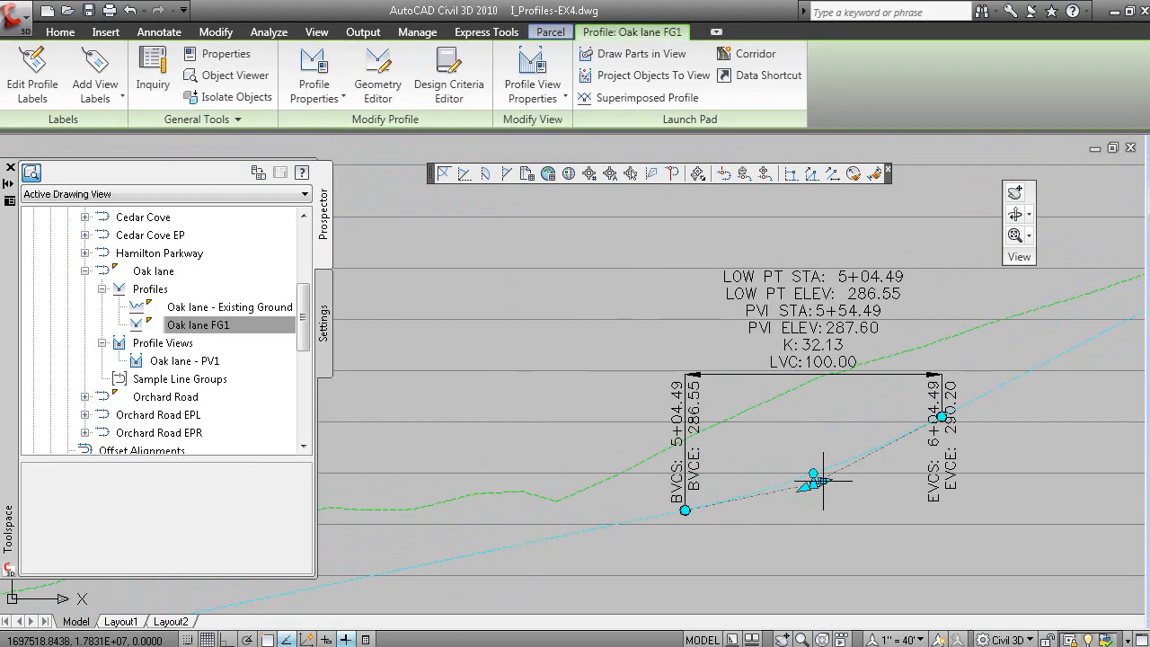
# - Lengthen the vertical curve to about 165 ft by its circular end grip and deselect the profile
pyautogui.click(685, 510)
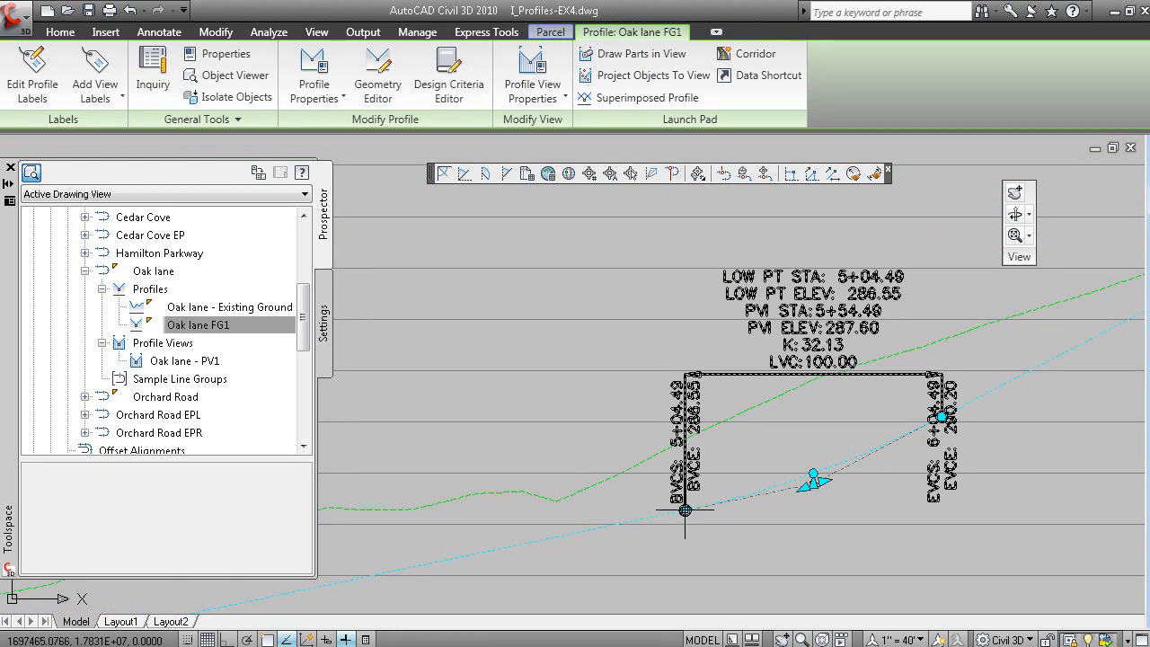
pyautogui.click(612, 544)
pyautogui.scroll(-2, 790, 516)
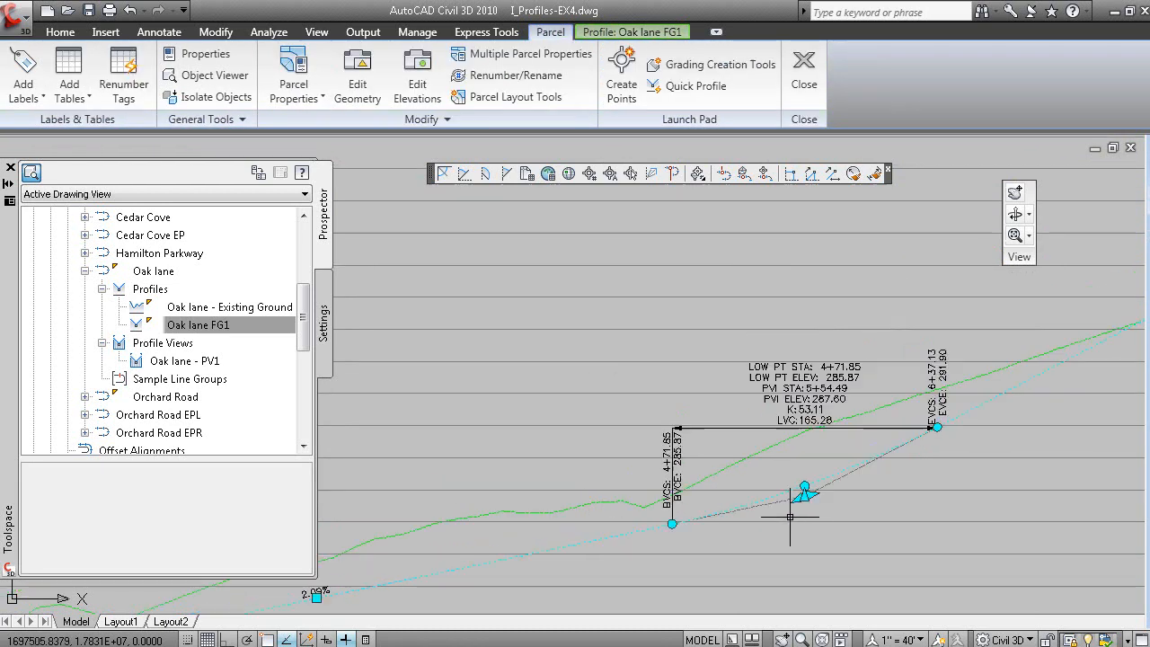
pyautogui.click(804, 429)
pyautogui.press('Escape')
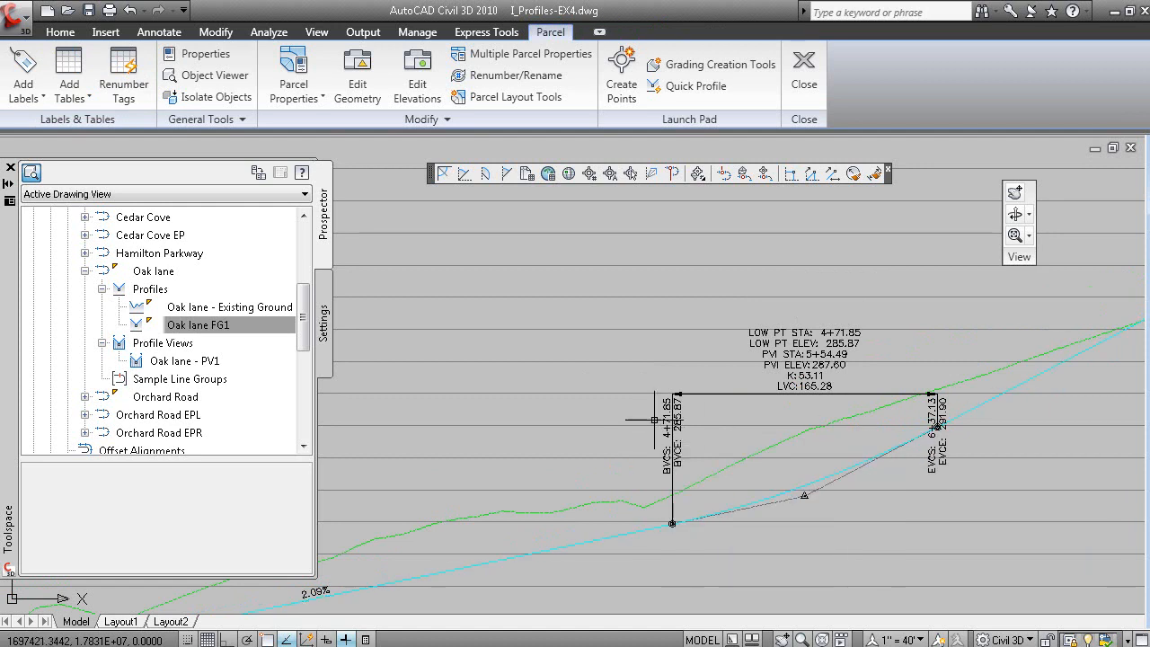
pyautogui.scroll(-4, 620, 449)
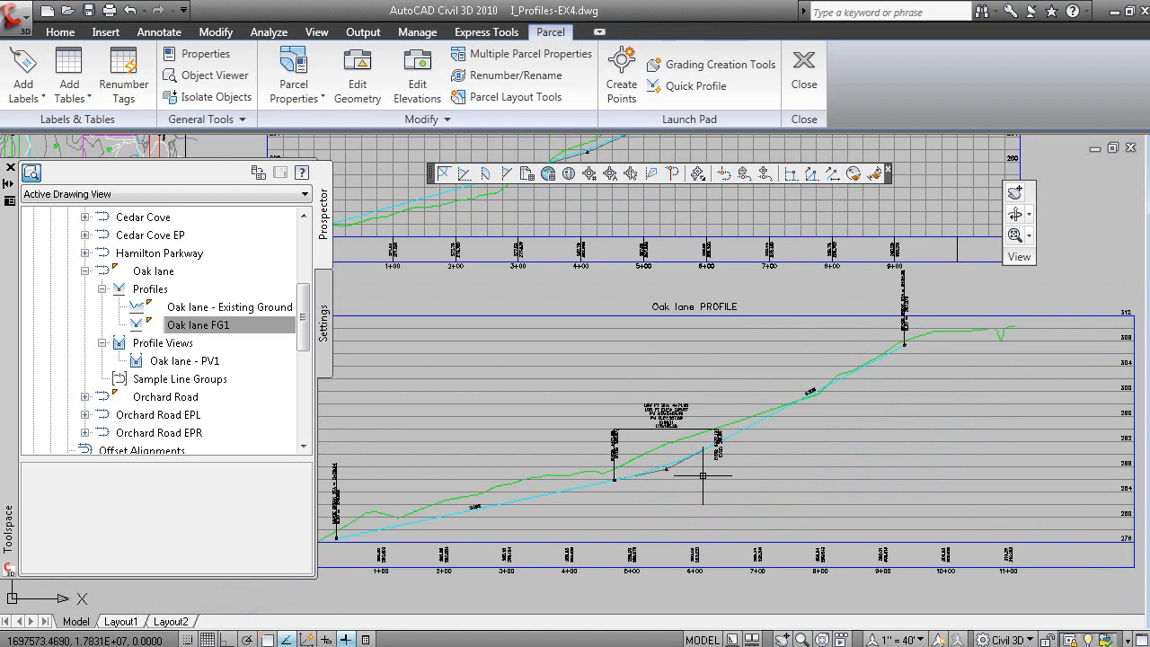
pyautogui.moveTo(703, 476)
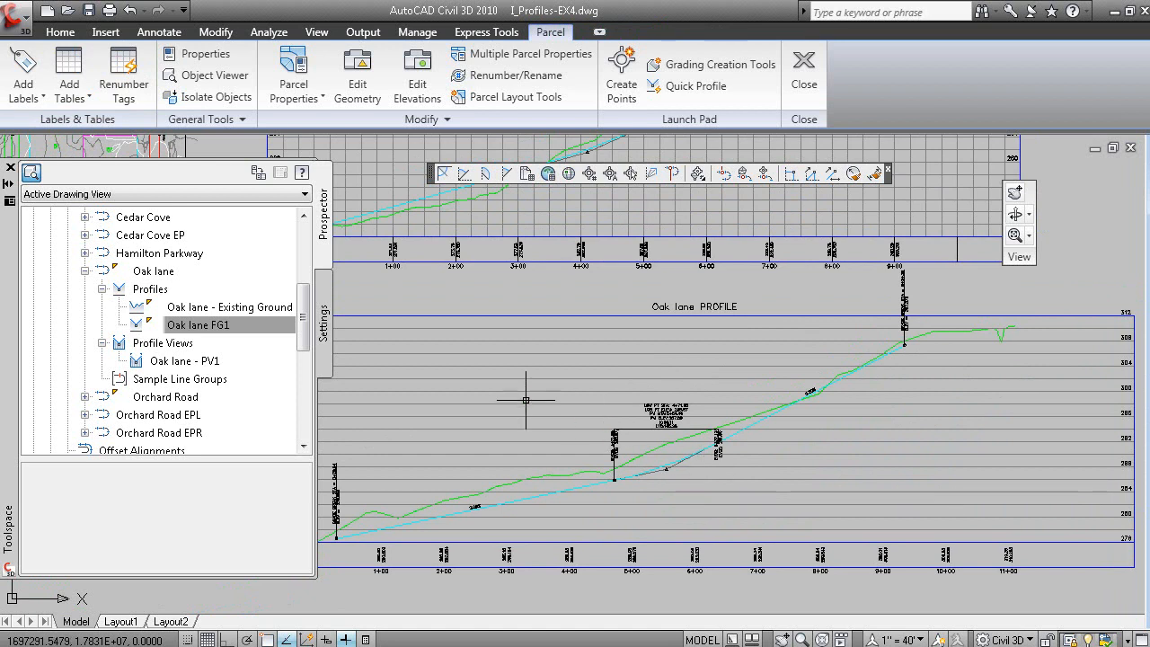
pyautogui.hotkey('alt', 'Tab')
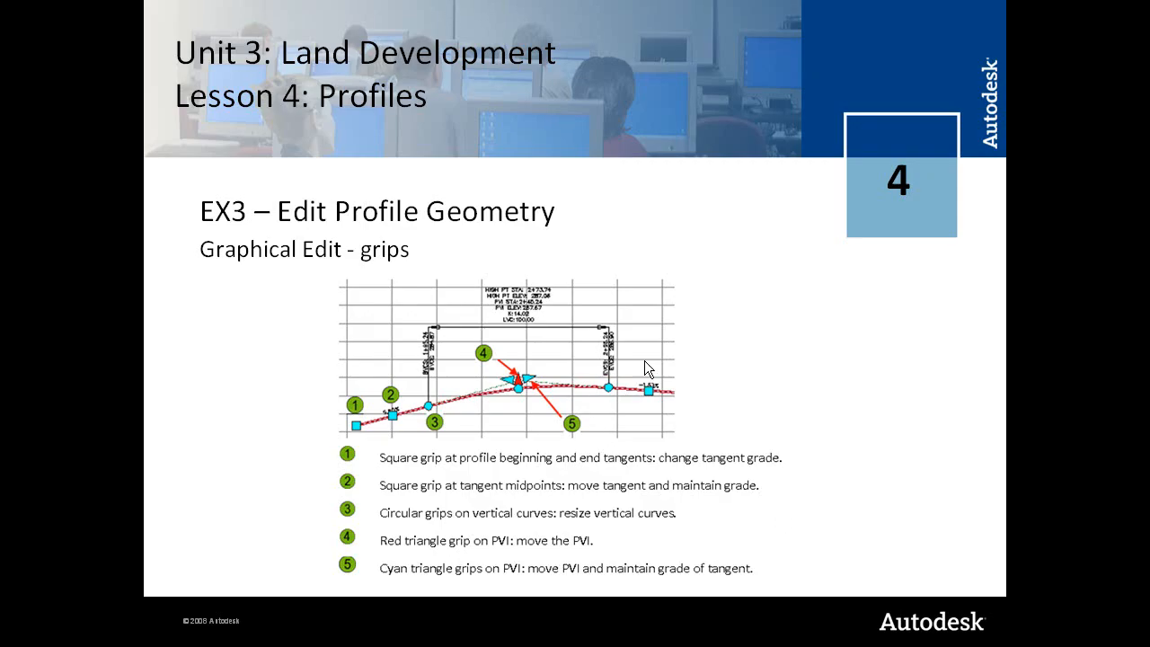
pyautogui.click(683, 352)
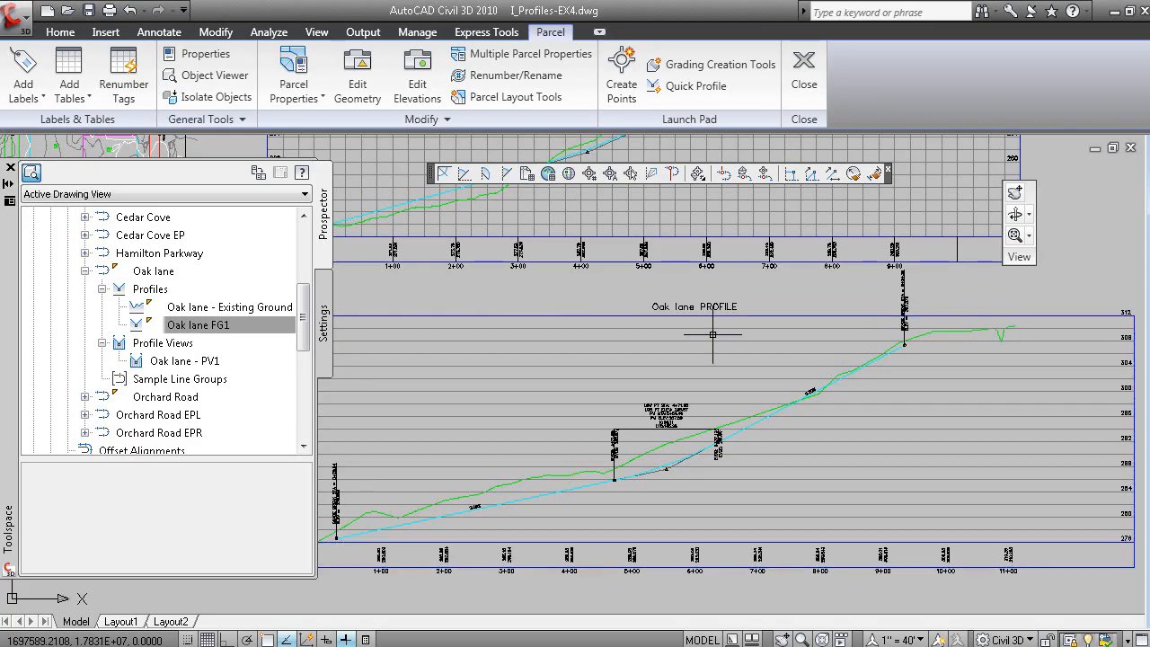
# - Import the Complete Label Set into the profile labels of Orchard Road - Design Profile (Opt 2)
pyautogui.scroll(-3, 698, 372)
pyautogui.scroll(3, 699, 372)
pyautogui.scroll(1, 698, 372)
pyautogui.click(664, 331)
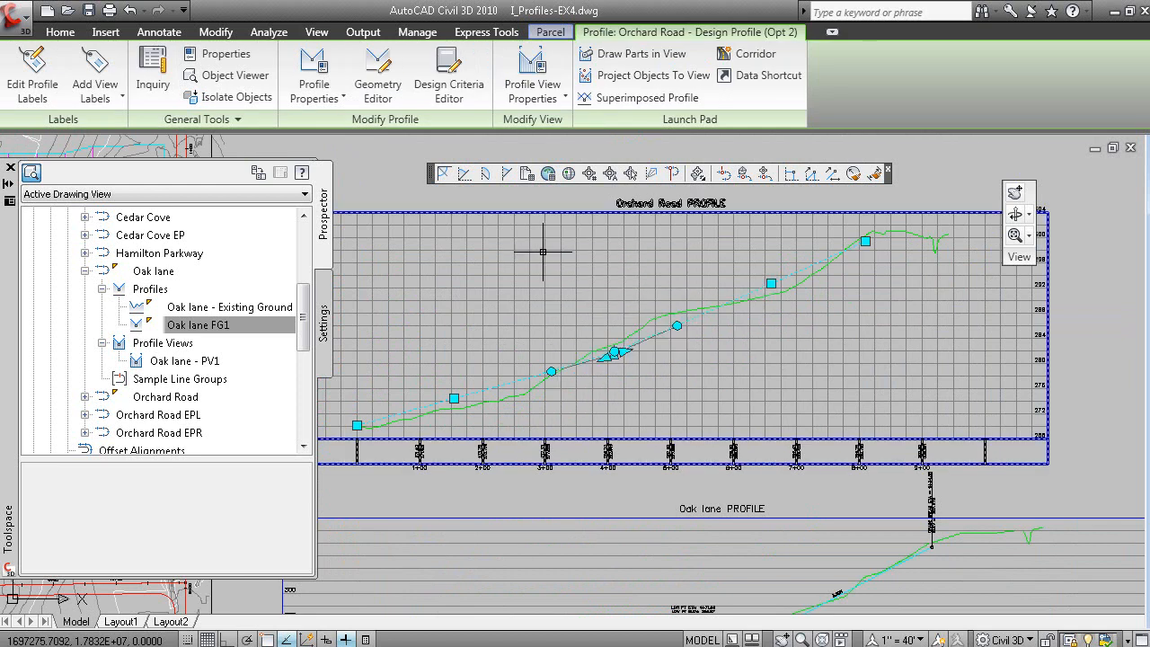
pyautogui.click(27, 87)
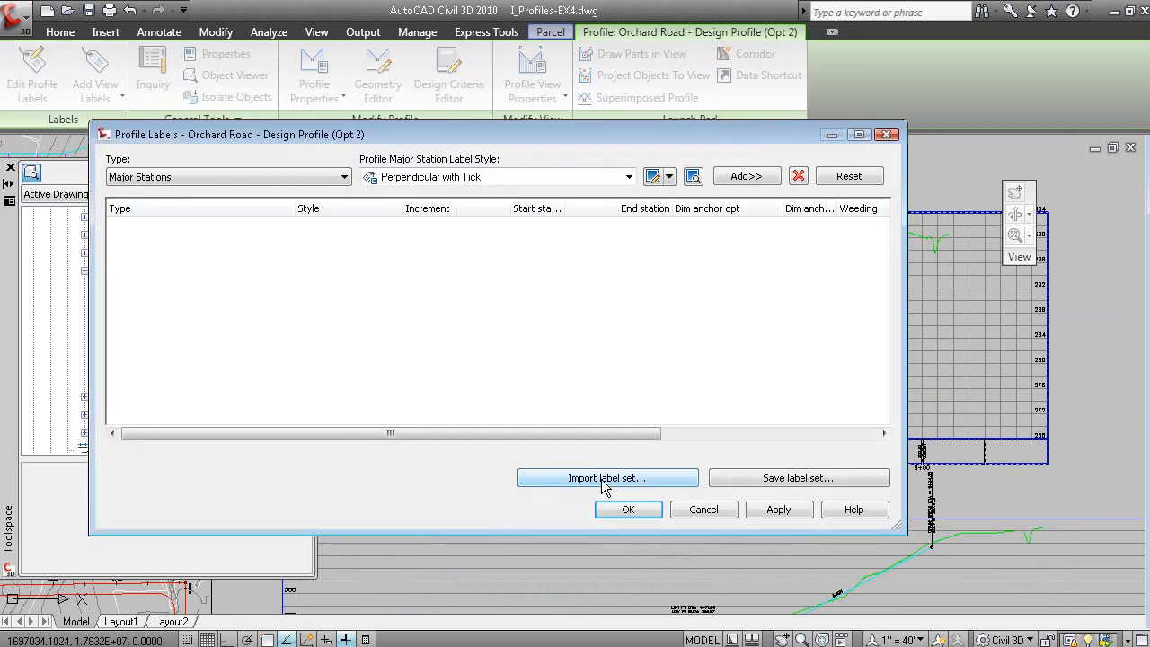
pyautogui.click(604, 478)
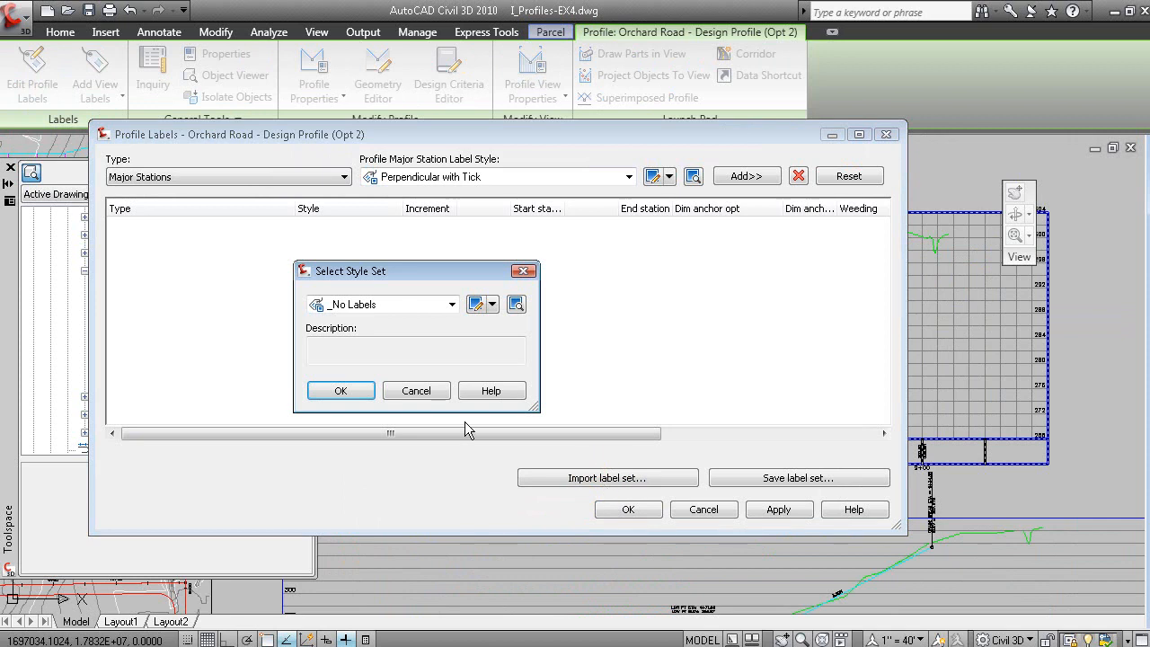
pyautogui.click(358, 305)
pyautogui.click(375, 335)
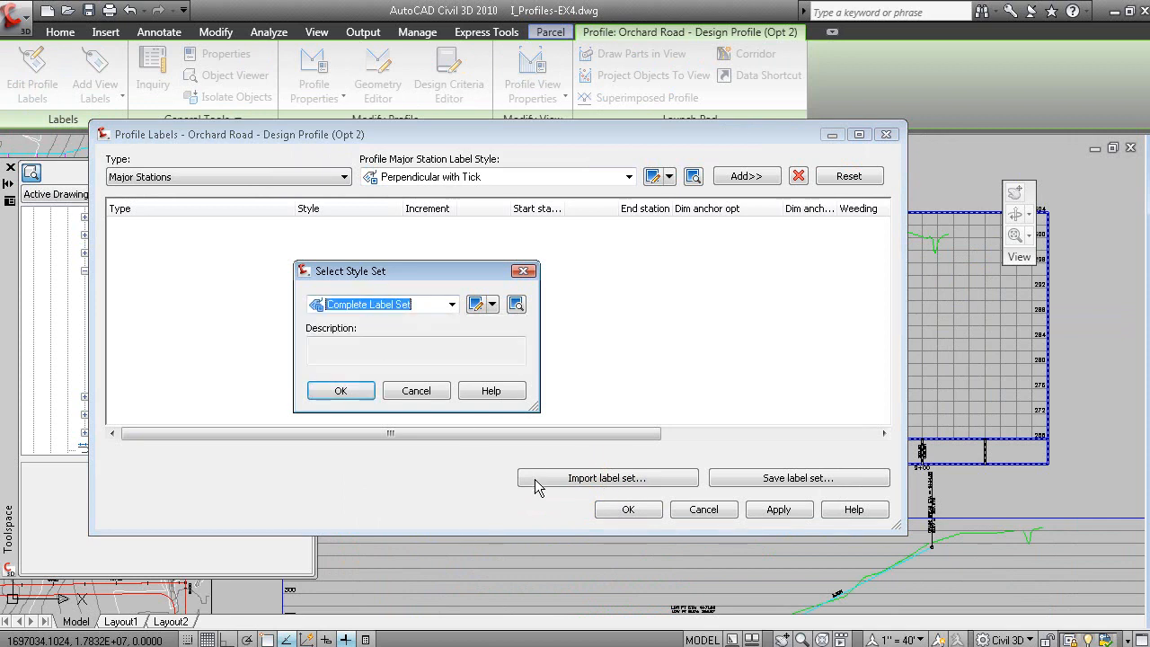
pyautogui.click(347, 393)
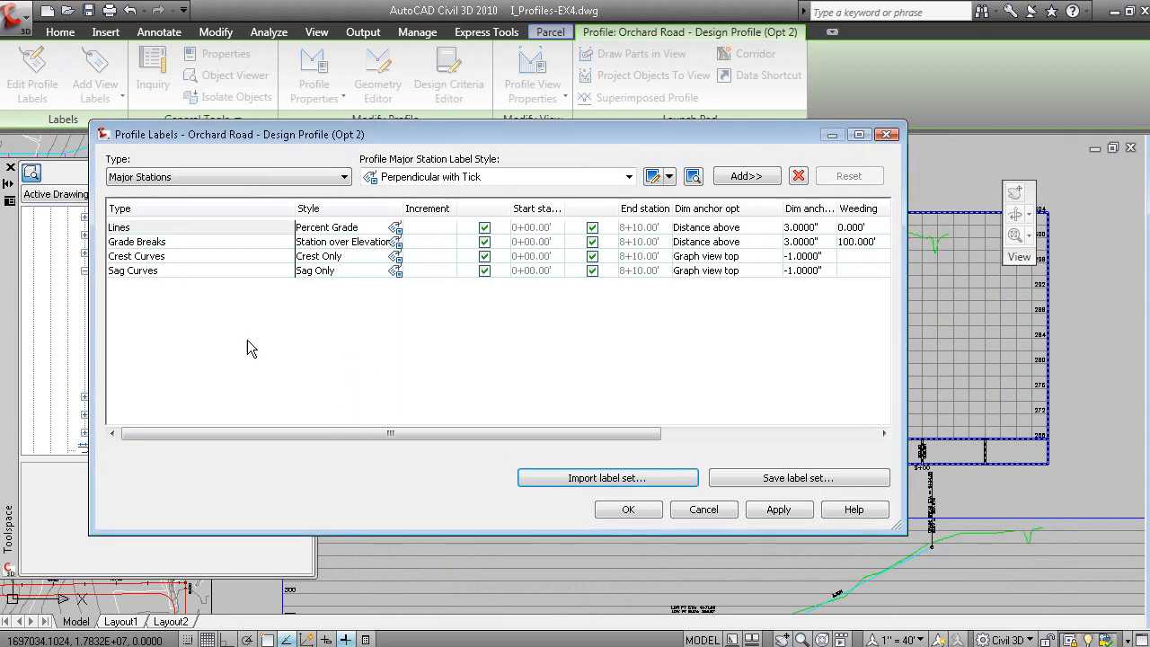
# - Review the grade break, crest curve and sag curve label entries, and apply the label set to the Orchard Road profile
pyautogui.click(133, 243)
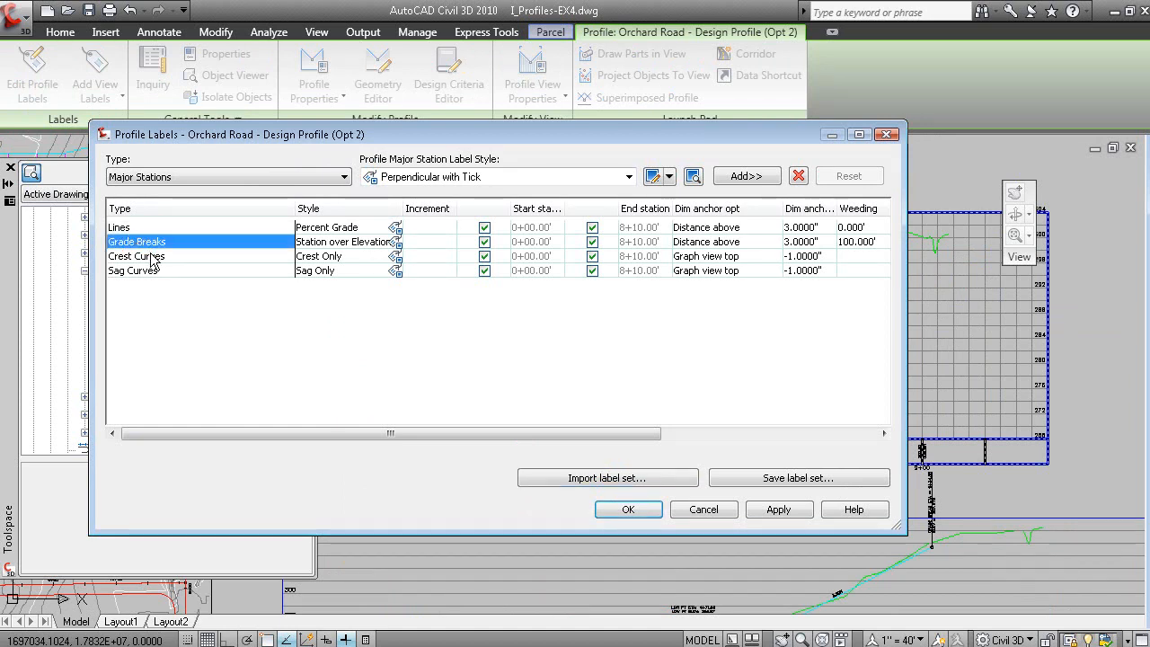
pyautogui.click(149, 257)
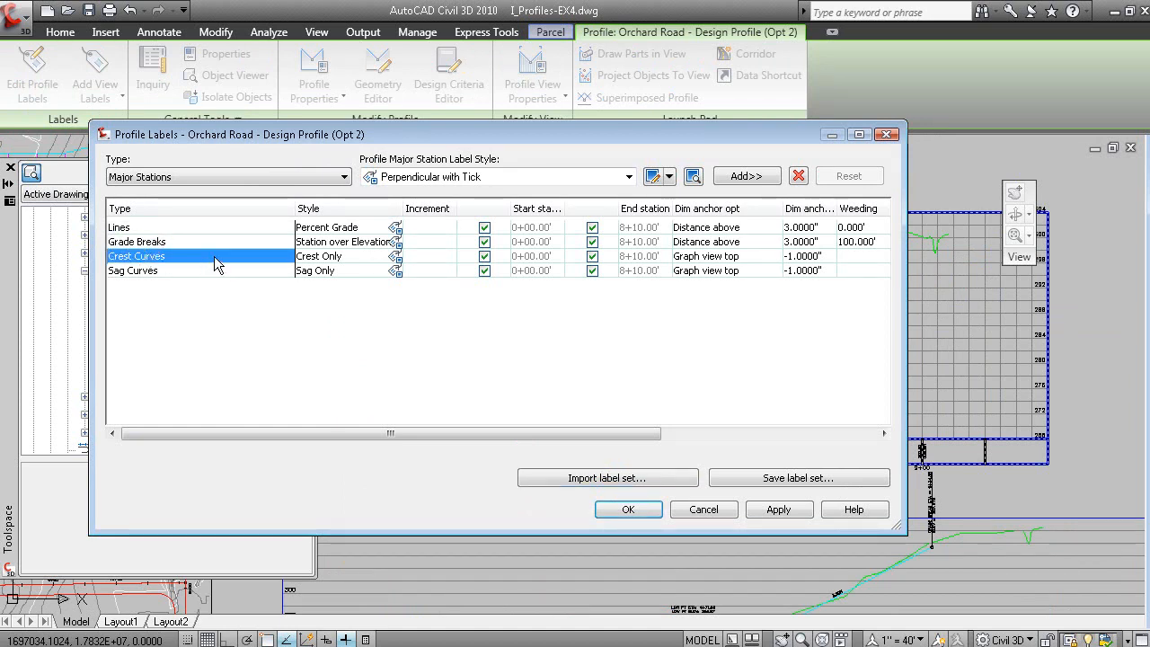
pyautogui.click(142, 272)
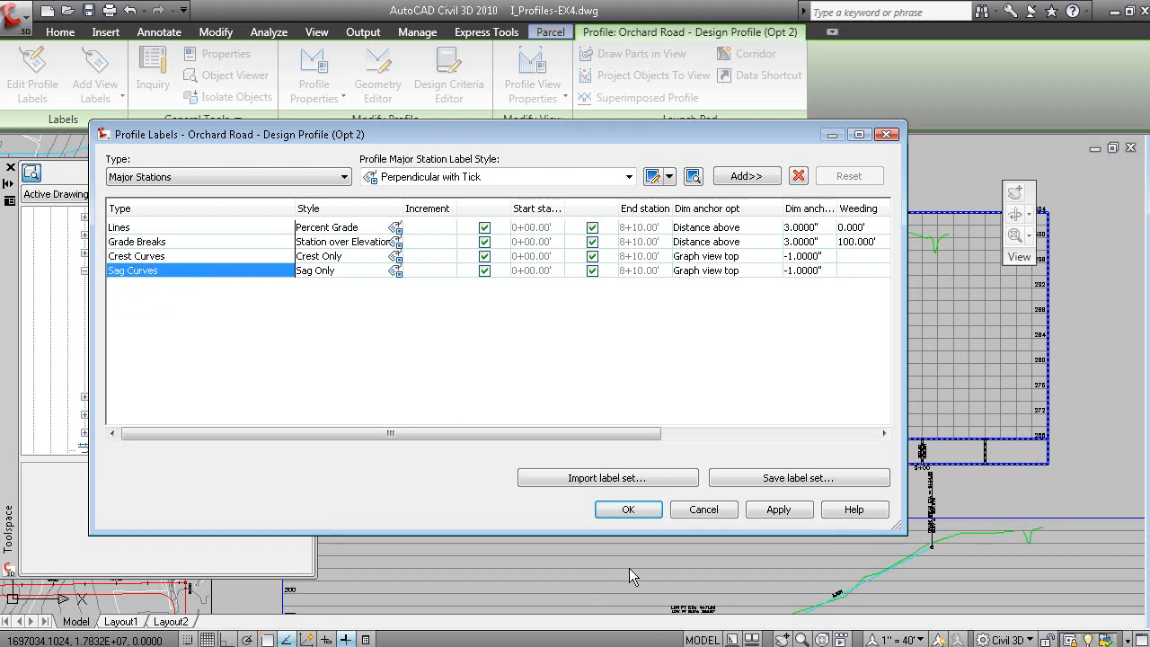
pyautogui.click(628, 509)
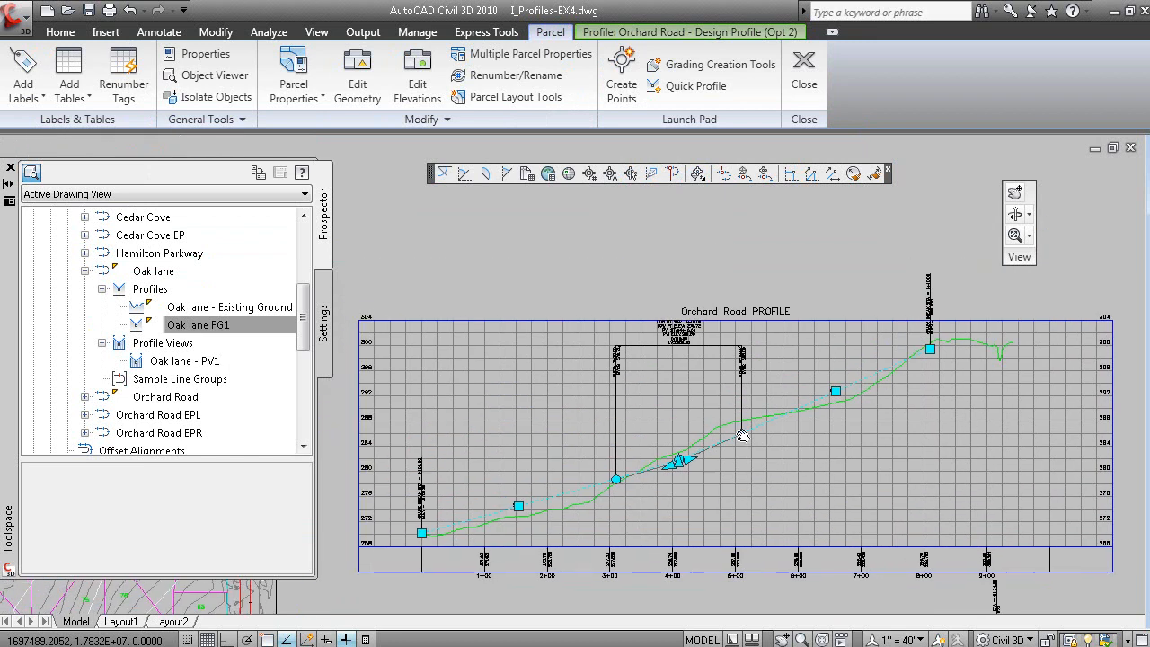
pyautogui.moveTo(899, 404); pyautogui.dragTo(907, 387, button='middle')
pyautogui.press('Escape')
pyautogui.moveTo(943, 471); pyautogui.dragTo(962, 419, button='middle')
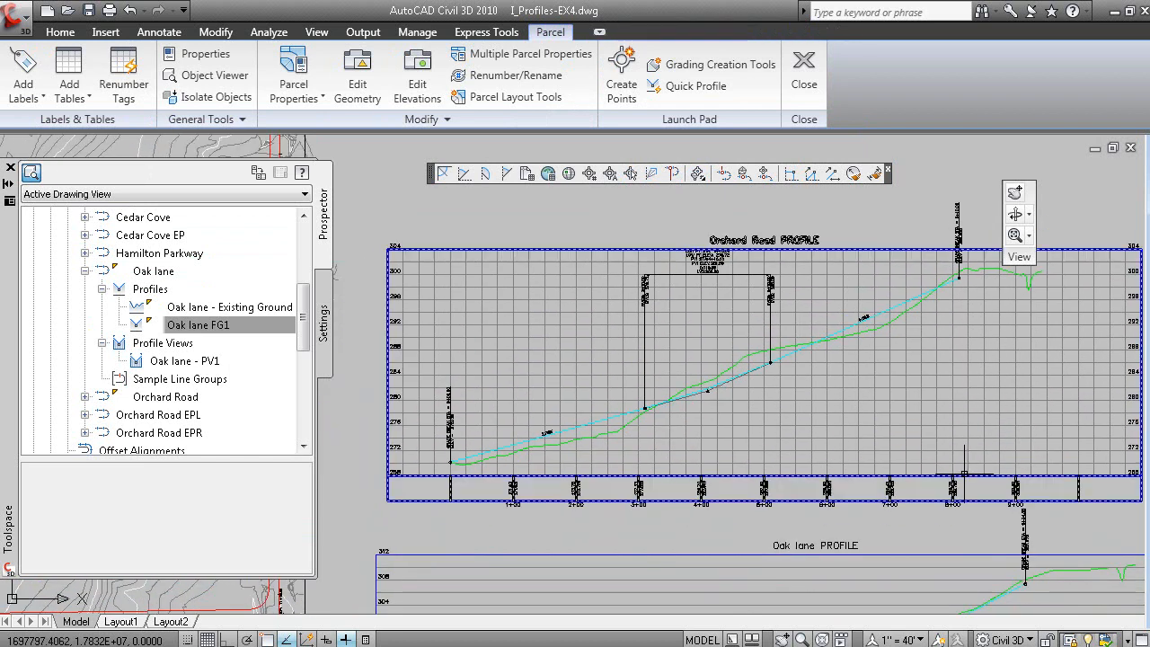
pyautogui.moveTo(964, 472); pyautogui.dragTo(923, 487, button='middle')
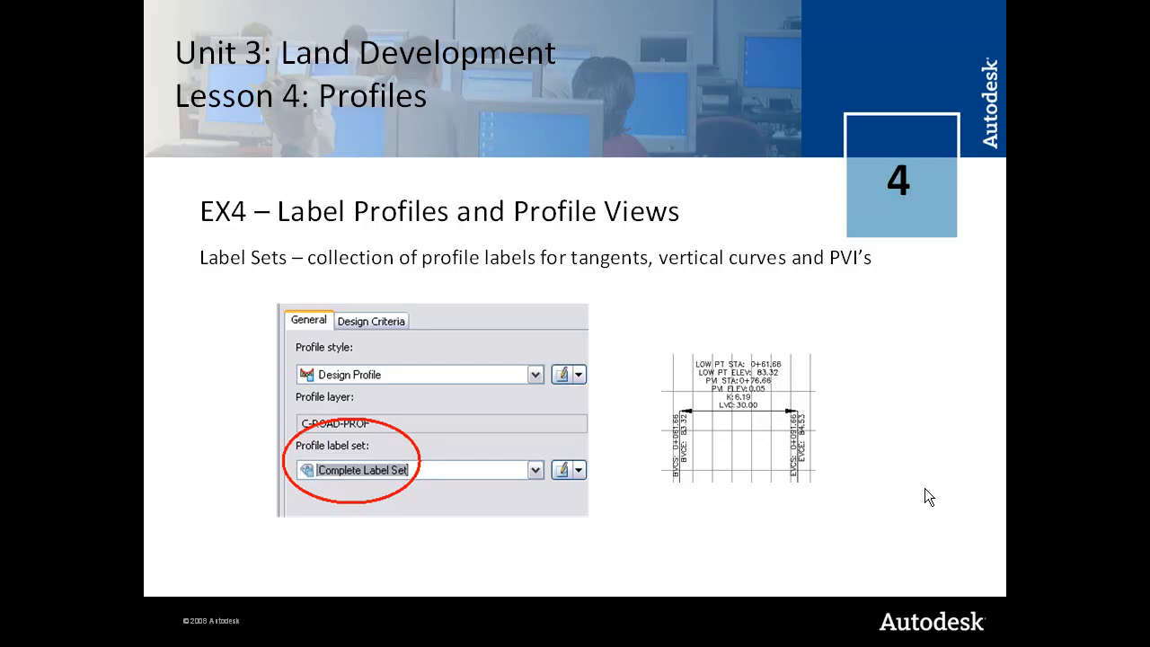
pyautogui.click(629, 329)
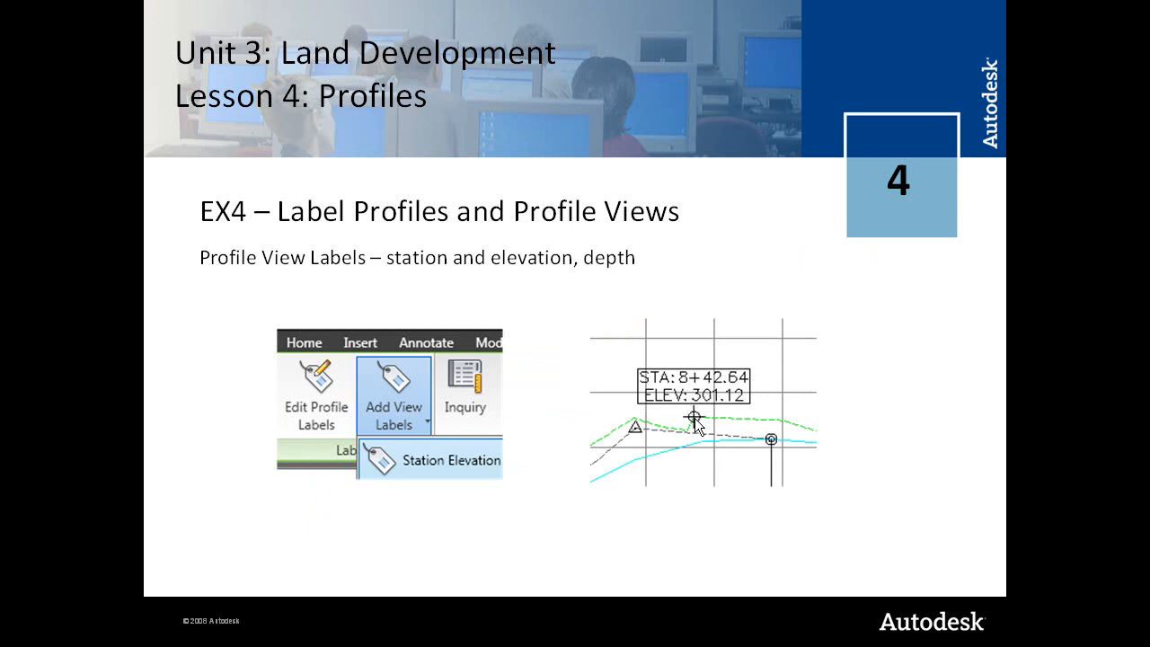
pyautogui.click(579, 417)
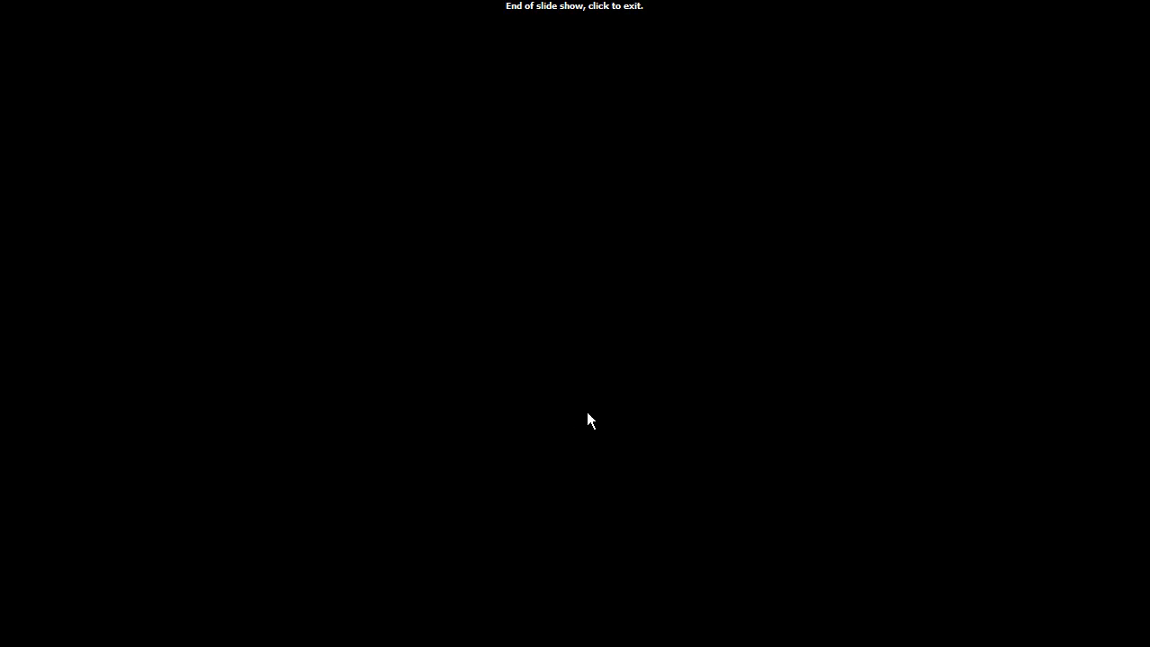